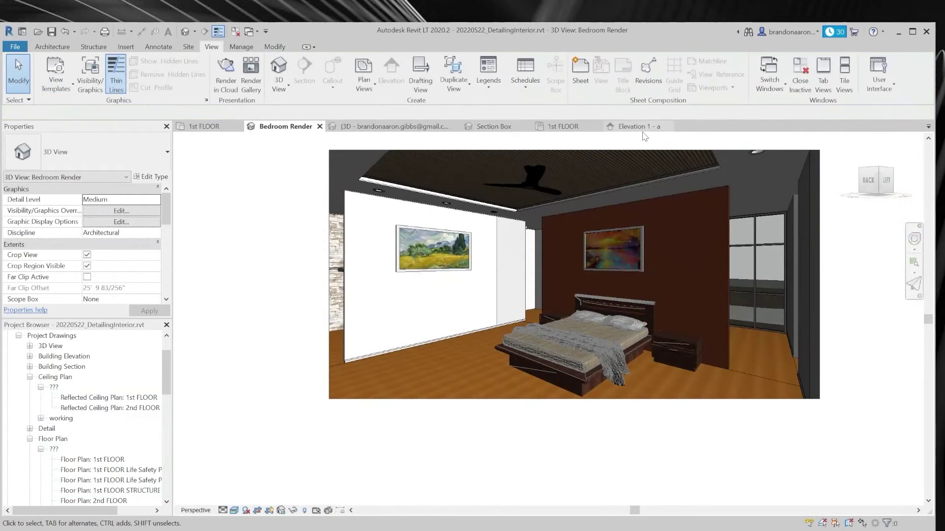
Open the default 3D view of the whole site and set its visual style to Realistic.
{"action": "left_click", "coordinate": [186, 32]}
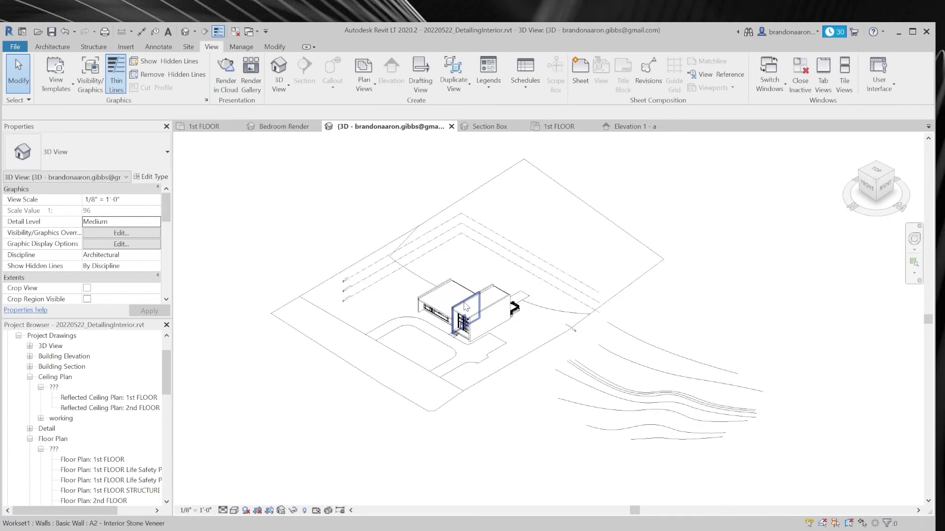
{"action": "scroll", "coordinate": [466, 306], "scroll_direction": "up", "scroll_amount": 3}
{"action": "left_click", "coordinate": [236, 510]}
{"action": "left_click", "coordinate": [258, 487]}
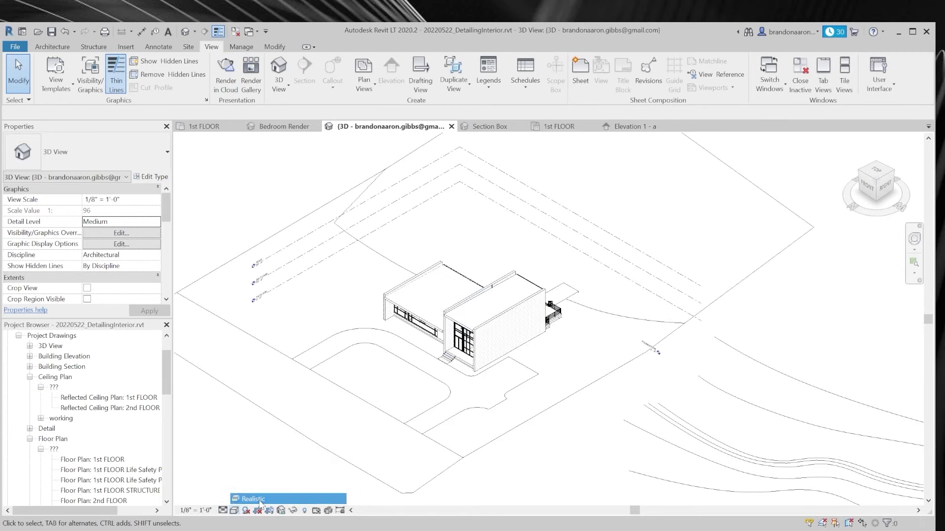
{"action": "middle_click_drag", "start_coordinate": [591, 305], "coordinate": [371, 279], "text": "shift"}
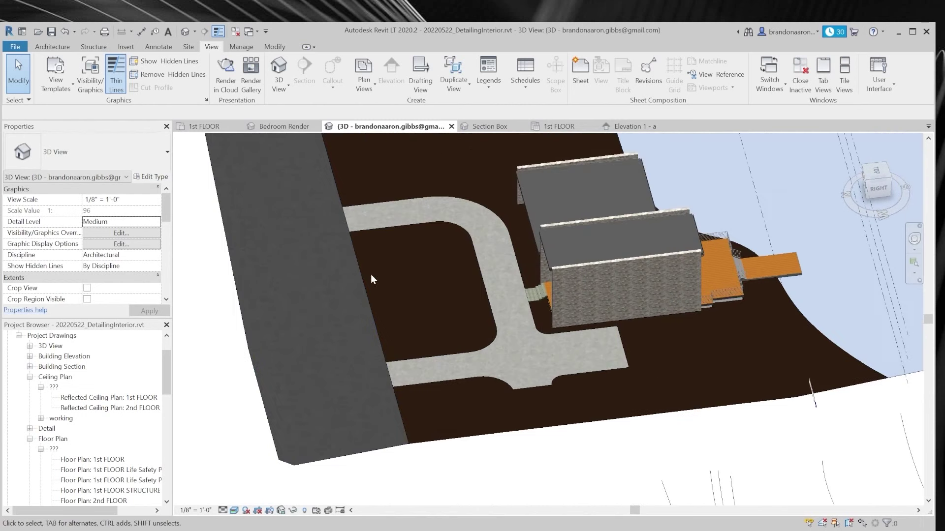
{"action": "left_click", "coordinate": [376, 314]}
{"action": "key", "text": "Escape"}
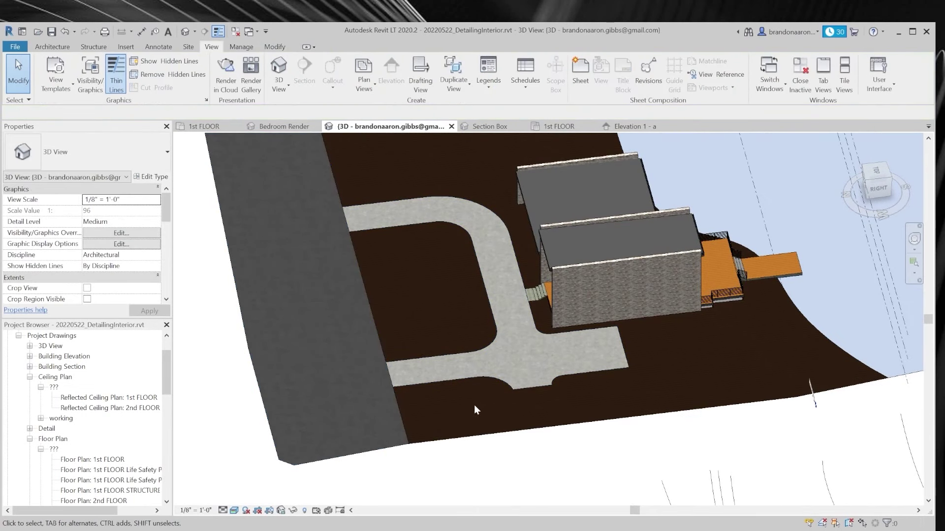
Select the site topography, open the material browser for its material and search for "site".
{"action": "left_click", "coordinate": [479, 433]}
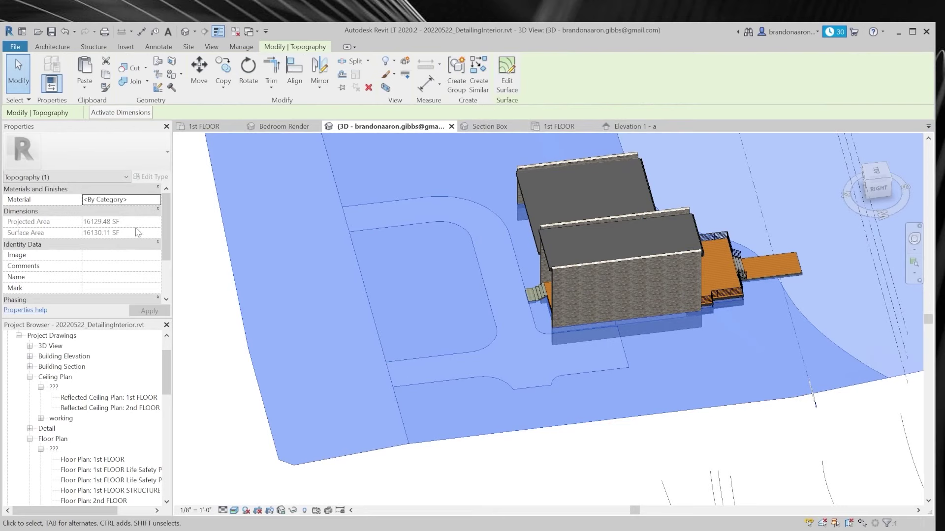
{"action": "left_click_drag", "start_coordinate": [166, 244], "coordinate": [165, 277]}
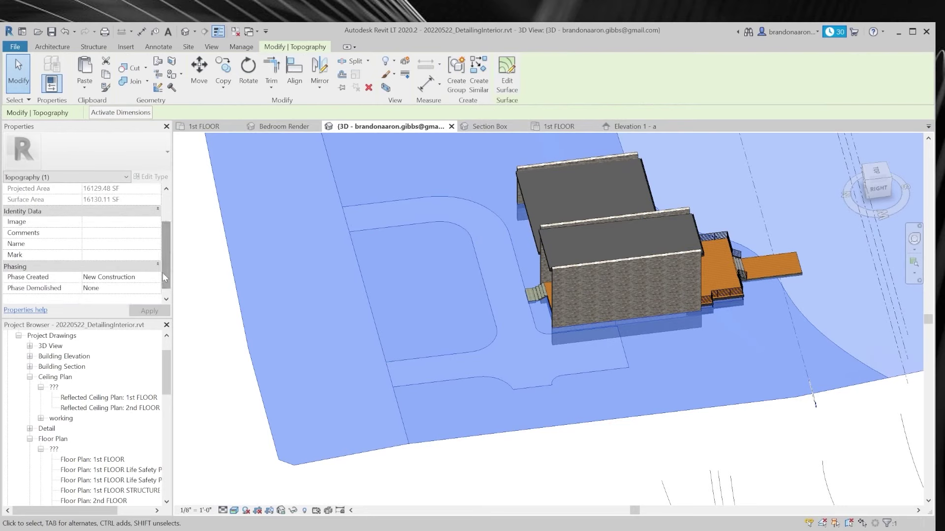
{"action": "scroll", "coordinate": [133, 226], "scroll_direction": "up", "scroll_amount": 1}
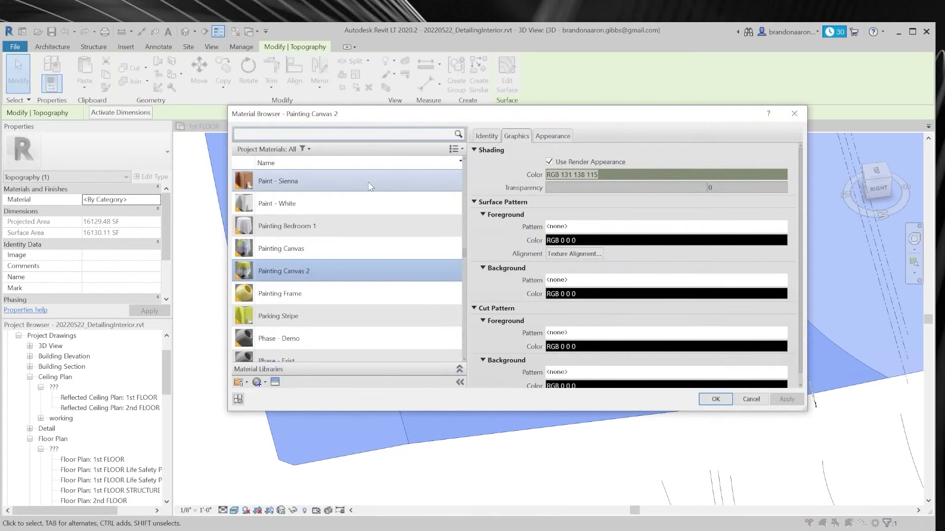
{"action": "left_click", "coordinate": [342, 134]}
{"action": "type", "text": "site"}
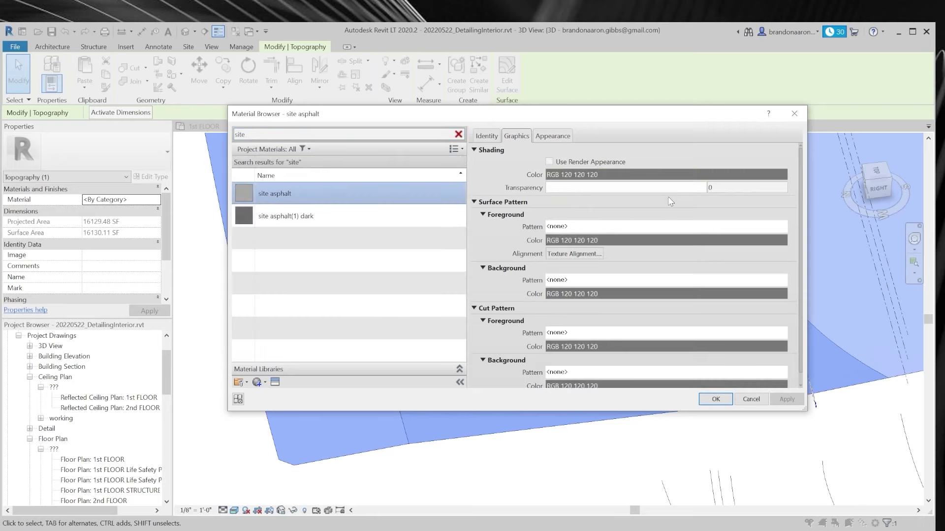
Duplicate the "site asphalt" material and name the copy "site grass".
{"action": "right_click", "coordinate": [397, 208]}
{"action": "left_click", "coordinate": [413, 213]}
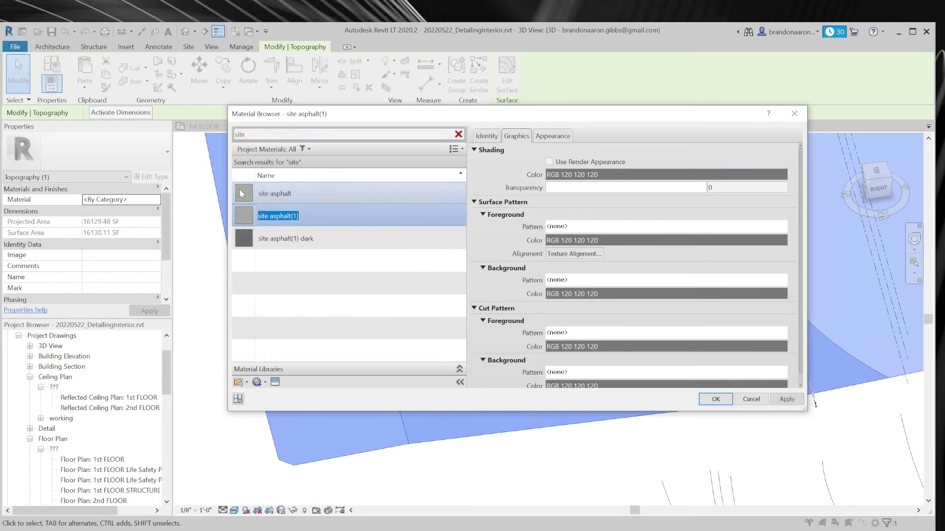
{"action": "left_click", "coordinate": [268, 217]}
{"action": "type", "text": "grass"}
{"action": "key", "text": "Return"}
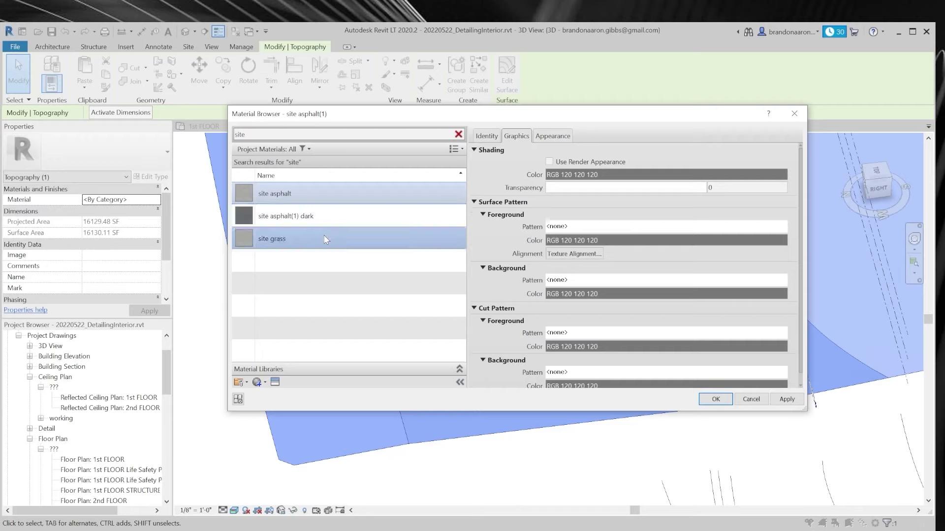
Duplicate the appearance asset of the site grass material and name it "Site Grass".
{"action": "left_click", "coordinate": [548, 138]}
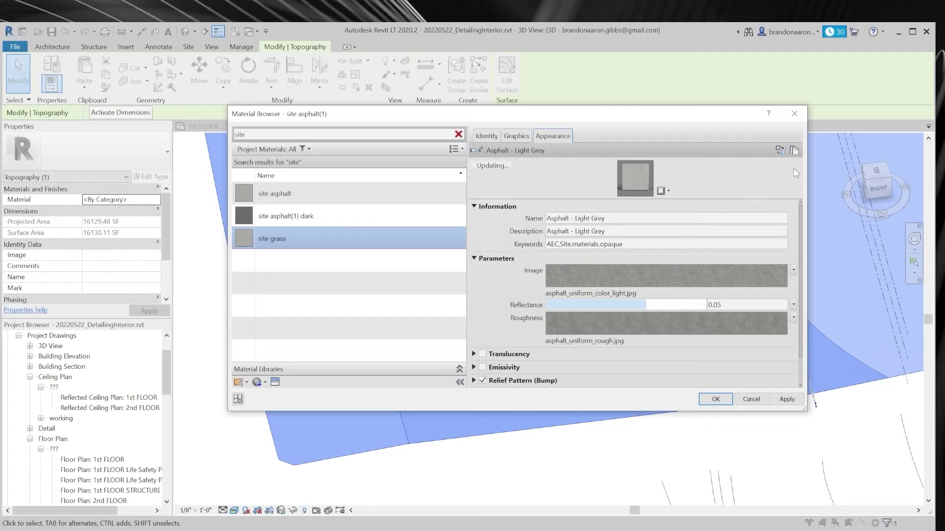
{"action": "left_click", "coordinate": [795, 151]}
{"action": "left_click", "coordinate": [631, 218]}
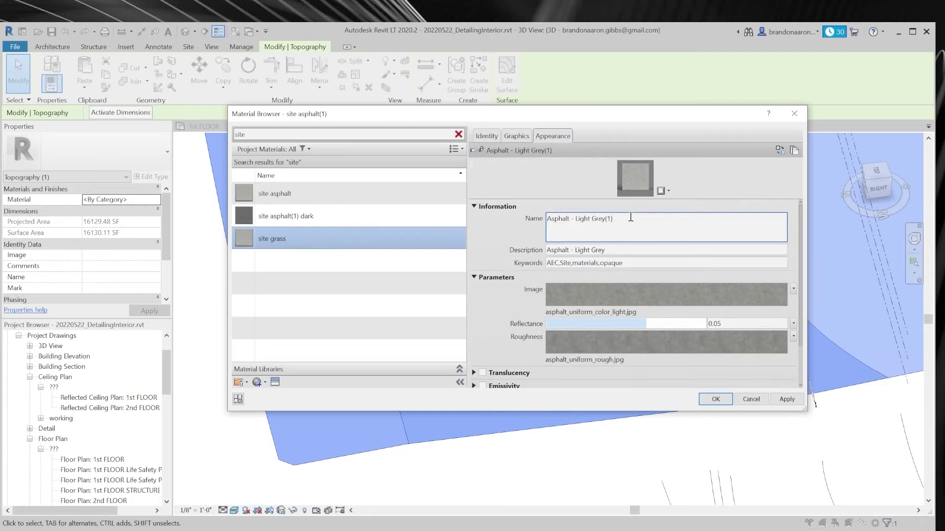
{"action": "key", "text": "ctrl+a"}
{"action": "type", "text": "Site Grass"}
{"action": "key", "text": "Return"}
Set the appearance asset's description to "Site Grass" and add "grass" to its keywords.
{"action": "key", "text": "Tab"}
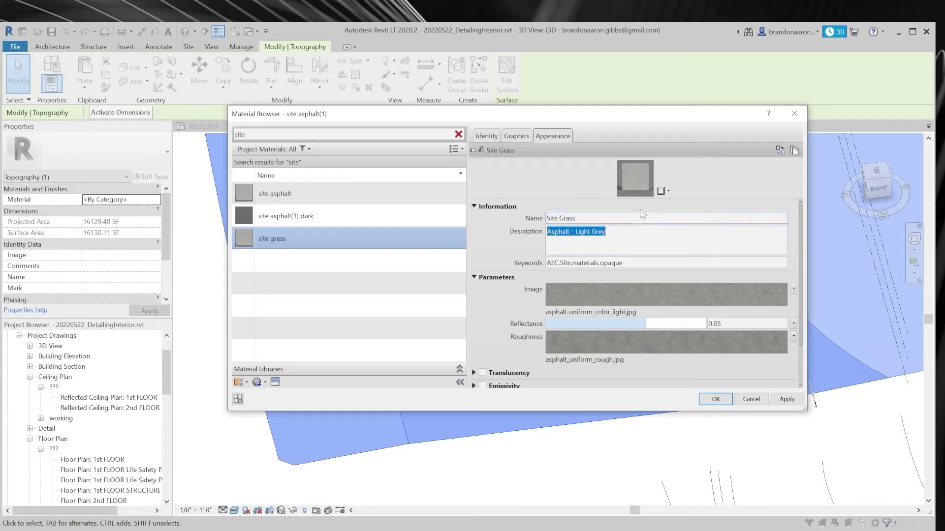
{"action": "type", "text": "Site Grass"}
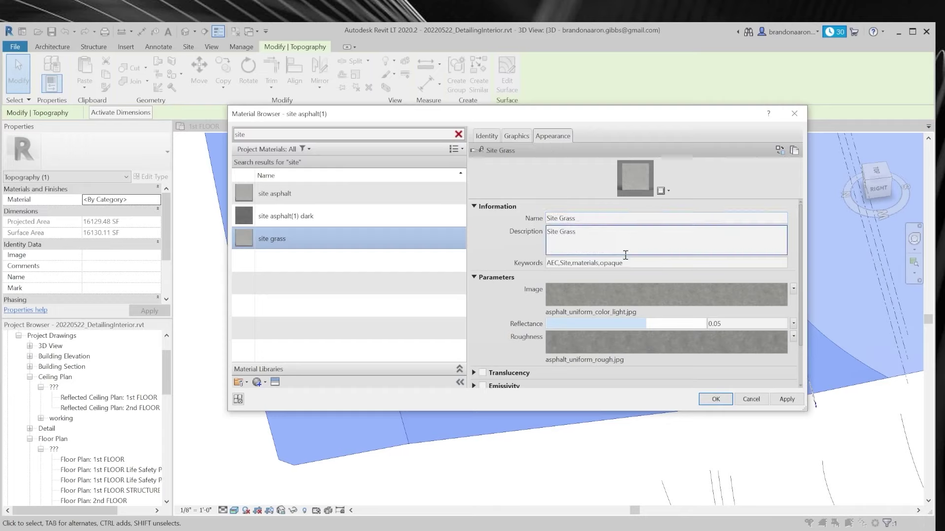
{"action": "left_click", "coordinate": [619, 261]}
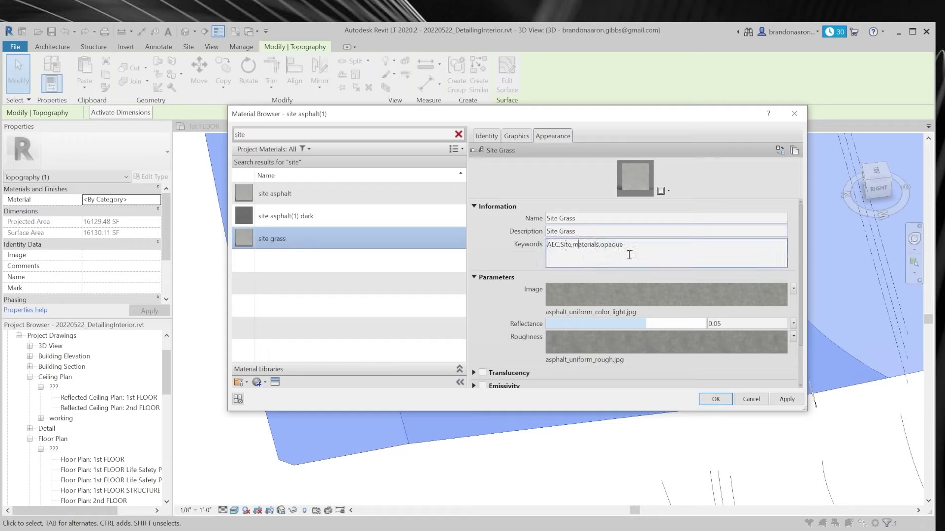
{"action": "type", "text": "grass"}
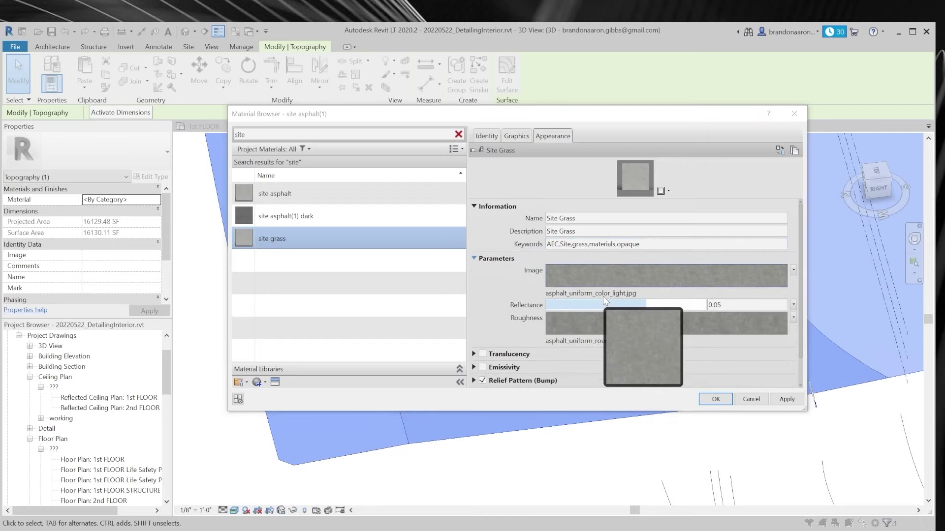
Replace the appearance's main image with "149_green grass texture-seamless.jpg" from the packaged support folder.
{"action": "left_click", "coordinate": [612, 280]}
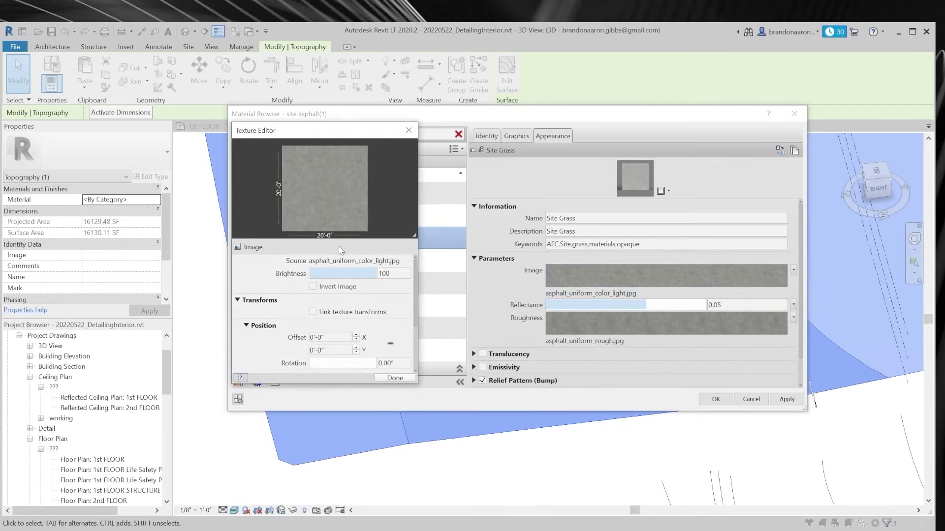
{"action": "left_click", "coordinate": [353, 260]}
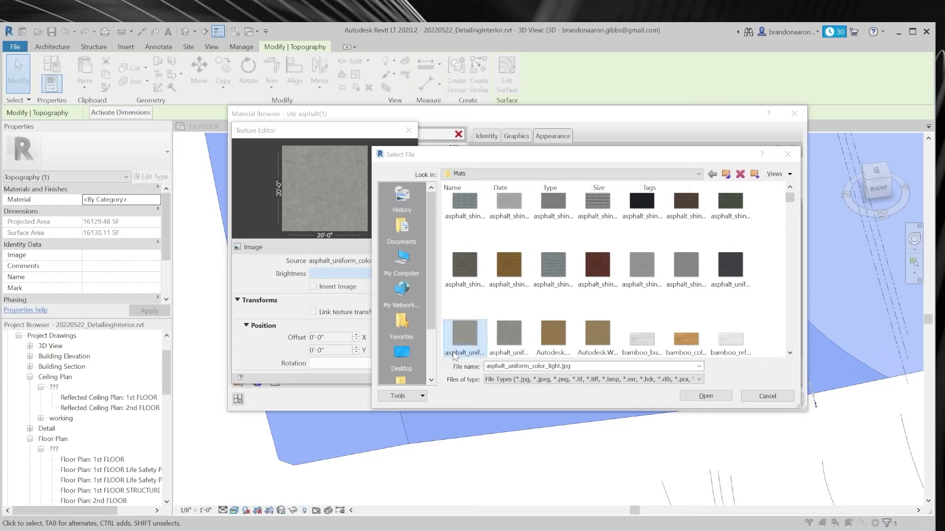
{"action": "left_click", "coordinate": [602, 366]}
{"action": "key", "text": "ctrl+v"}
{"action": "key", "text": "Return"}
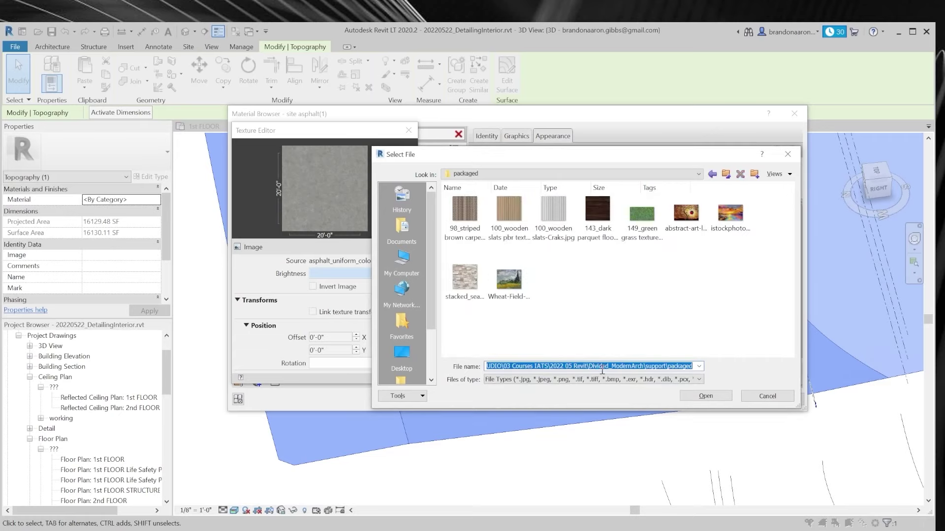
{"action": "double_click", "coordinate": [642, 217]}
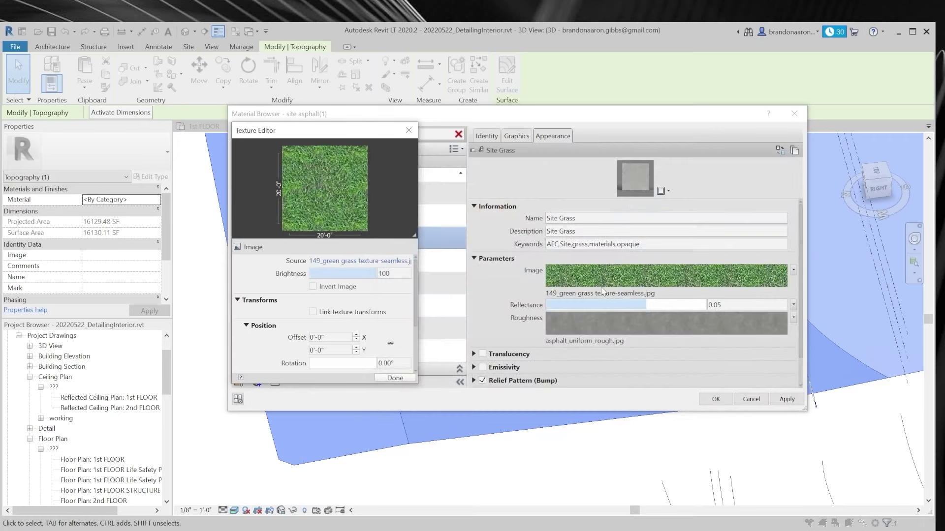
Replace the appearance's roughness image with "149_green grass texture-seamless.jpg" from the packaged folder.
{"action": "left_click", "coordinate": [574, 322]}
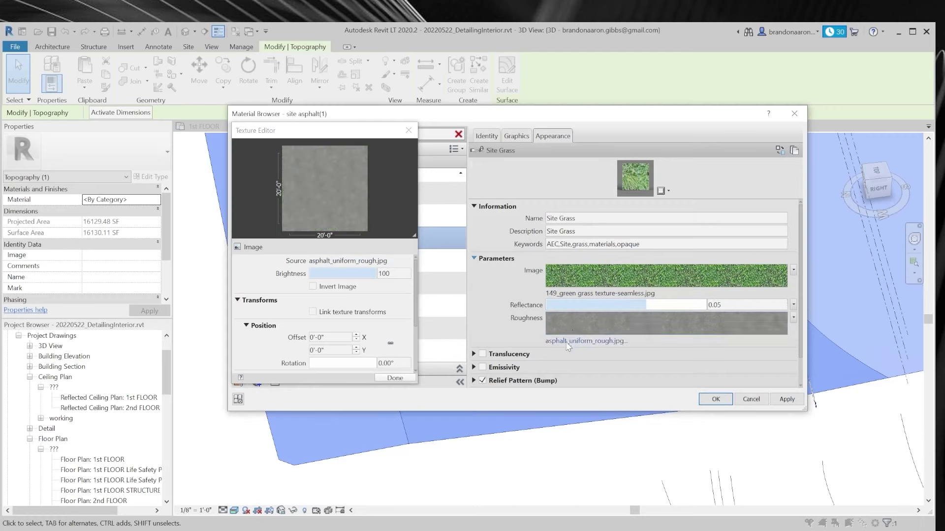
{"action": "left_click", "coordinate": [575, 324]}
{"action": "left_click", "coordinate": [580, 366]}
{"action": "key", "text": "Return"}
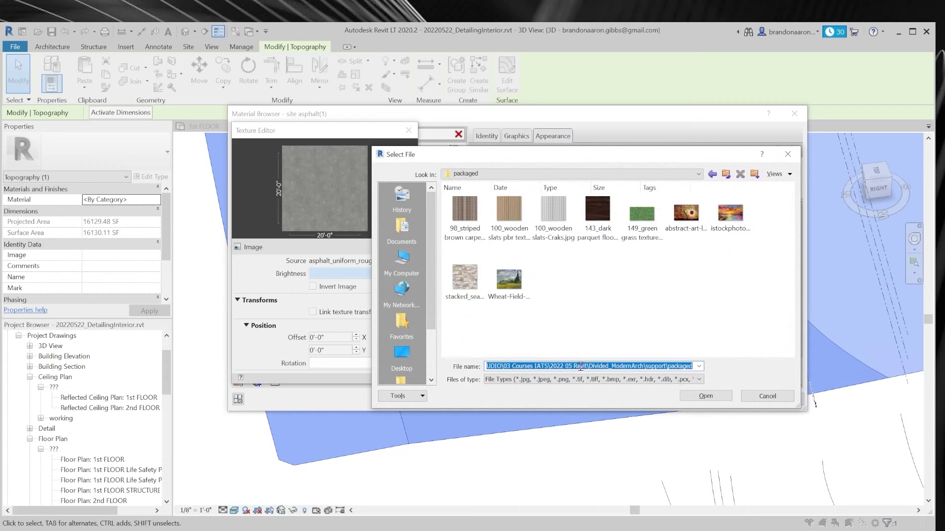
{"action": "double_click", "coordinate": [641, 202]}
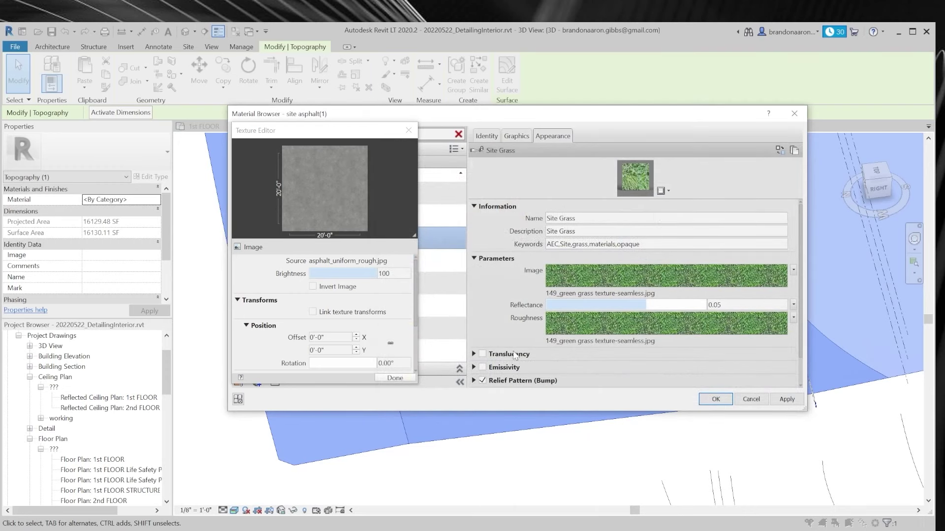
Expand the Relief Pattern (Bump) settings, switch to IrfanView and convert the green grass texture to grayscale.
{"action": "scroll", "coordinate": [505, 339], "scroll_direction": "down", "scroll_amount": 1}
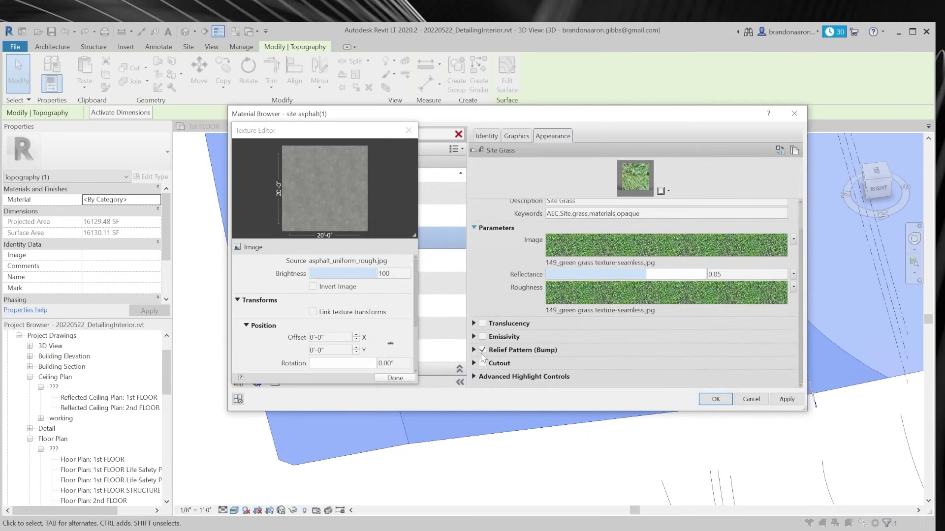
{"action": "left_click", "coordinate": [474, 350]}
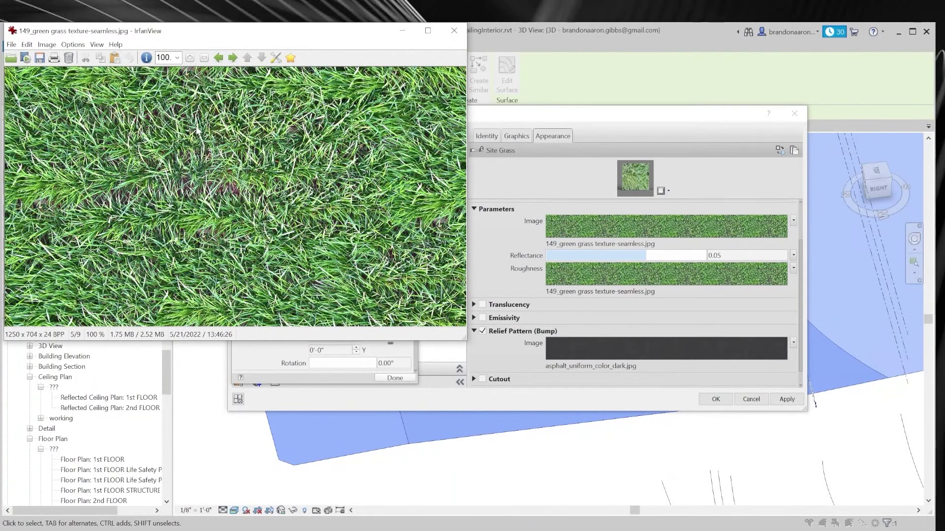
{"action": "key", "text": "s"}
{"action": "key", "text": "Return"}
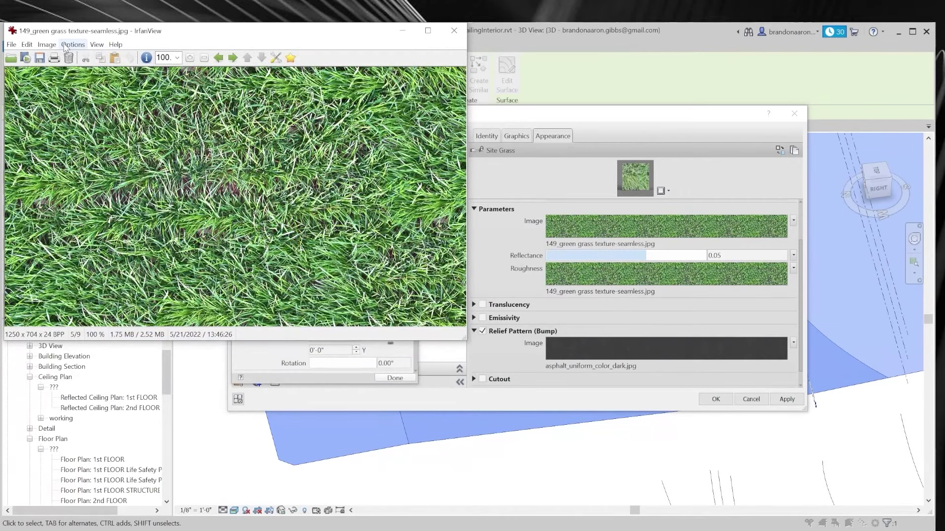
{"action": "left_click", "coordinate": [47, 44]}
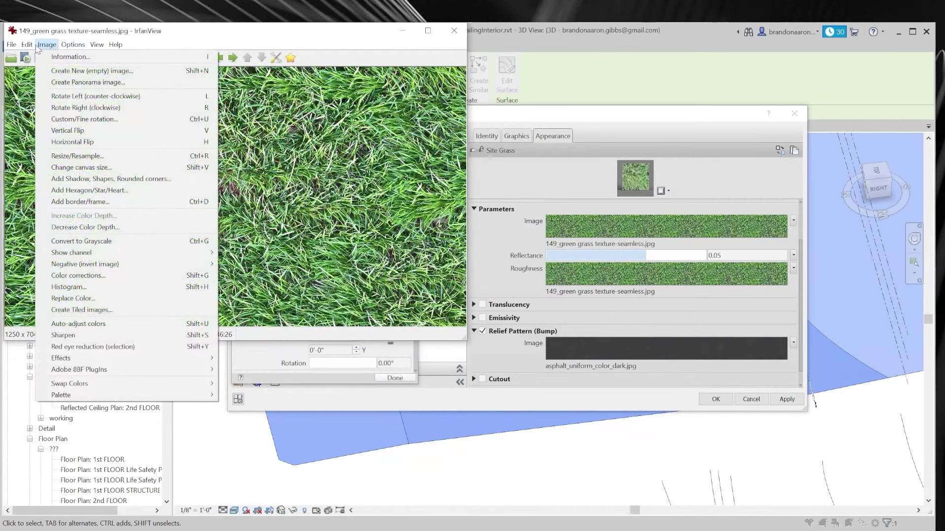
{"action": "left_click", "coordinate": [129, 241]}
Save the grayscale image as JPG "149_green grass texture-seamless_bump" in the packaged folder and close IrfanView.
{"action": "key", "text": "s"}
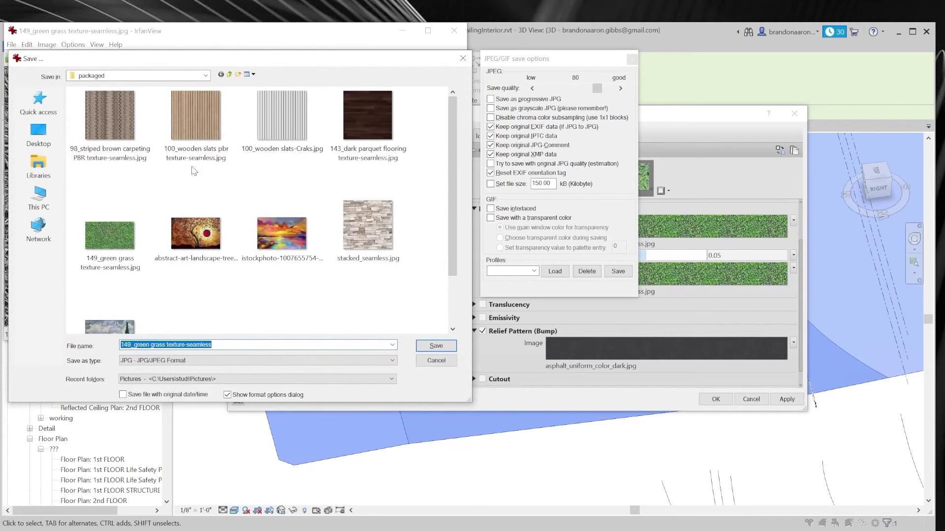
{"action": "key", "text": "End"}
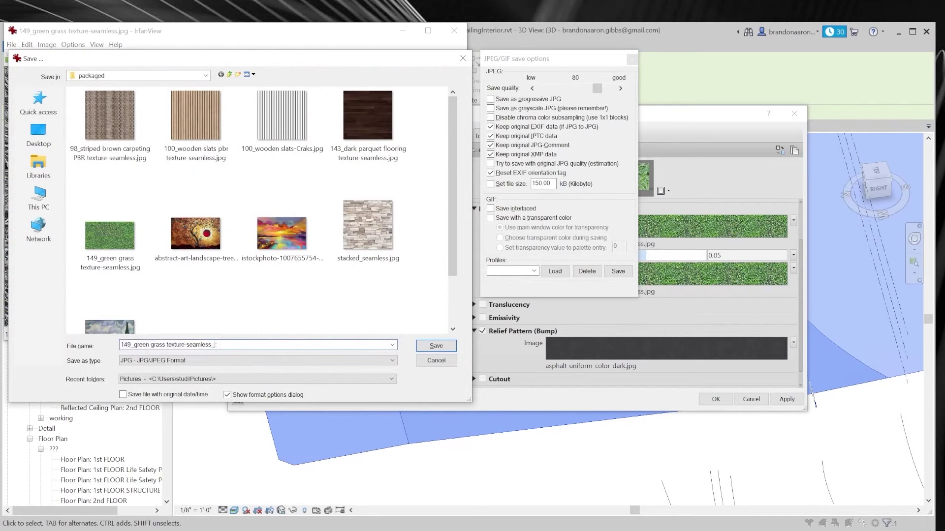
{"action": "type", "text": "_bump"}
{"action": "key", "text": "Return"}
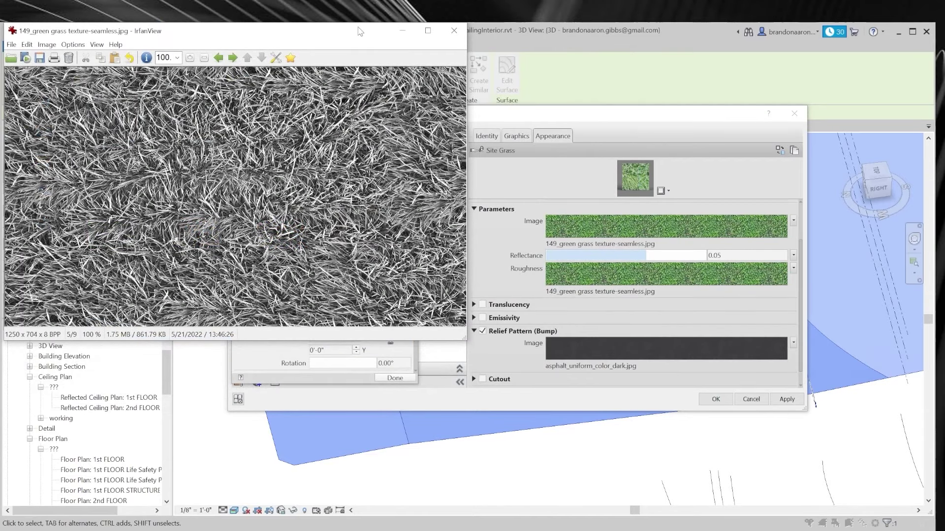
{"action": "left_click", "coordinate": [453, 30]}
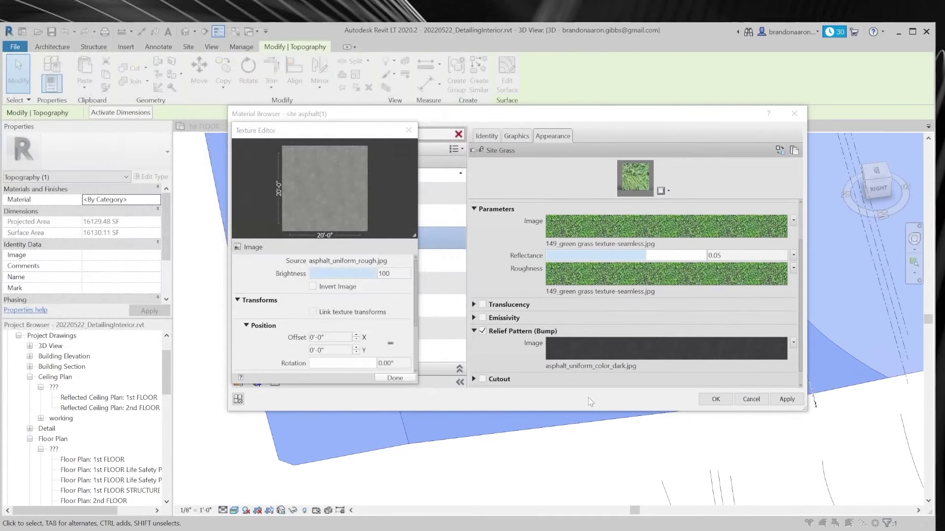
Use "149_green grass texture-seamless_bump.jpg" as the relief pattern image and assign the site grass material to the topography.
{"action": "left_click", "coordinate": [618, 367]}
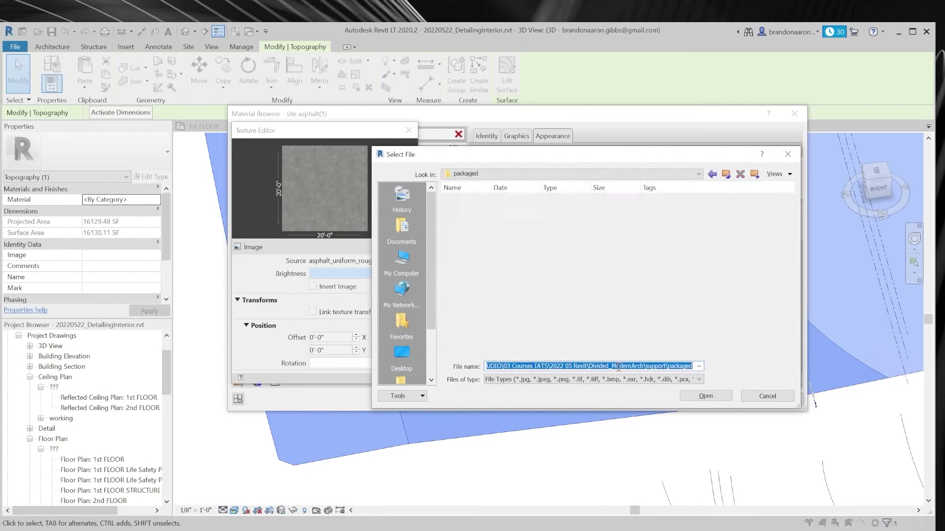
{"action": "double_click", "coordinate": [689, 221]}
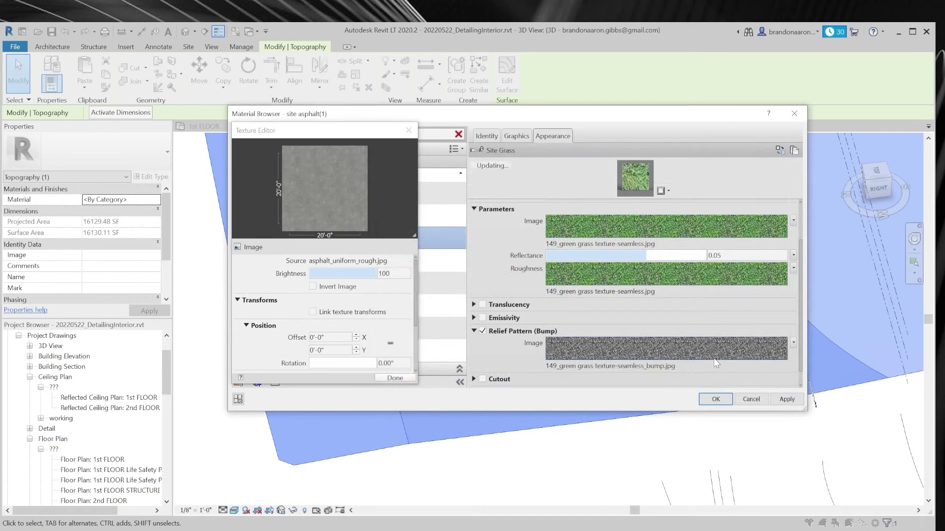
{"action": "scroll", "coordinate": [711, 320], "scroll_direction": "down", "scroll_amount": 1}
{"action": "left_click", "coordinate": [715, 400]}
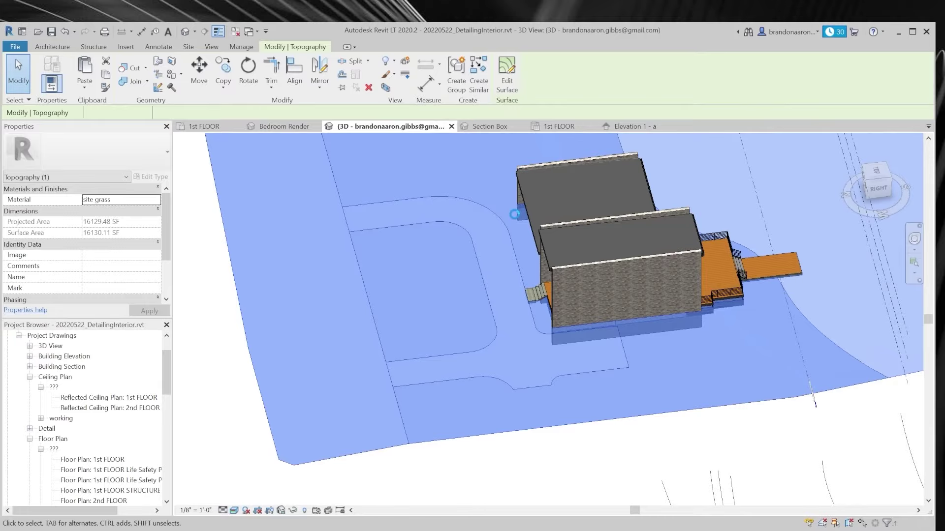
{"action": "key", "text": "Escape"}
{"action": "middle_click_drag", "start_coordinate": [514, 236], "coordinate": [521, 353], "text": "shift"}
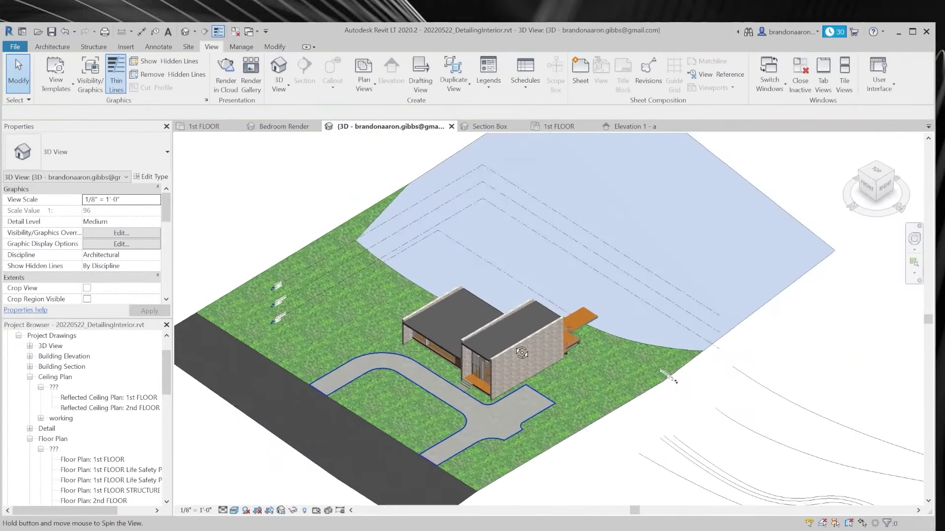
Select the site topography in the 3D view and open the appearance settings of its site grass material.
{"action": "scroll", "coordinate": [381, 372], "scroll_direction": "up", "scroll_amount": 4}
{"action": "scroll", "coordinate": [421, 252], "scroll_direction": "down", "scroll_amount": 1}
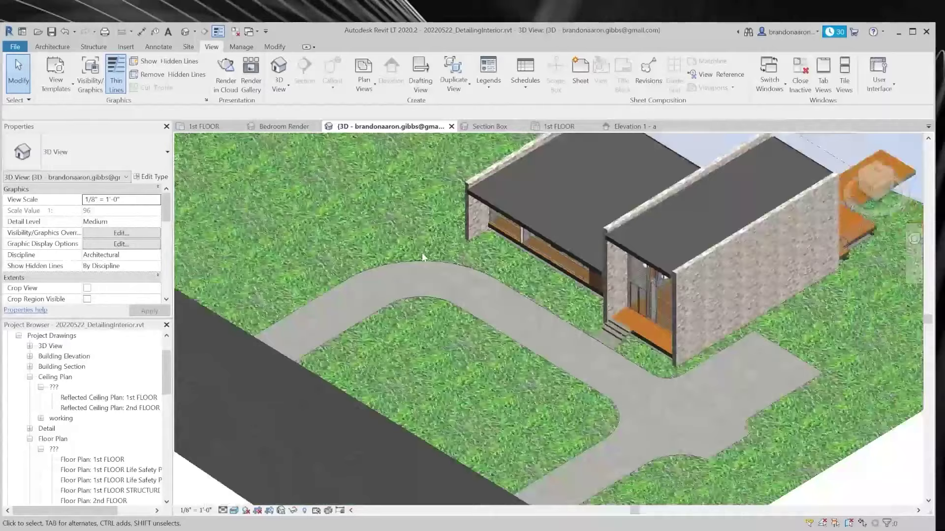
{"action": "scroll", "coordinate": [422, 252], "scroll_direction": "down", "scroll_amount": 5}
{"action": "scroll", "coordinate": [584, 337], "scroll_direction": "up", "scroll_amount": 8}
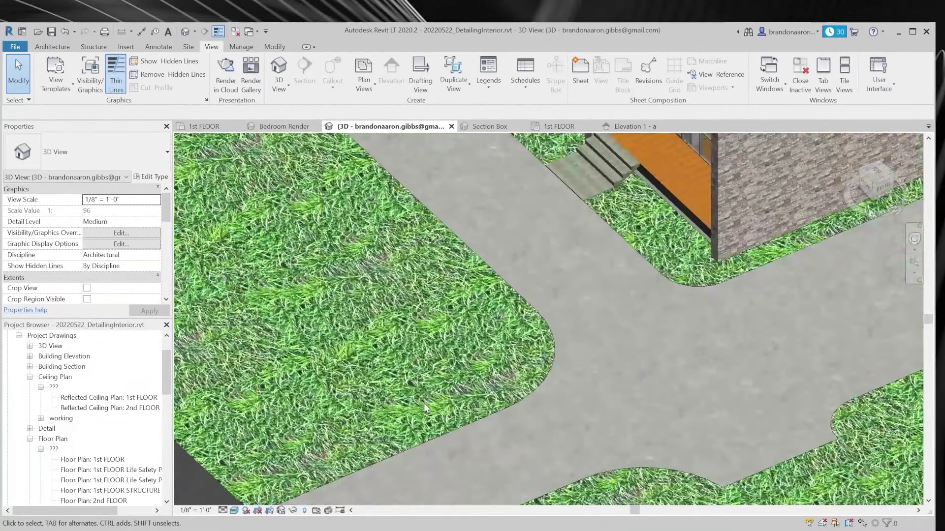
{"action": "scroll", "coordinate": [424, 403], "scroll_direction": "down", "scroll_amount": 4}
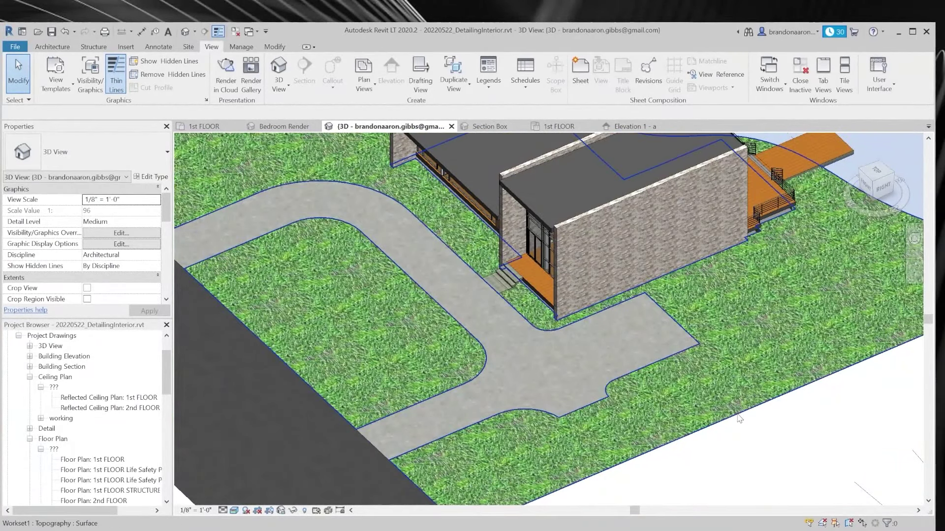
{"action": "left_click", "coordinate": [739, 419]}
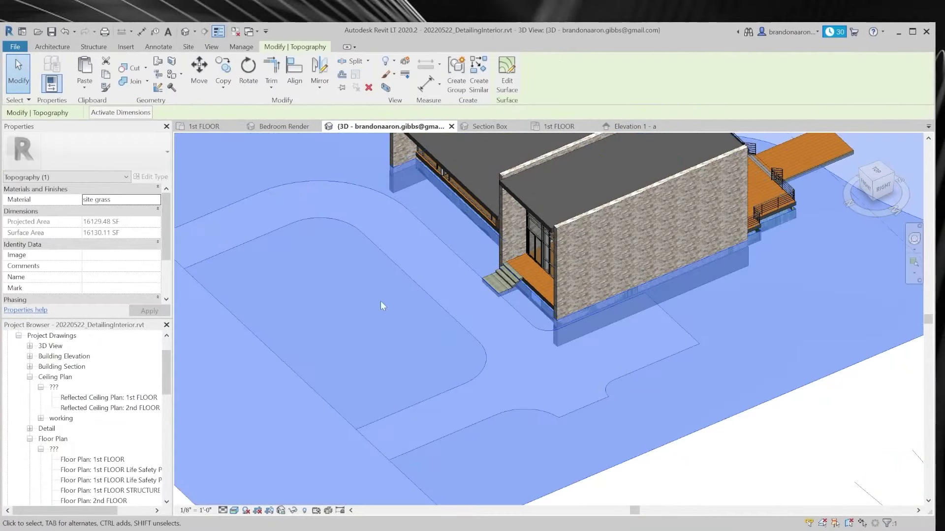
{"action": "left_click", "coordinate": [159, 201]}
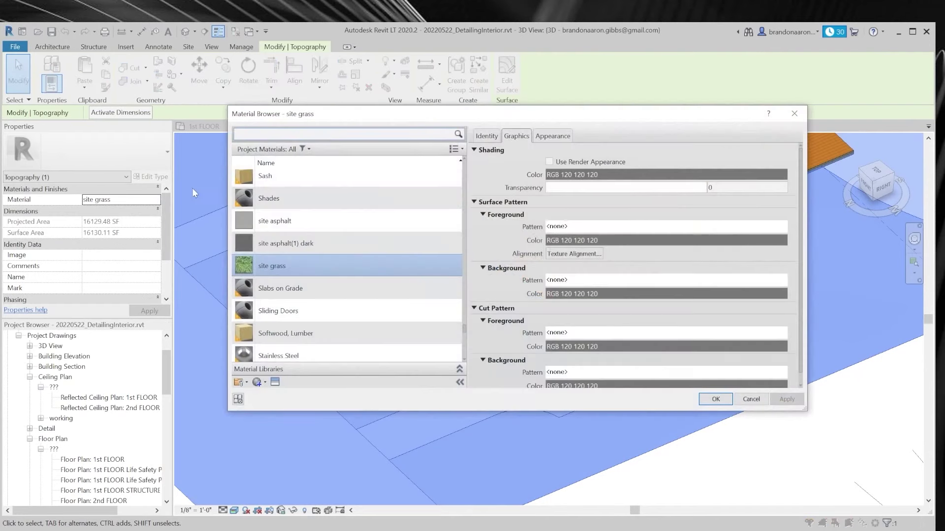
{"action": "left_click", "coordinate": [537, 136]}
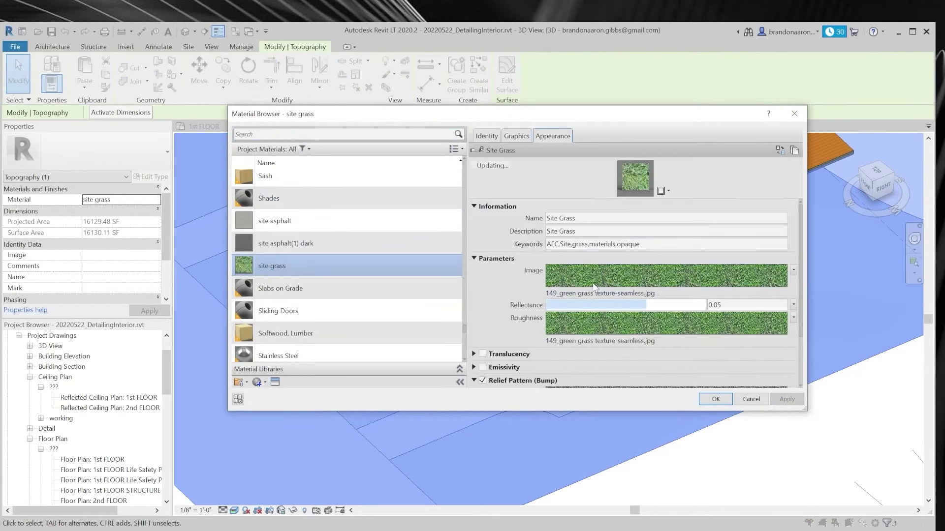
Set the grass image's sample width to 4'-0" with linked height and accept the material changes.
{"action": "left_click", "coordinate": [594, 284]}
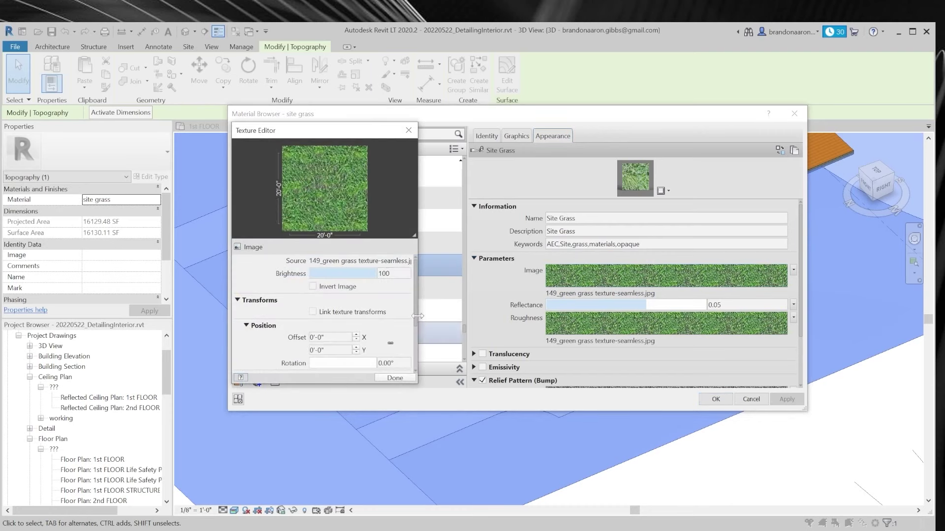
{"action": "scroll", "coordinate": [416, 336], "scroll_direction": "down", "scroll_amount": 3}
{"action": "left_click", "coordinate": [340, 314]}
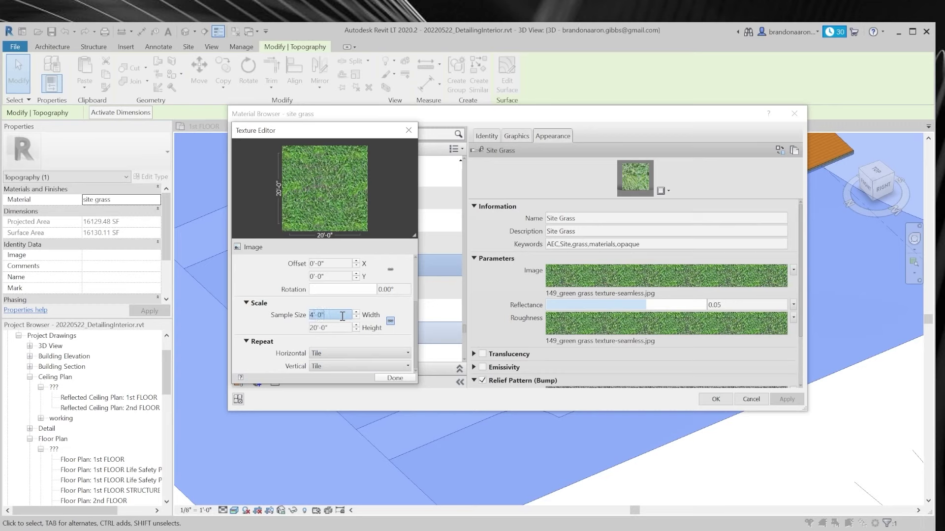
{"action": "left_click", "coordinate": [343, 328]}
{"action": "left_click", "coordinate": [395, 378]}
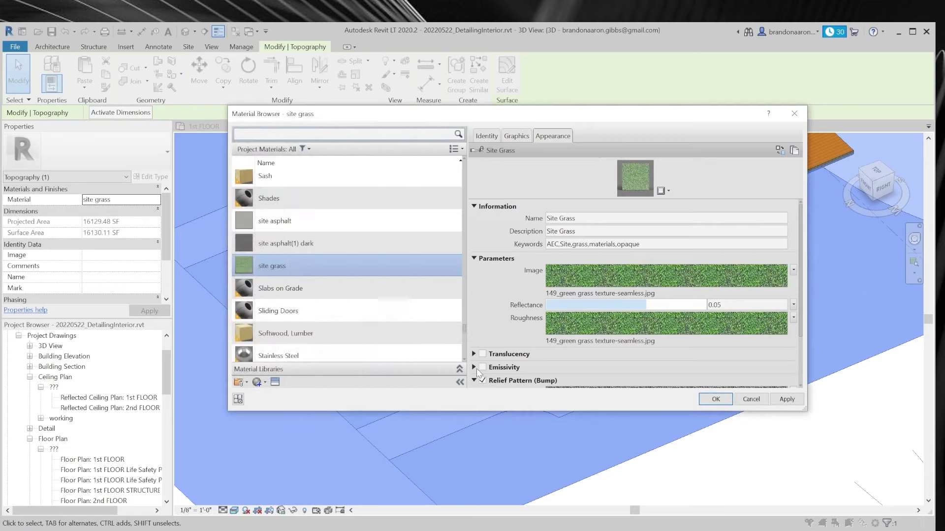
{"action": "left_click", "coordinate": [713, 399]}
{"action": "left_click", "coordinate": [700, 470]}
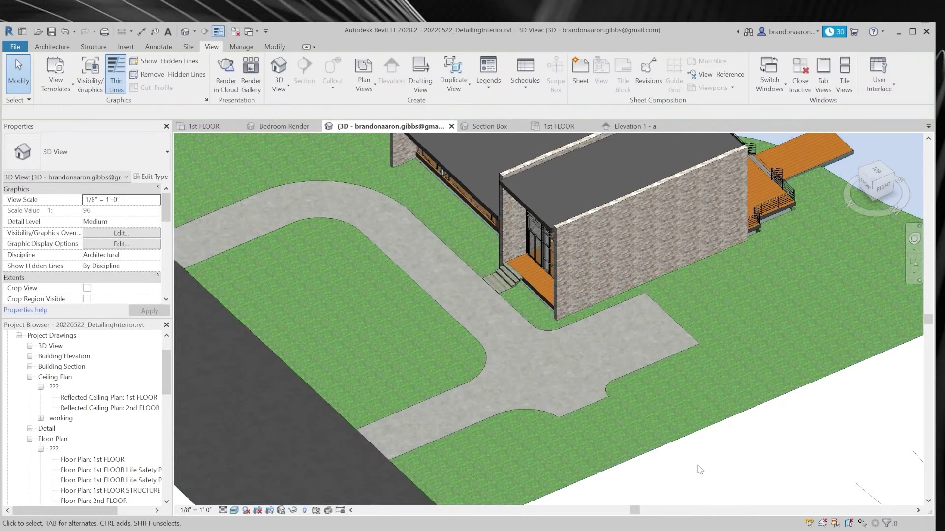
Switch to the Section Box view and select the 1st floor's Wood Flooring on 2x12 floor.
{"action": "middle_click_drag", "start_coordinate": [327, 270], "coordinate": [566, 332], "text": "shift"}
{"action": "scroll", "coordinate": [566, 329], "scroll_direction": "up", "scroll_amount": 6}
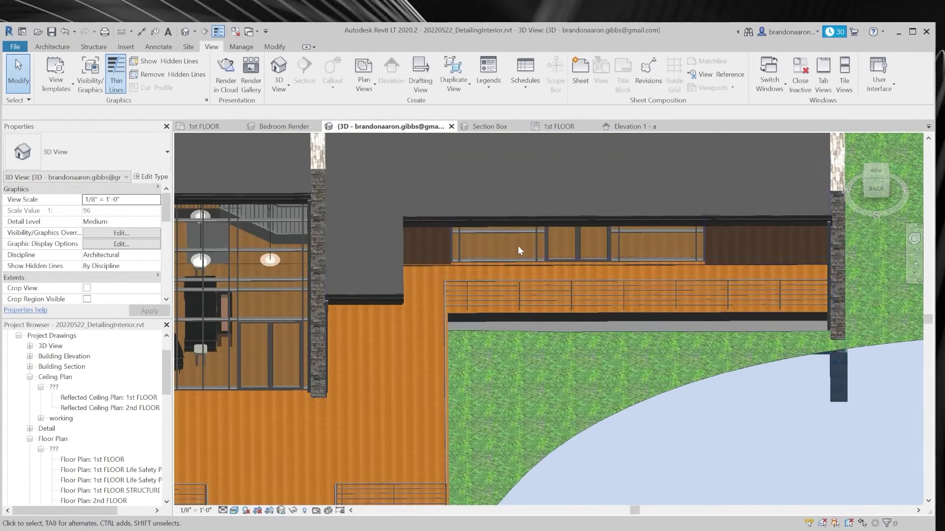
{"action": "left_click", "coordinate": [500, 127]}
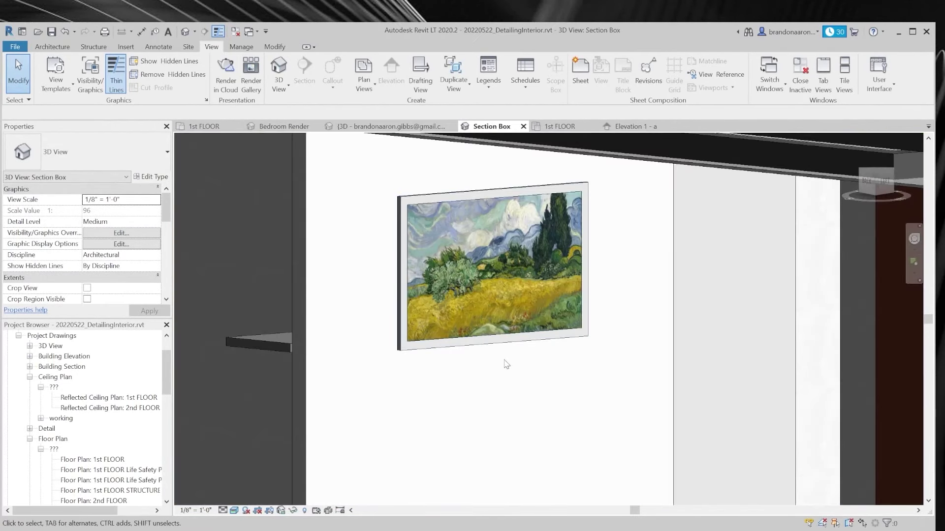
{"action": "scroll", "coordinate": [504, 362], "scroll_direction": "down", "scroll_amount": 5}
{"action": "middle_click_drag", "start_coordinate": [504, 362], "coordinate": [486, 360], "text": "shift"}
{"action": "scroll", "coordinate": [509, 379], "scroll_direction": "up", "scroll_amount": 5}
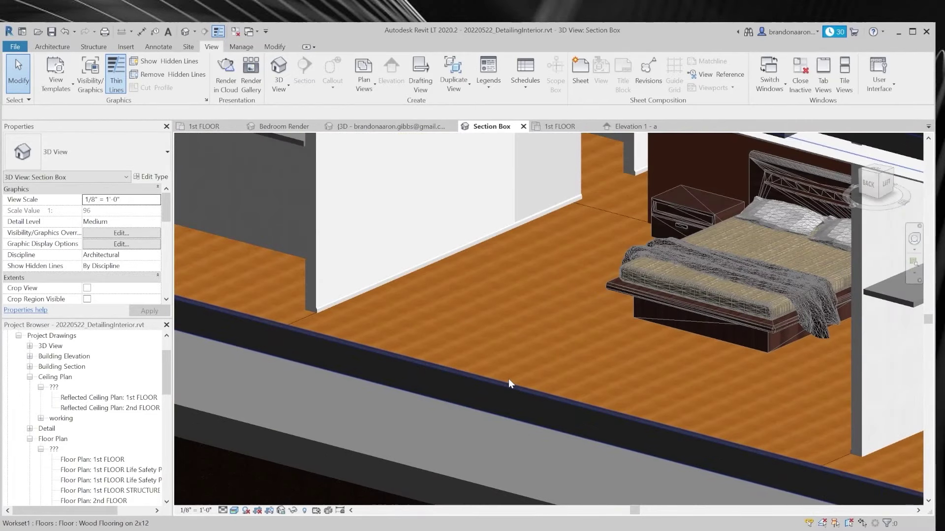
{"action": "left_click", "coordinate": [509, 379]}
{"action": "scroll", "coordinate": [340, 263], "scroll_direction": "down", "scroll_amount": 3}
{"action": "scroll", "coordinate": [339, 263], "scroll_direction": "down", "scroll_amount": 5}
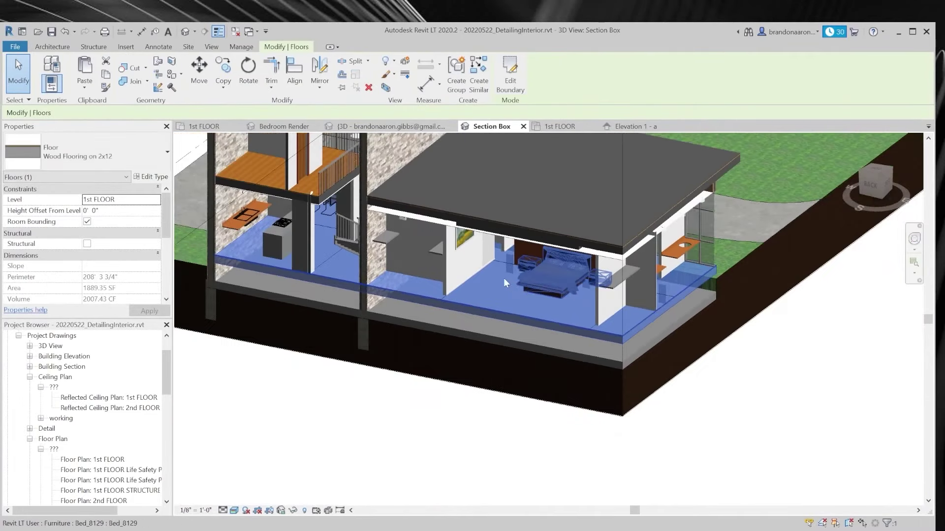
{"action": "middle_click_drag", "start_coordinate": [503, 278], "coordinate": [595, 371], "text": "shift"}
{"action": "scroll", "coordinate": [470, 288], "scroll_direction": "up", "scroll_amount": 3}
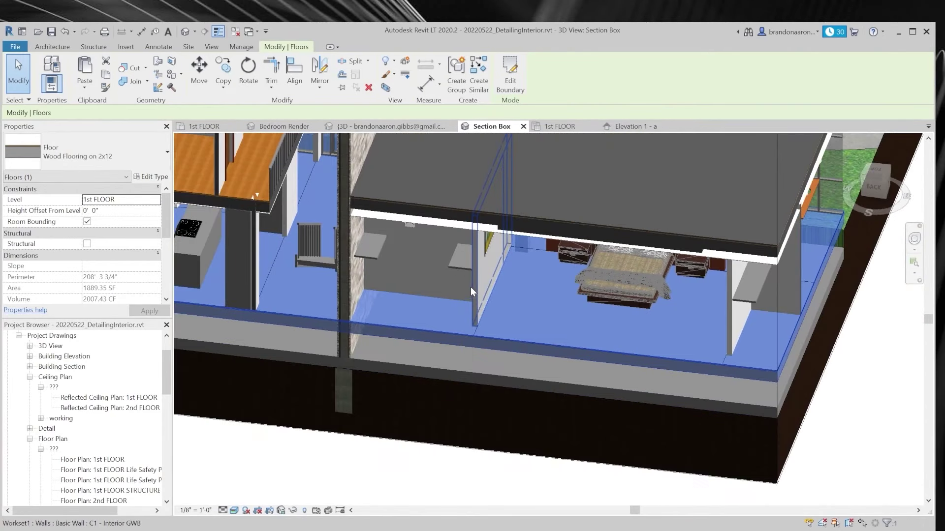
{"action": "middle_click_drag", "start_coordinate": [450, 315], "coordinate": [517, 320]}
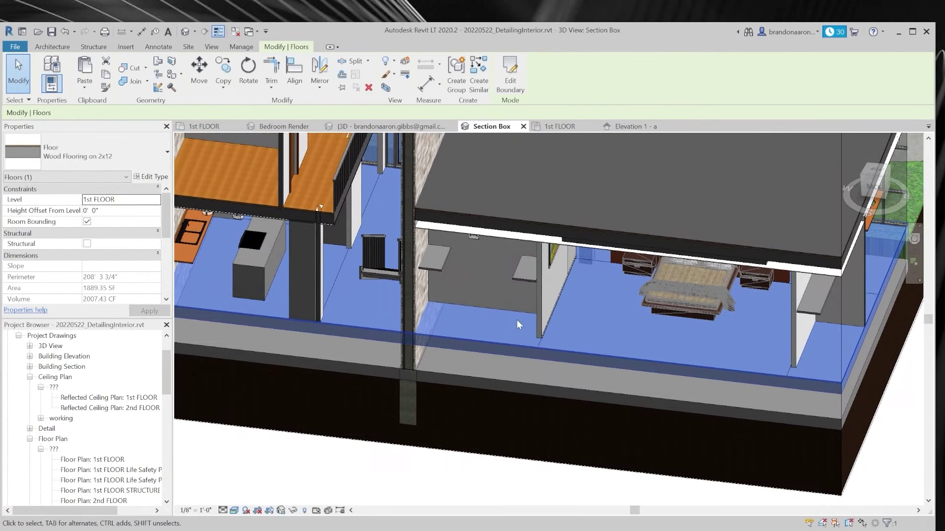
Edit the floor type's structure and open the material of its Finish 1 layer.
{"action": "left_click", "coordinate": [139, 177]}
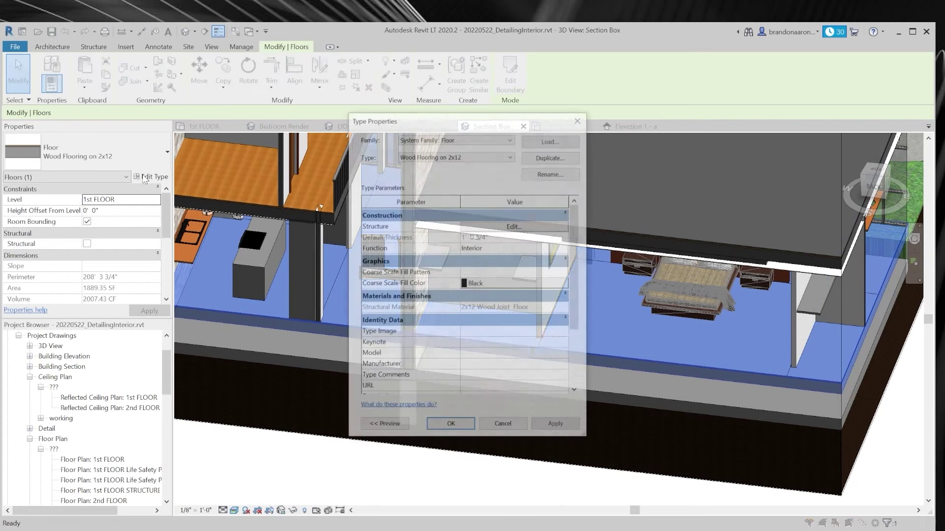
{"action": "left_click", "coordinate": [514, 227]}
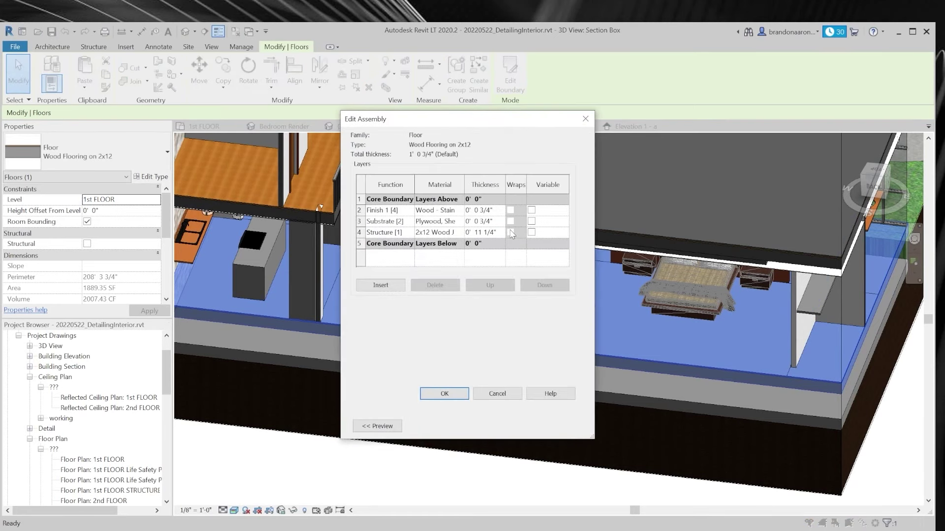
{"action": "left_click", "coordinate": [463, 211]}
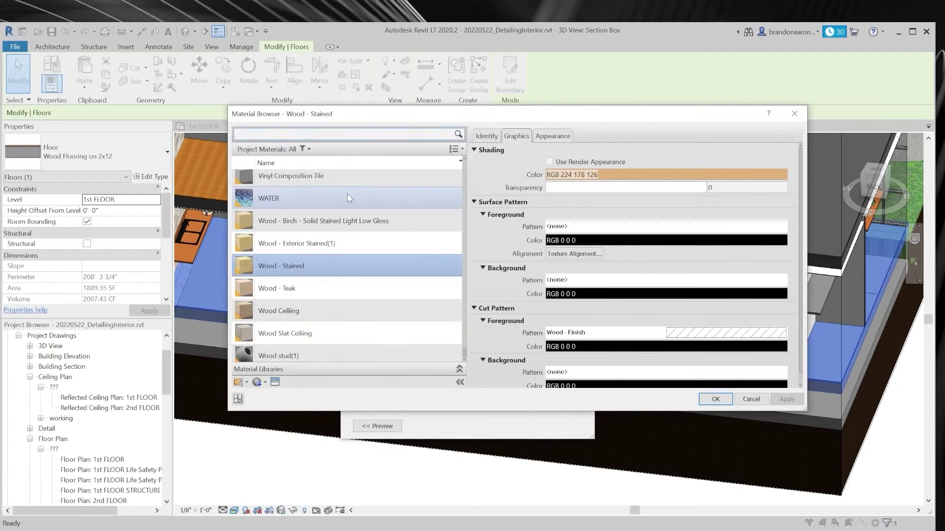
Duplicate the Wood - Stained material and name the copy "Wood - Parquet".
{"action": "right_click", "coordinate": [294, 266]}
{"action": "left_click", "coordinate": [337, 282]}
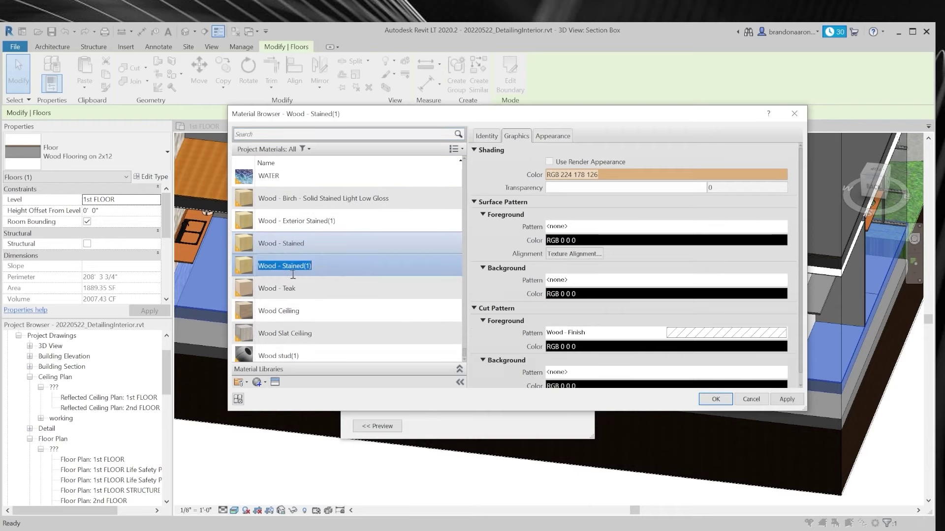
{"action": "key", "text": "Return"}
{"action": "key", "text": "shift+Right"}
{"action": "key", "text": "shift+Right"}
{"action": "key", "text": "shift+Right"}
{"action": "key", "text": "shift+Right"}
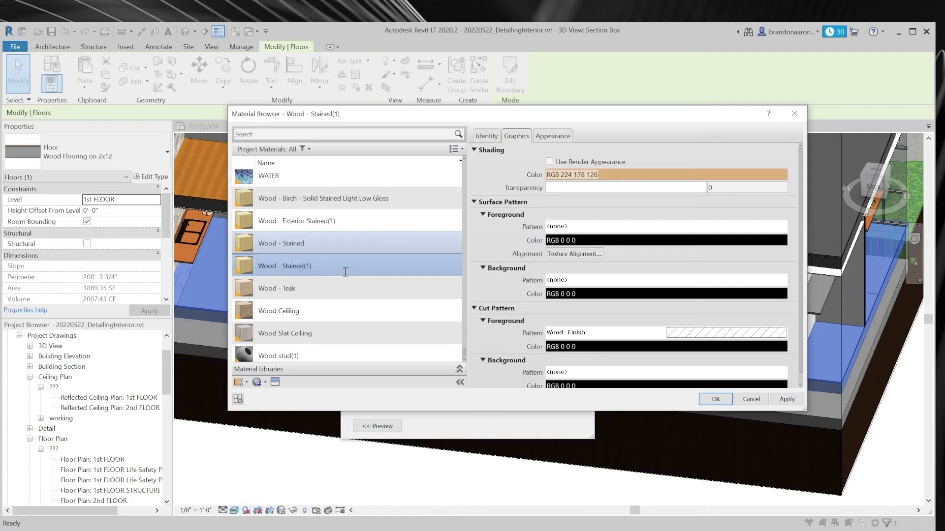
{"action": "type", "text": "Parquet"}
Set the Wood - Parquet material's shading color to dark brown, RGB 125 80 30.
{"action": "left_click", "coordinate": [617, 175]}
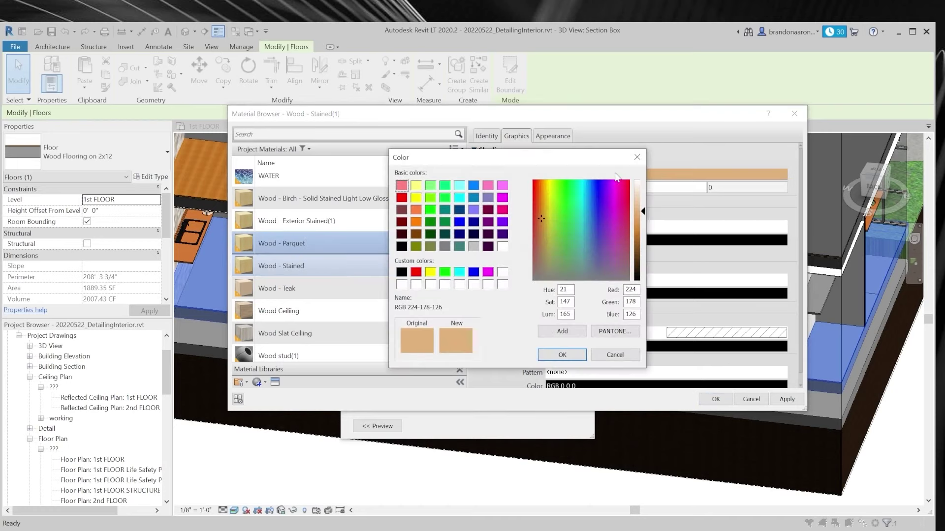
{"action": "left_click_drag", "start_coordinate": [649, 221], "coordinate": [644, 253]}
{"action": "left_click", "coordinate": [562, 355]}
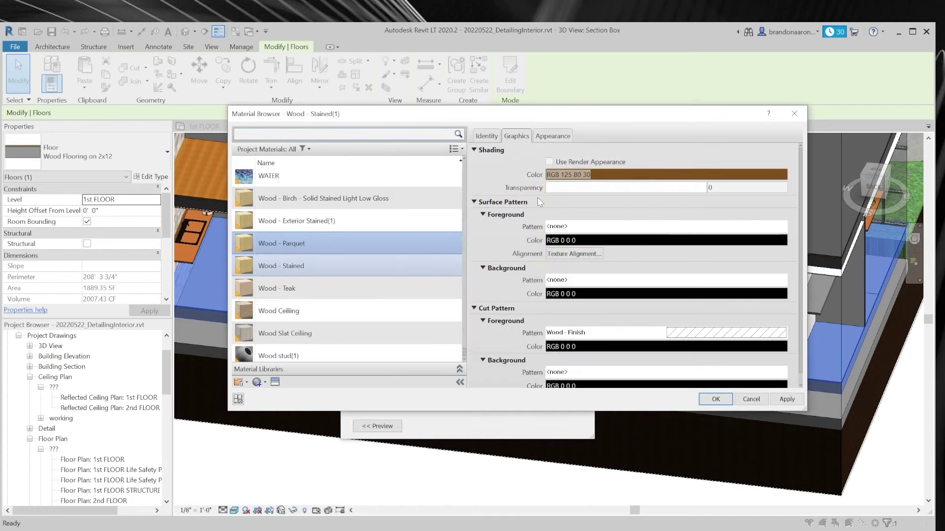
Duplicate the Wood - Parquet material's Trim appearance asset and name the copy "Parquet".
{"action": "left_click", "coordinate": [559, 136]}
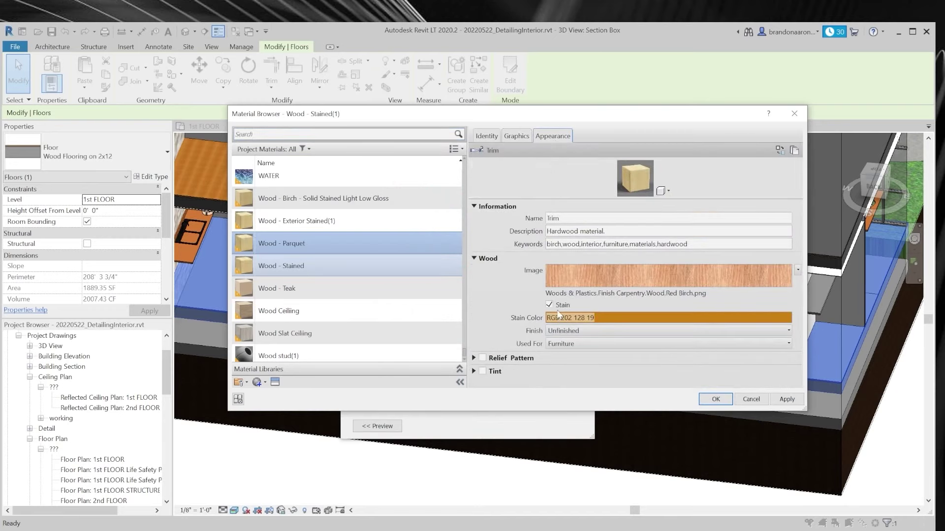
{"action": "left_click", "coordinate": [549, 305]}
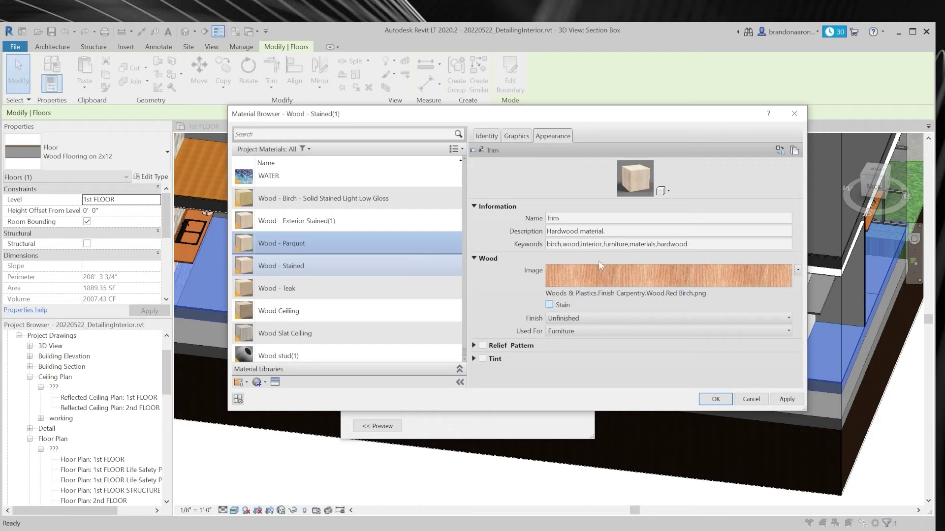
{"action": "left_click", "coordinate": [549, 305]}
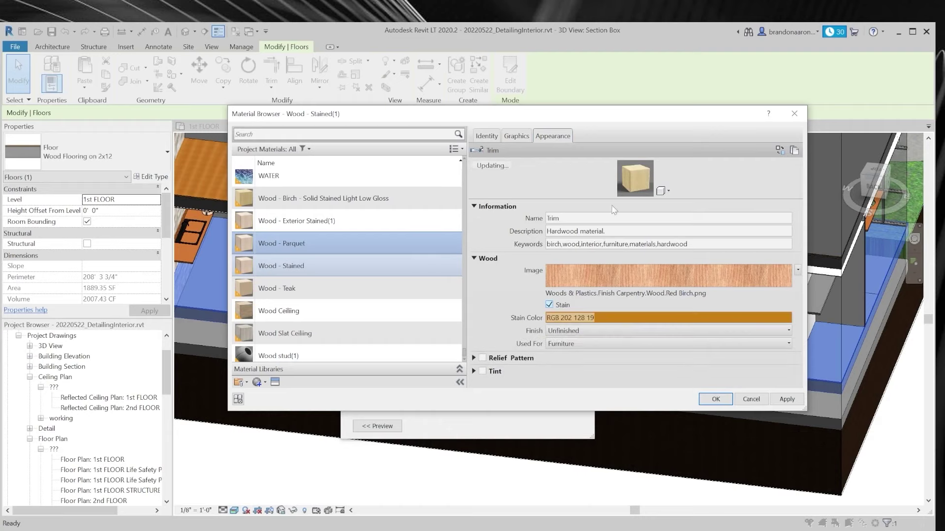
{"action": "left_click", "coordinate": [795, 151]}
{"action": "left_click", "coordinate": [598, 220]}
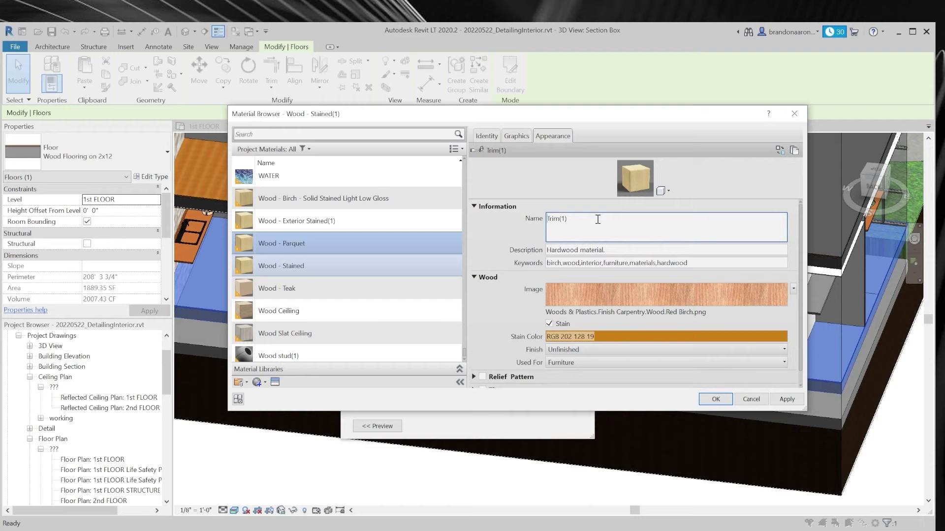
{"action": "key", "text": "ctrl+a"}
{"action": "type", "text": "P"}
Change the Parquet appearance's description to "Darkwood material." and replace the keyword "birch" with "dark wood".
{"action": "left_click", "coordinate": [580, 253]}
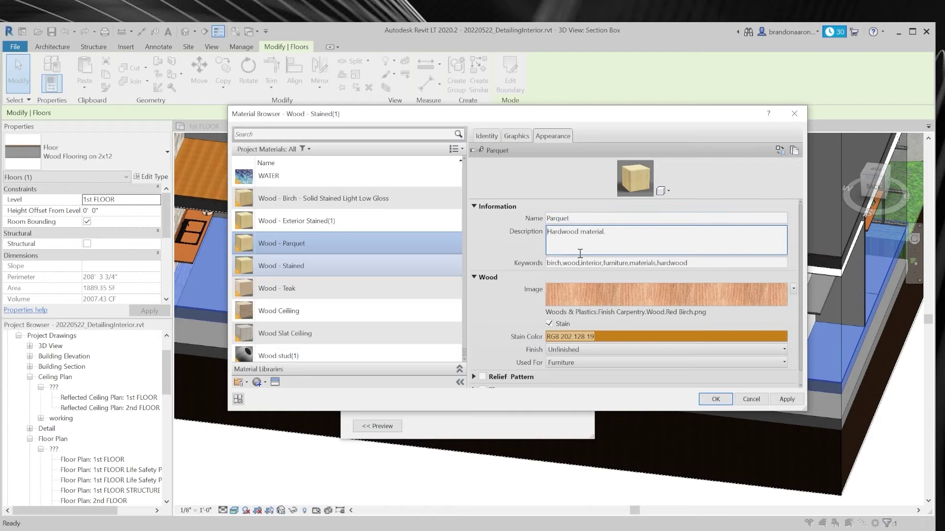
{"action": "double_click", "coordinate": [577, 231]}
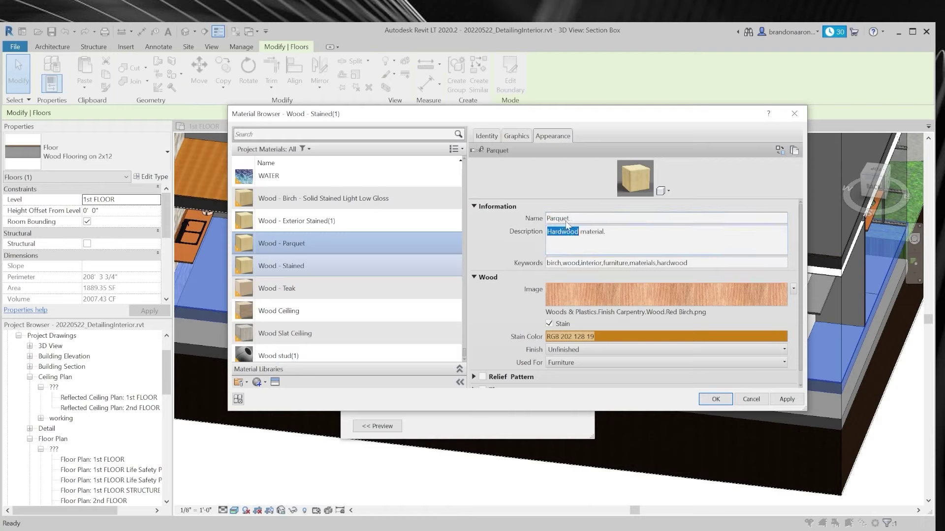
{"action": "type", "text": "Darkwood"}
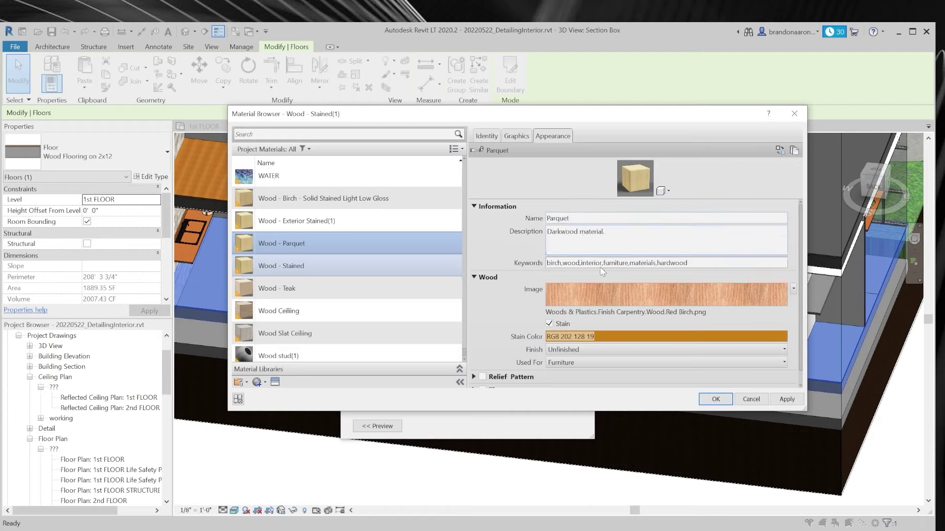
{"action": "left_click", "coordinate": [595, 266]}
{"action": "double_click", "coordinate": [556, 246]}
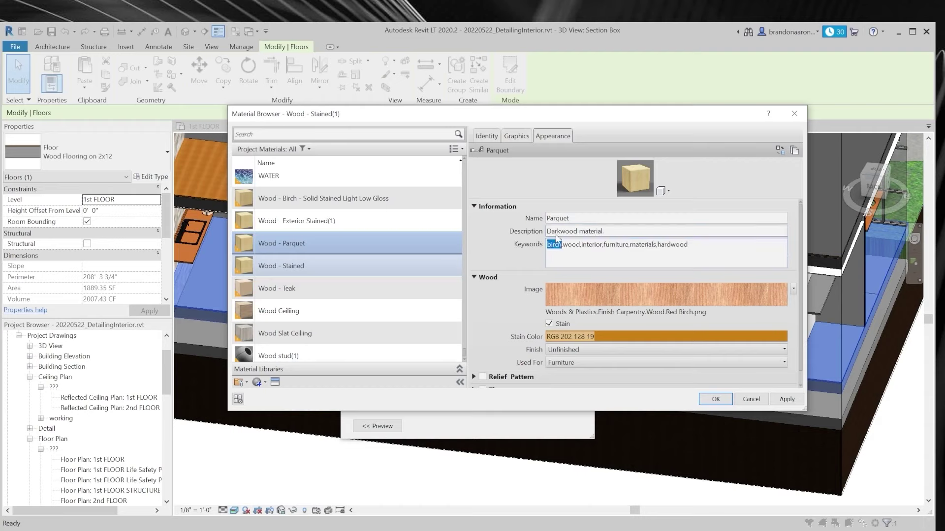
{"action": "type", "text": "dark woo"}
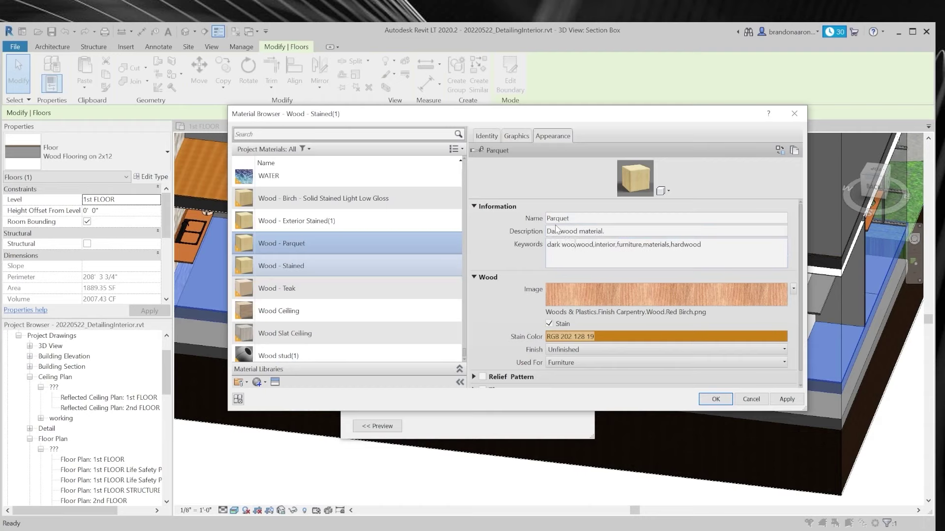
{"action": "type", "text": "d"}
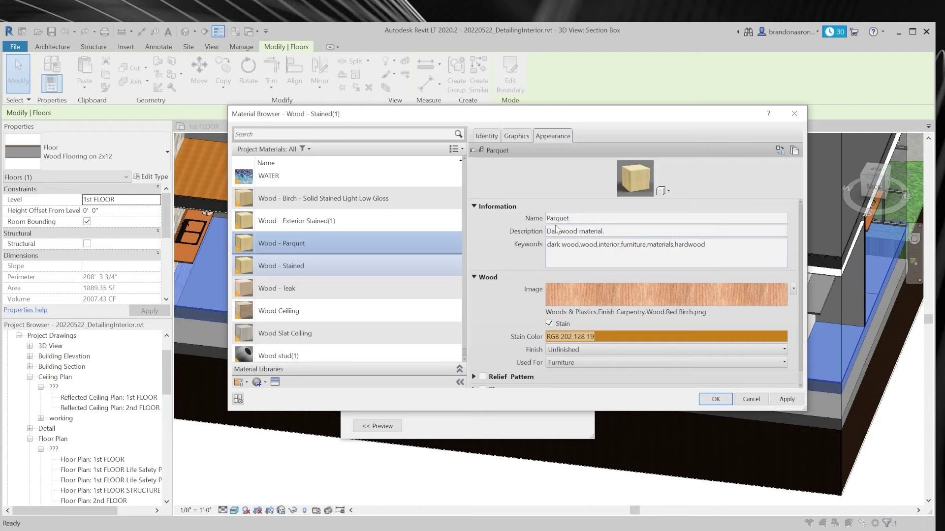
Replace the Parquet appearance's image with 143_dark parquet flooring texture-seamless.jpg from the packaged folder and turn off its stain.
{"action": "left_click", "coordinate": [606, 296]}
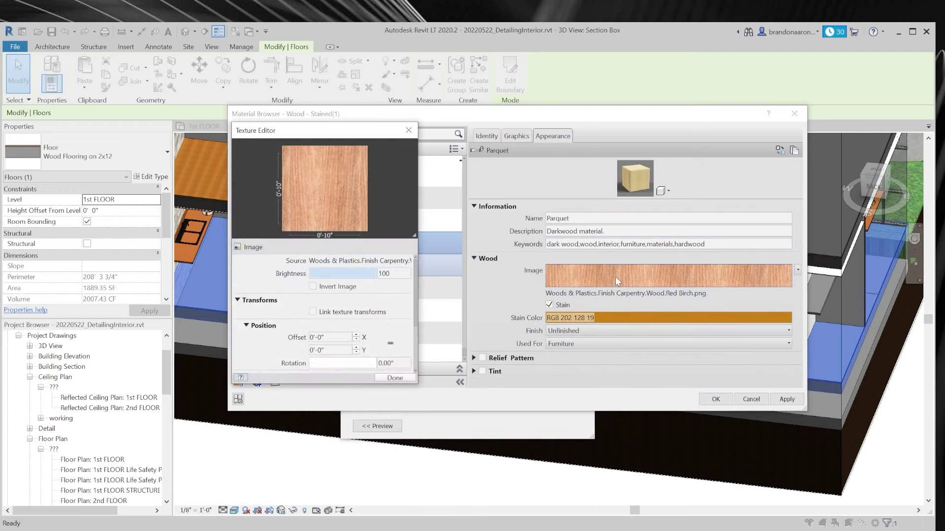
{"action": "left_click", "coordinate": [348, 266]}
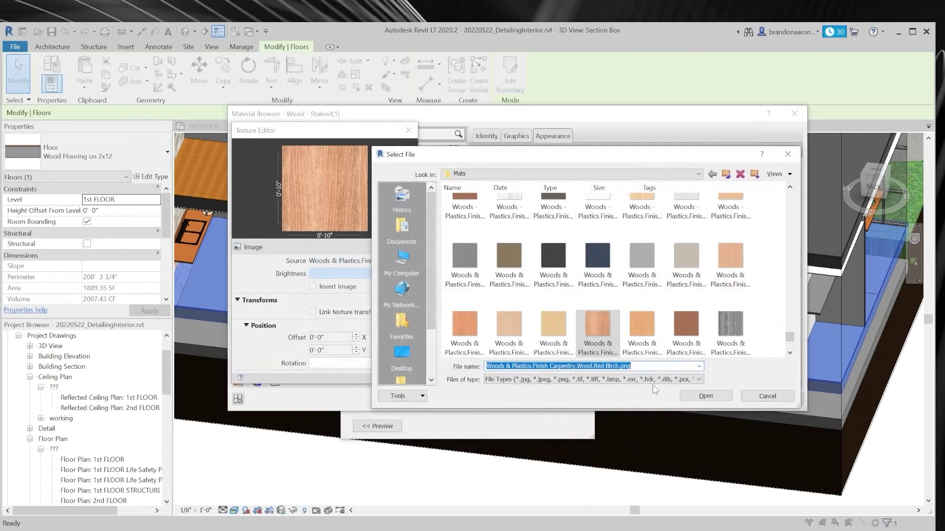
{"action": "key", "text": "ctrl+v"}
{"action": "key", "text": "Return"}
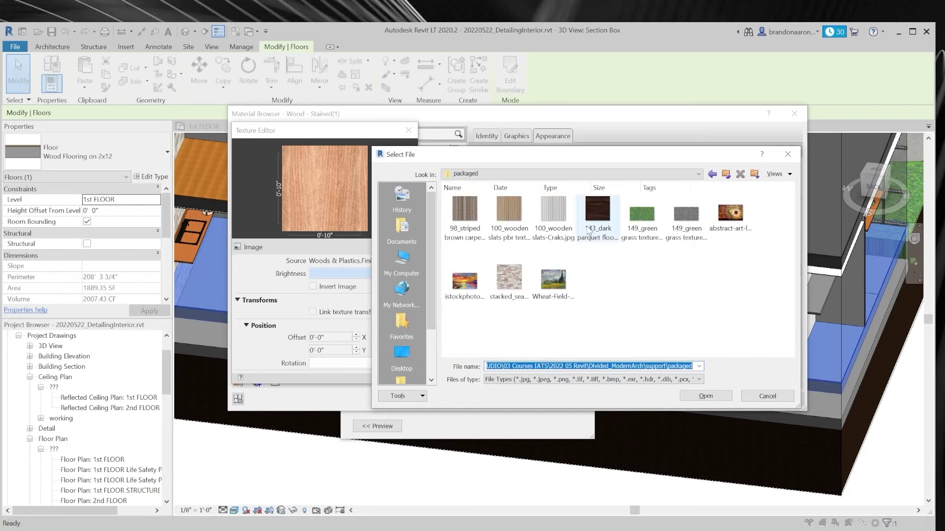
{"action": "double_click", "coordinate": [597, 211]}
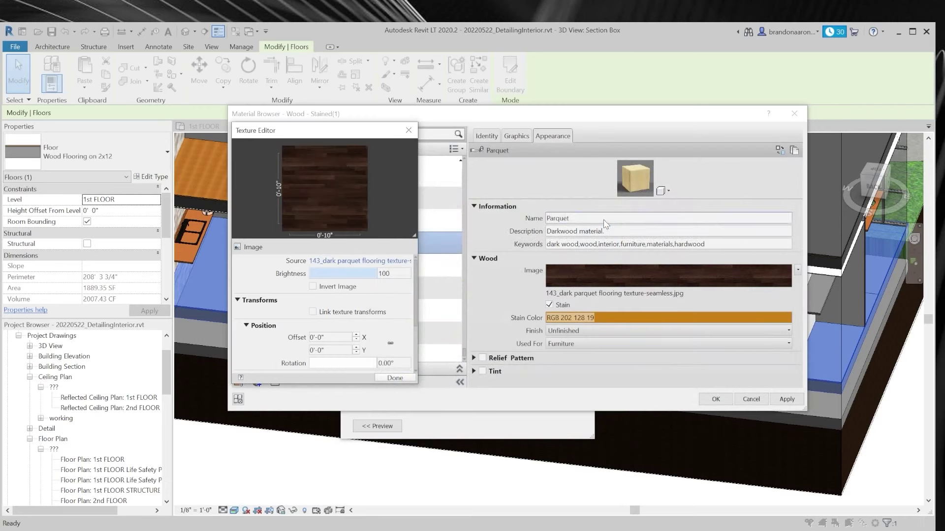
{"action": "left_click", "coordinate": [549, 305]}
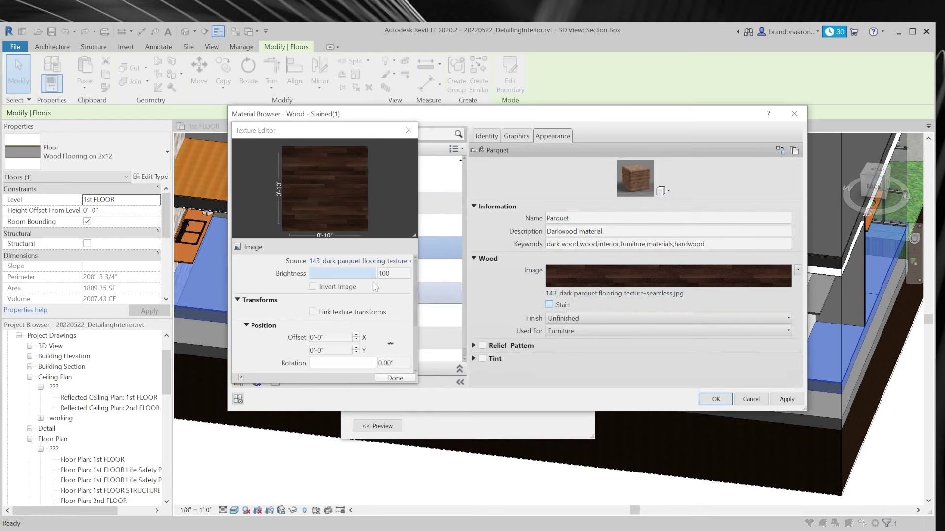
Set the parquet texture's sample size to 3'-0" in width and height and finish editing the texture.
{"action": "scroll", "coordinate": [395, 314], "scroll_direction": "down", "scroll_amount": 3}
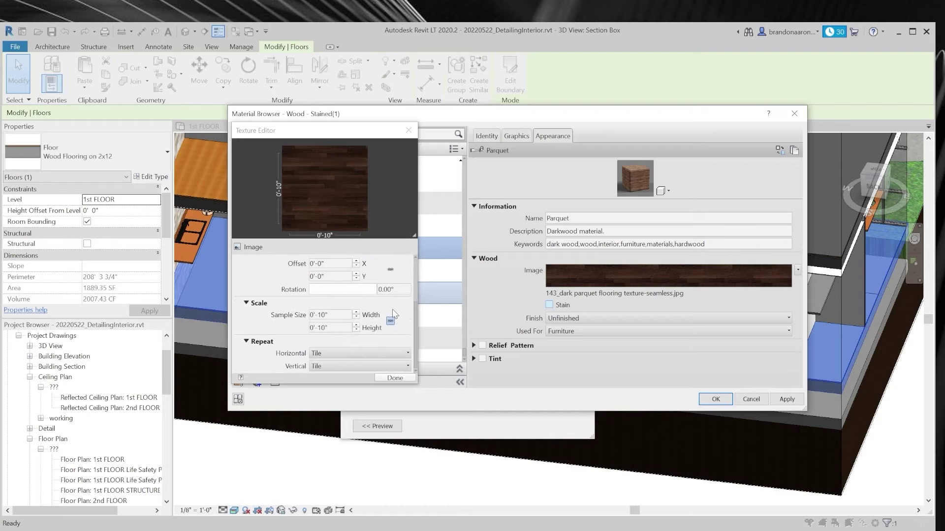
{"action": "left_click", "coordinate": [339, 315]}
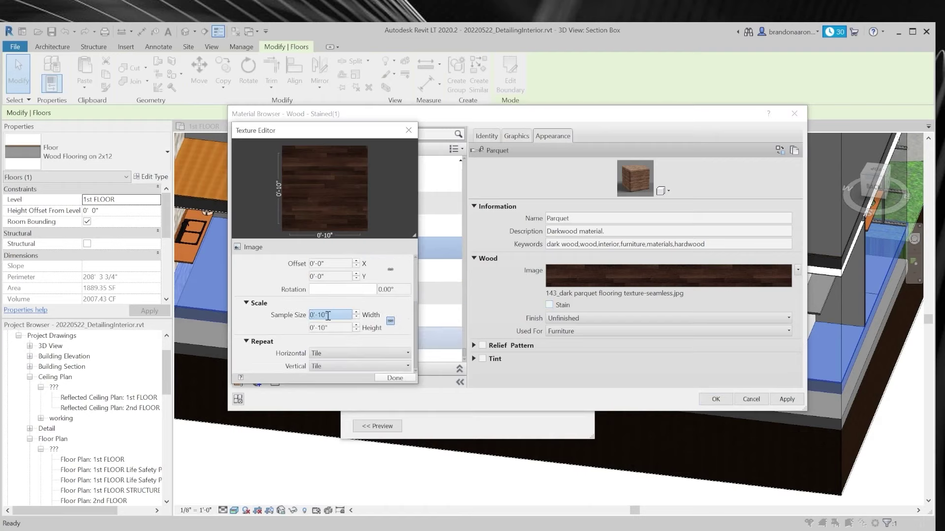
{"action": "left_click_drag", "start_coordinate": [347, 315], "coordinate": [310, 318]}
{"action": "type", "text": "3'"}
{"action": "key", "text": "Tab"}
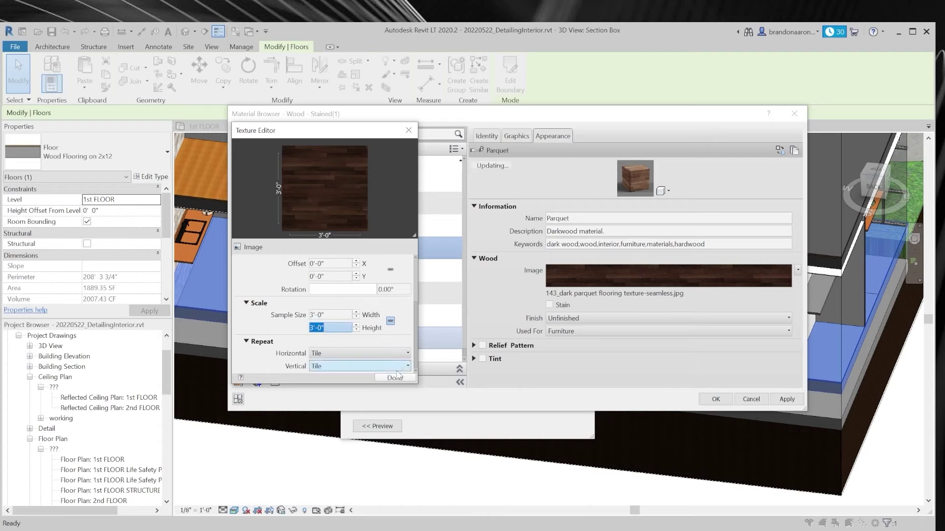
{"action": "left_click", "coordinate": [394, 378]}
Apply Wood - Parquet to the Finish 1 layer of the Wood Flooring on 2x12 floor type and inspect the bedroom floor in 3D.
{"action": "left_click", "coordinate": [715, 399]}
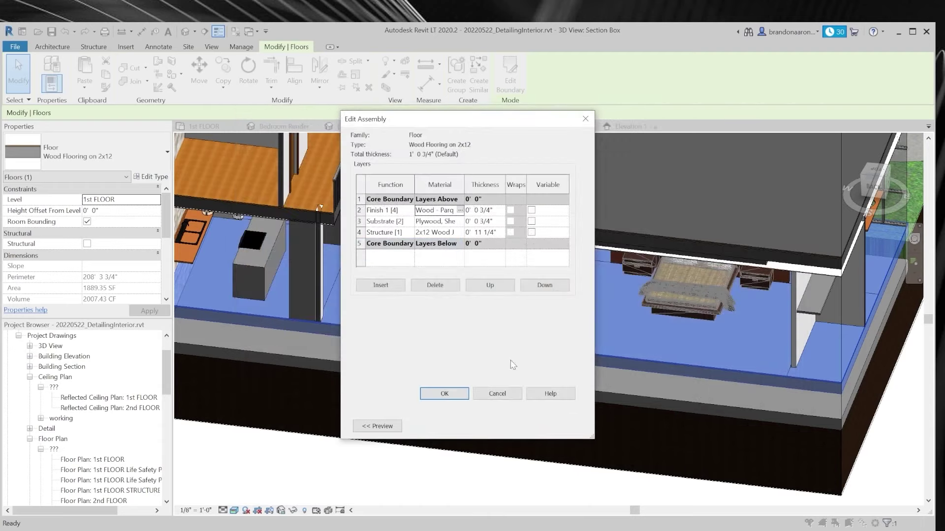
{"action": "left_click", "coordinate": [444, 393]}
{"action": "left_click", "coordinate": [451, 425]}
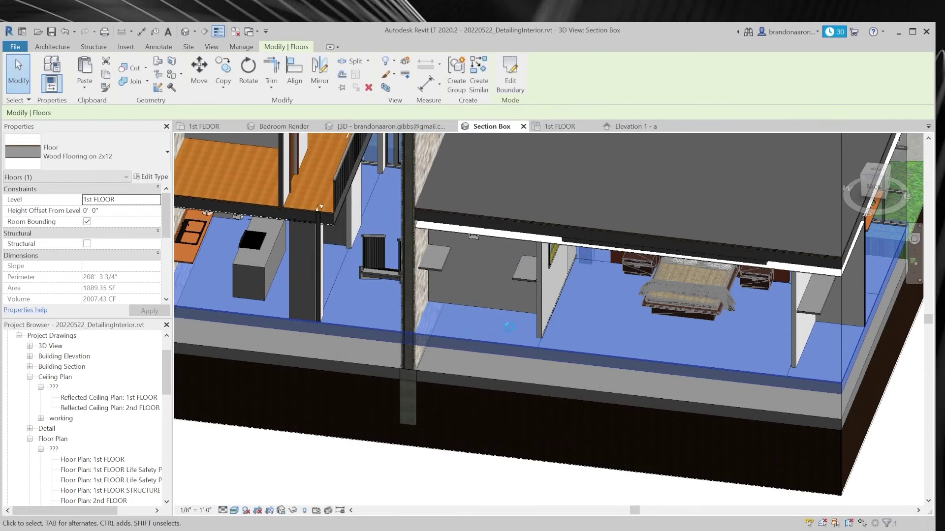
{"action": "scroll", "coordinate": [497, 238], "scroll_direction": "down", "scroll_amount": 3}
{"action": "left_click", "coordinate": [780, 340]}
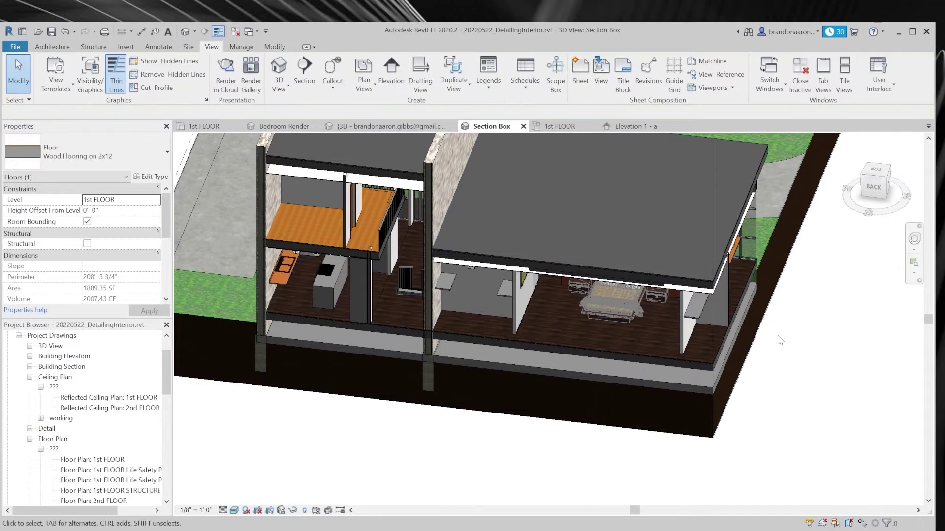
{"action": "scroll", "coordinate": [512, 294], "scroll_direction": "up", "scroll_amount": 6}
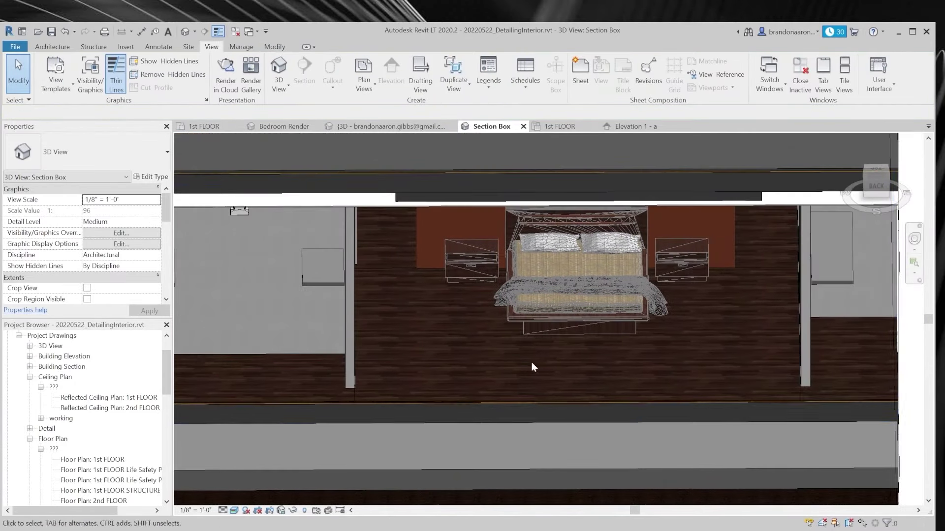
{"action": "middle_click_drag", "start_coordinate": [533, 367], "coordinate": [346, 144], "text": "shift"}
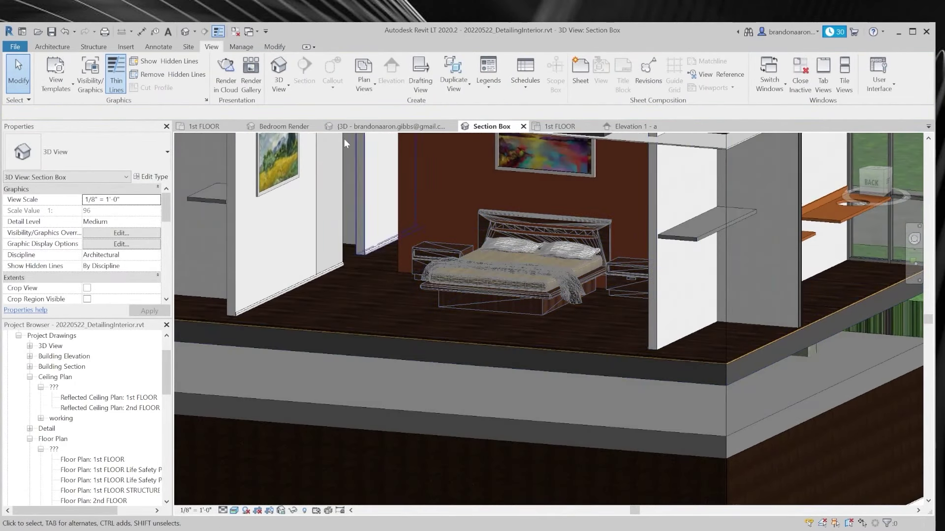
Open the Bedroom Render view and set its rendering lighting scheme to Interior: Sun and Artificial.
{"action": "left_click", "coordinate": [284, 127]}
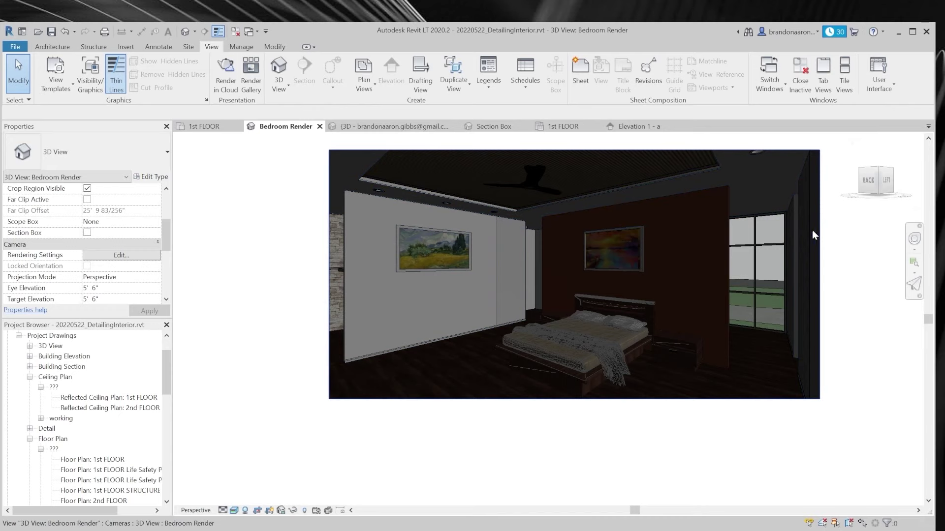
{"action": "left_click", "coordinate": [121, 255]}
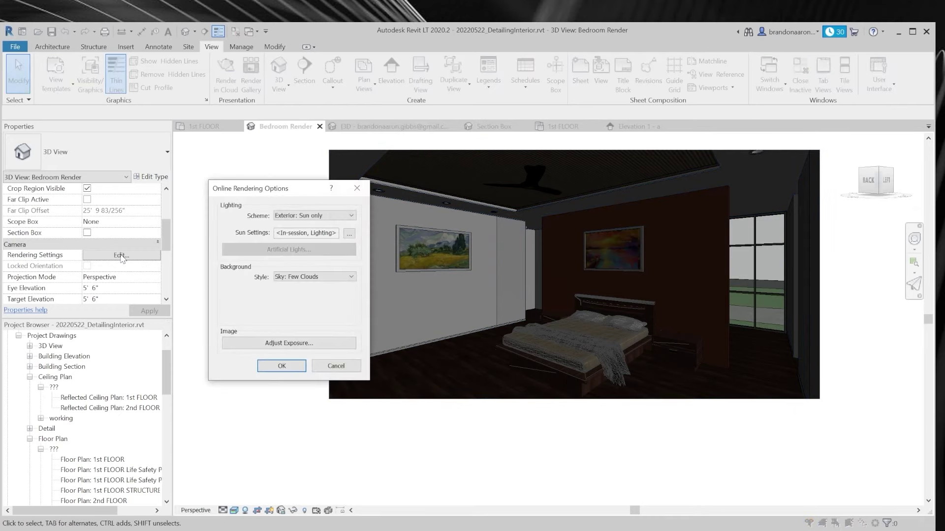
{"action": "left_click", "coordinate": [303, 219]}
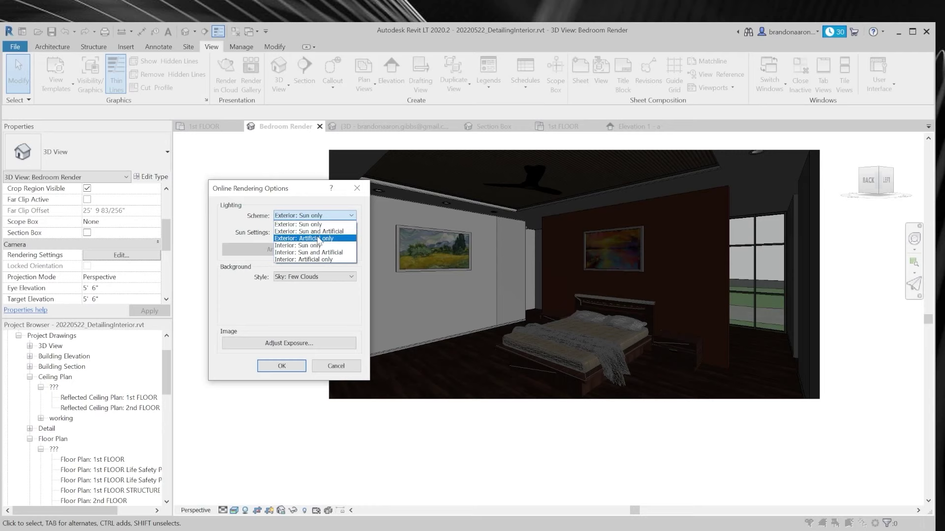
{"action": "left_click", "coordinate": [328, 252]}
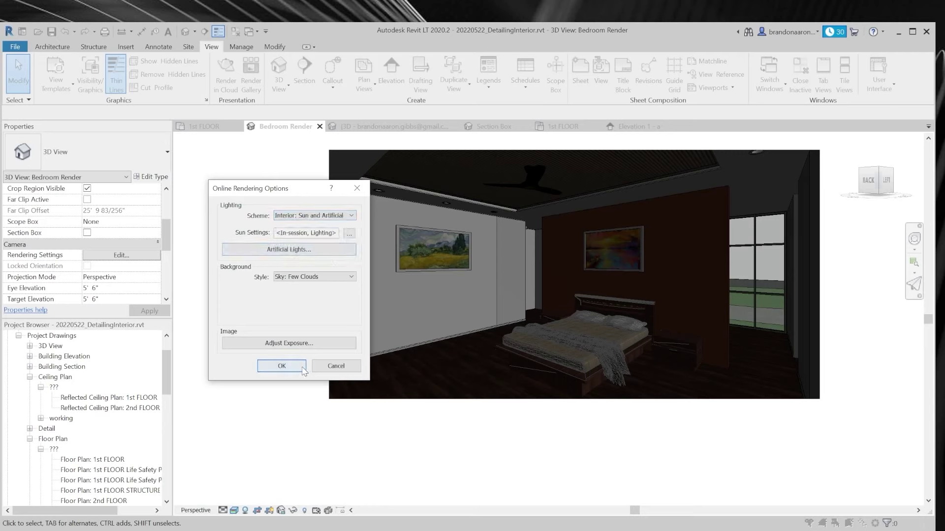
{"action": "left_click", "coordinate": [281, 367]}
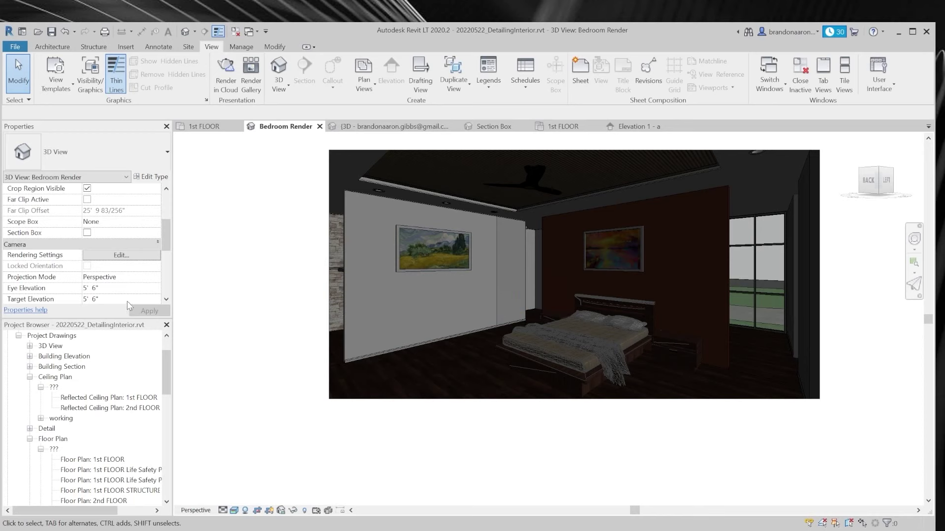
Review the list of artificial lights in the Bedroom Render view's rendering settings.
{"action": "left_click", "coordinate": [118, 255]}
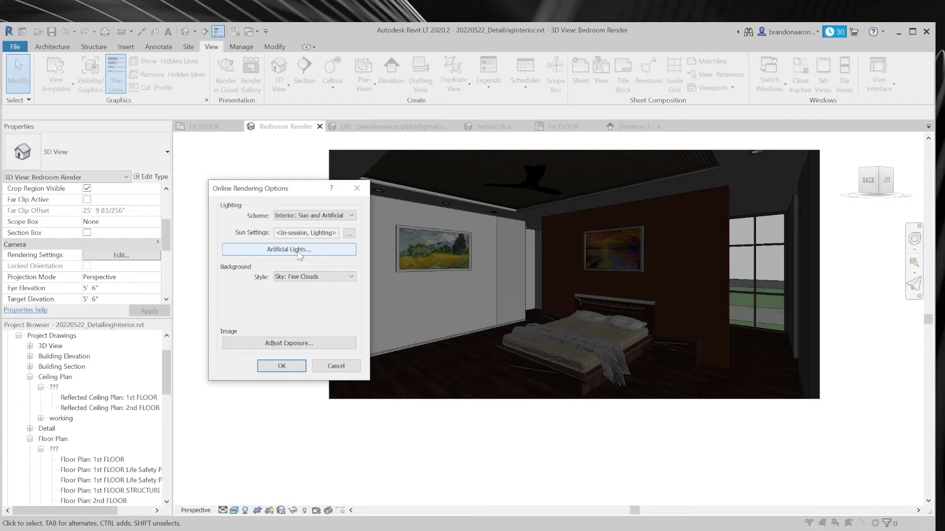
{"action": "left_click", "coordinate": [324, 250]}
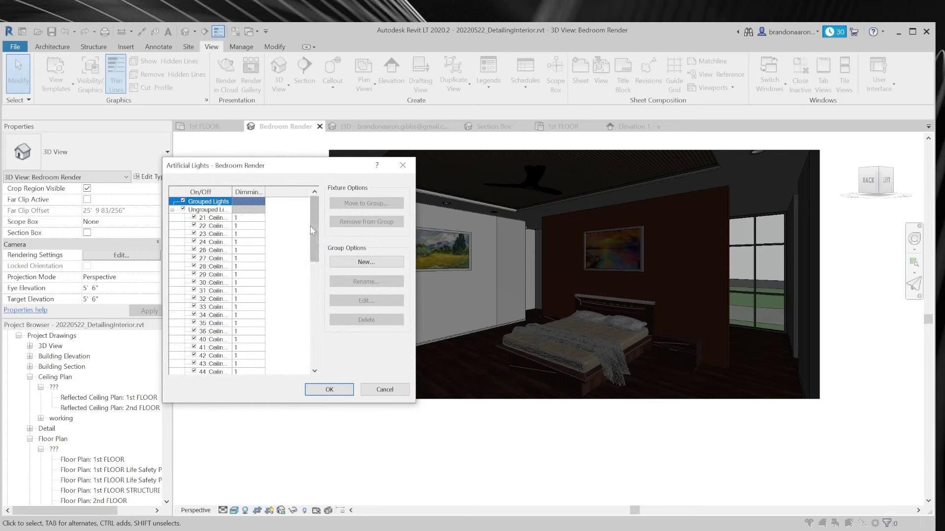
{"action": "mouse_move", "coordinate": [313, 227]}
{"action": "left_mouse_down"}
{"action": "mouse_move", "coordinate": [323, 338]}
{"action": "mouse_move", "coordinate": [327, 228]}
{"action": "left_mouse_up"}
{"action": "left_click", "coordinate": [329, 389]}
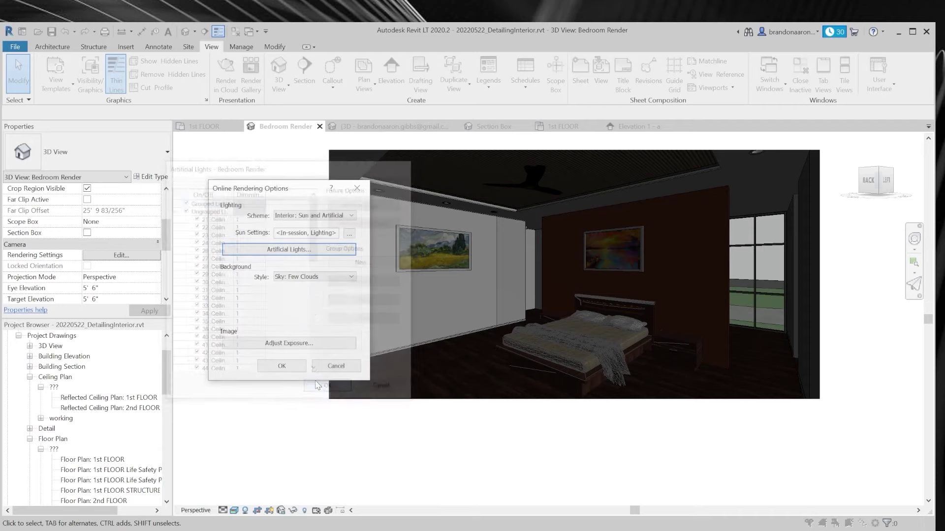
Compare the Sunlight from Top Right and Sunlight from Top Left sun presets in the view, leaving Sunlight from Top Left applied.
{"action": "left_click", "coordinate": [350, 234]}
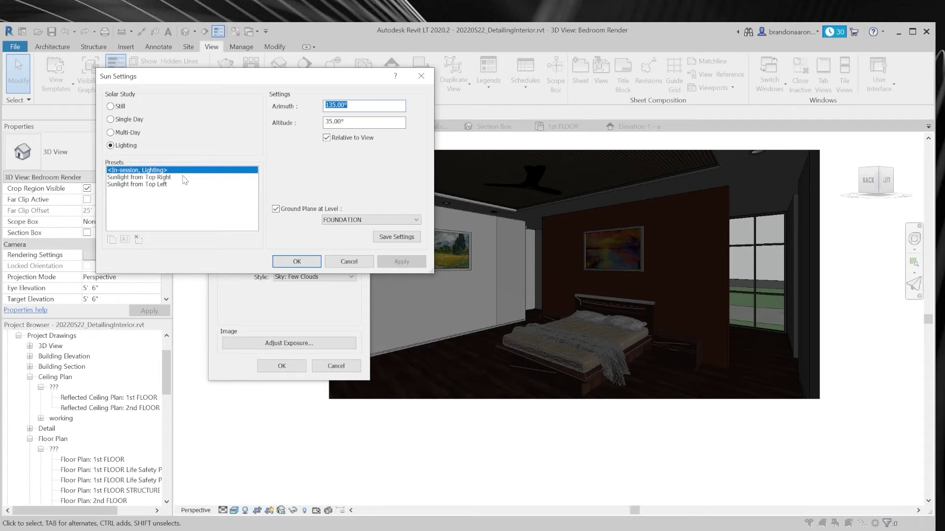
{"action": "left_click", "coordinate": [148, 177]}
{"action": "left_click", "coordinate": [389, 263]}
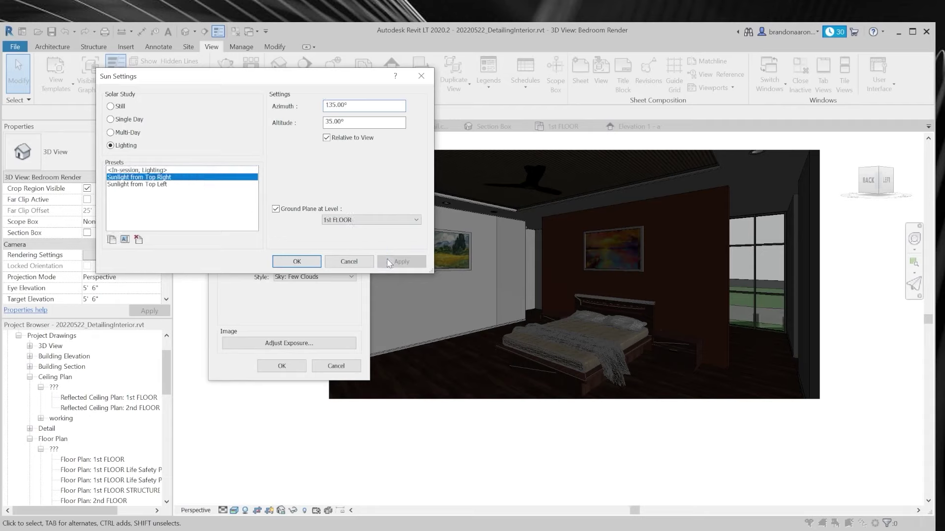
{"action": "left_click", "coordinate": [221, 185]}
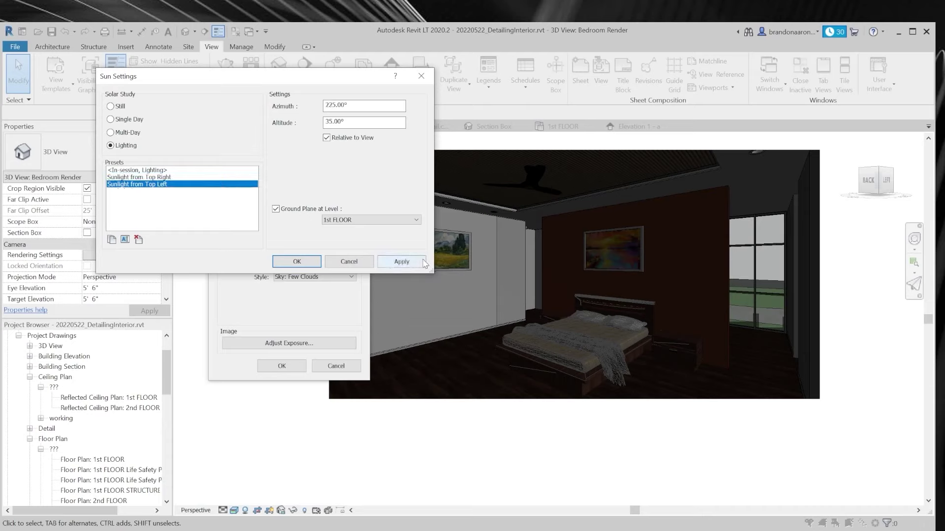
{"action": "left_click", "coordinate": [385, 262]}
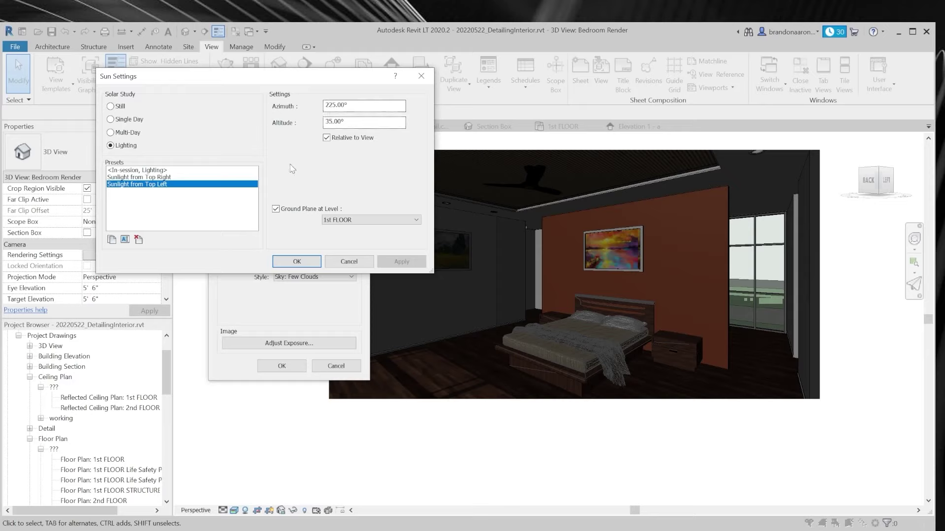
{"action": "left_click", "coordinate": [208, 177]}
{"action": "left_click", "coordinate": [404, 262]}
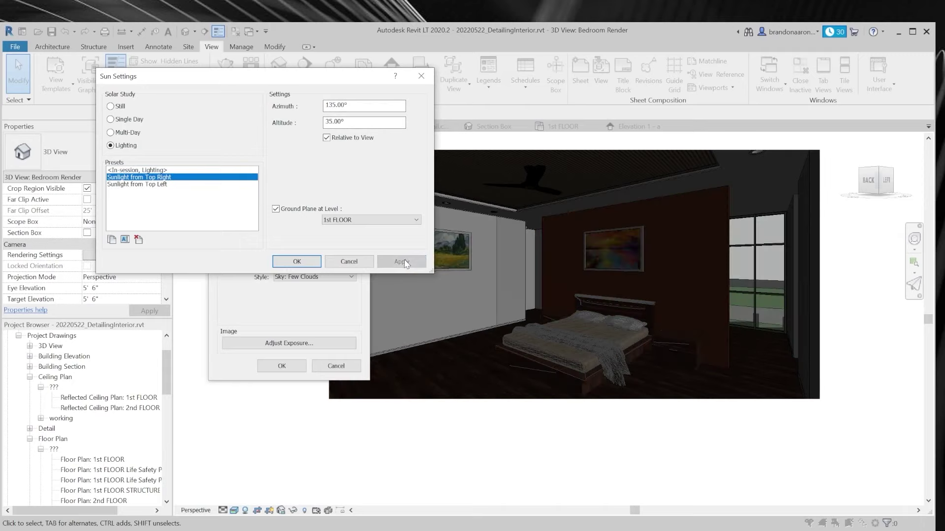
{"action": "left_click", "coordinate": [198, 185]}
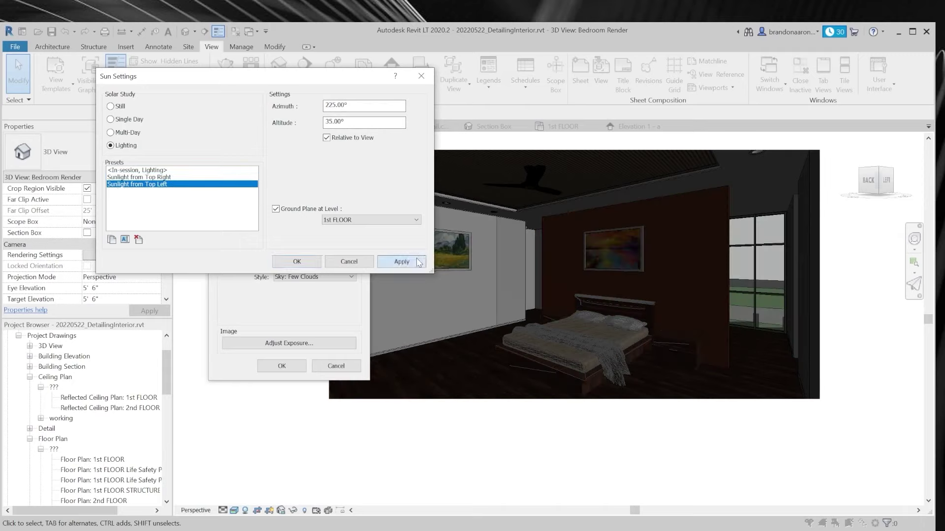
{"action": "left_click", "coordinate": [418, 263]}
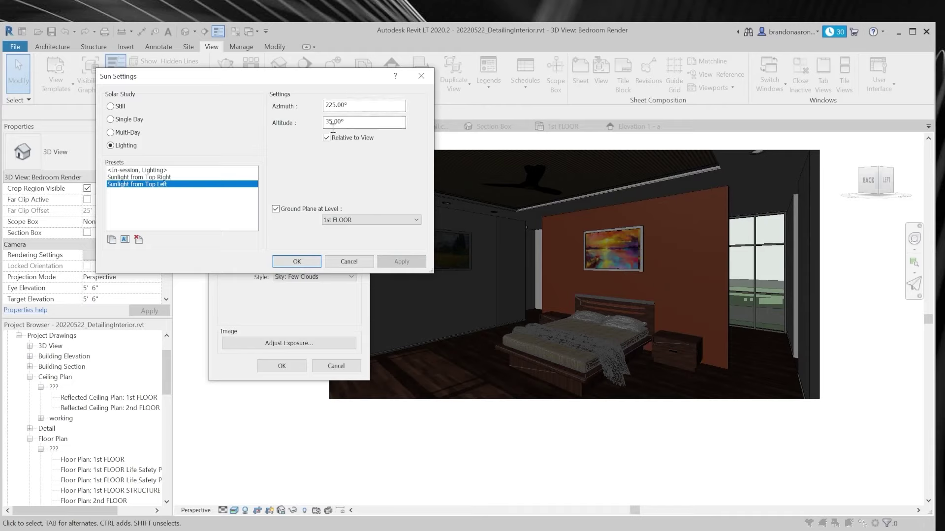
Try a sun altitude of 65° for the Sunlight from Top Left preset, and set the altitude back to 35°.
{"action": "left_click_drag", "start_coordinate": [330, 122], "coordinate": [325, 123]}
{"action": "type", "text": "6"}
{"action": "left_click", "coordinate": [401, 263]}
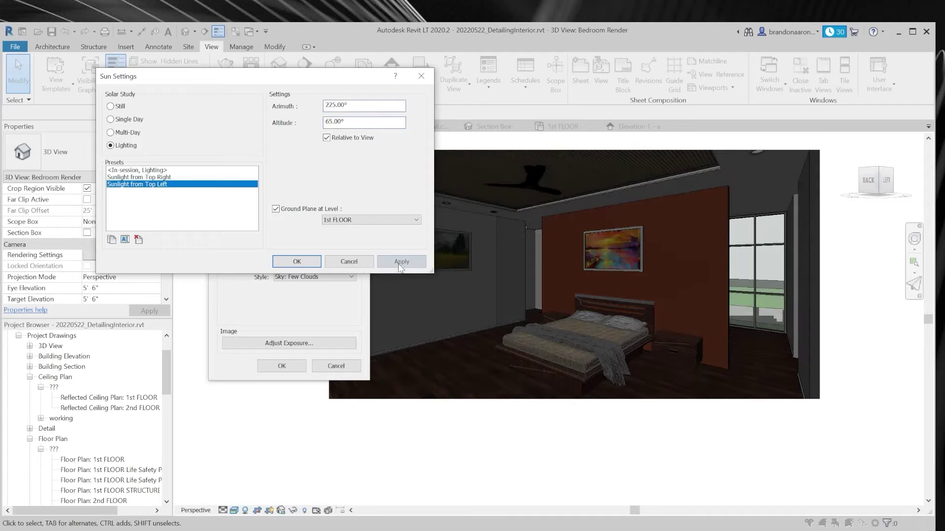
{"action": "left_click_drag", "start_coordinate": [329, 123], "coordinate": [325, 122]}
{"action": "type", "text": "3"}
{"action": "left_click", "coordinate": [327, 137]}
{"action": "left_click", "coordinate": [370, 105]}
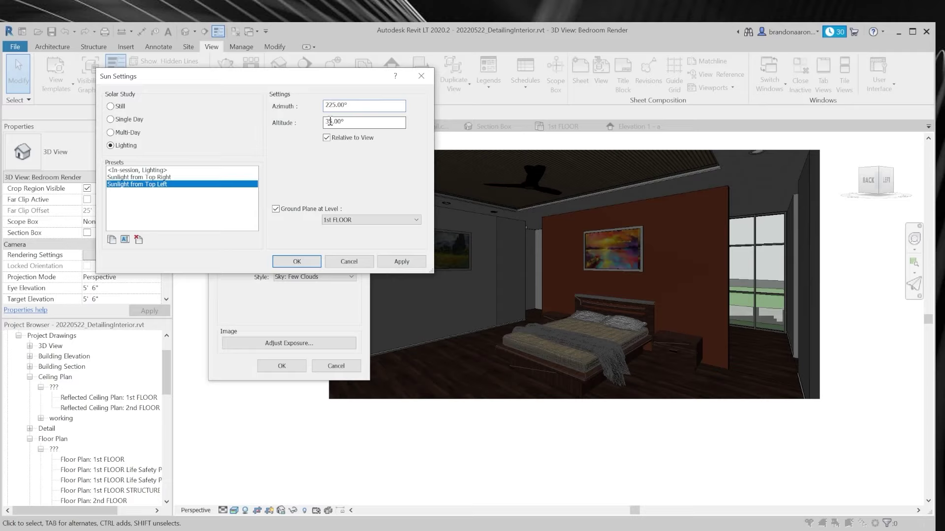
Set the altitude of the Sunlight from Top Left preset to 15° and accept the sun and rendering settings.
{"action": "left_click", "coordinate": [330, 122]}
{"action": "key", "text": "BackSpace"}
{"action": "type", "text": "1"}
{"action": "left_click", "coordinate": [396, 262]}
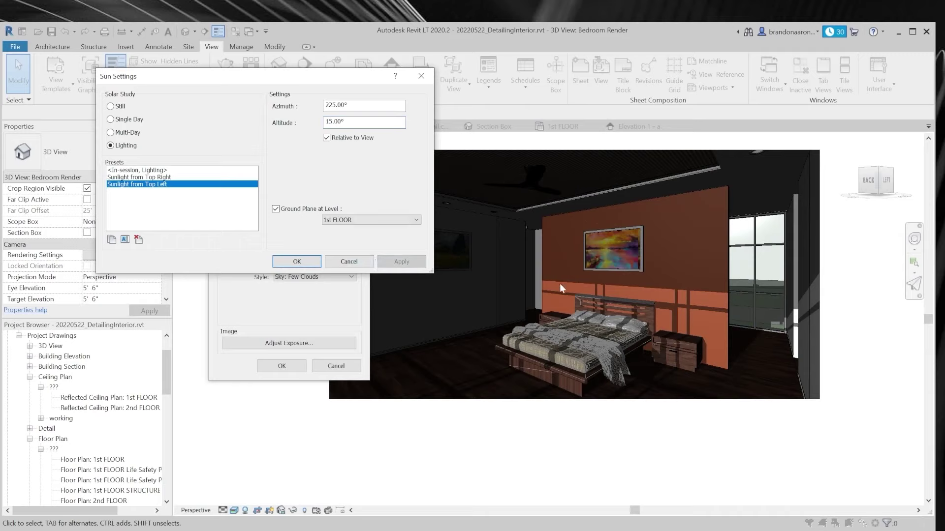
{"action": "left_click", "coordinate": [306, 263]}
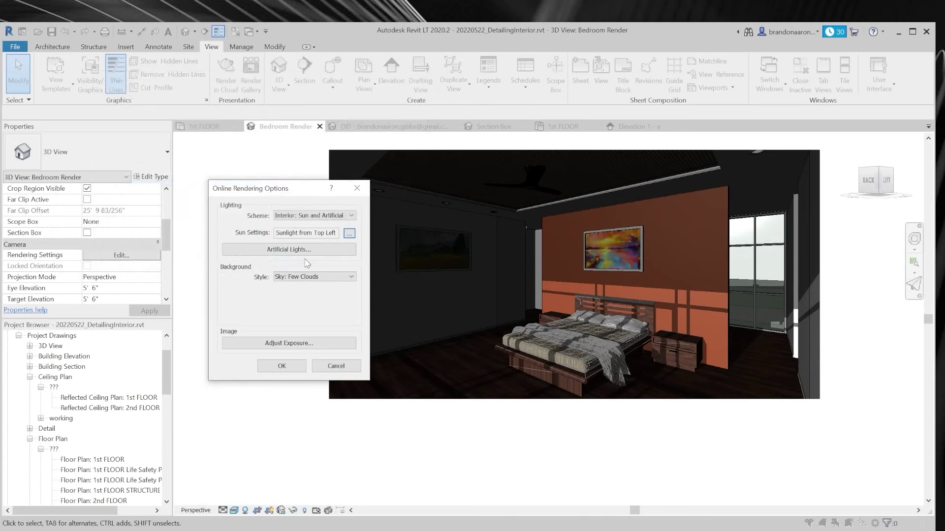
{"action": "left_click", "coordinate": [301, 365]}
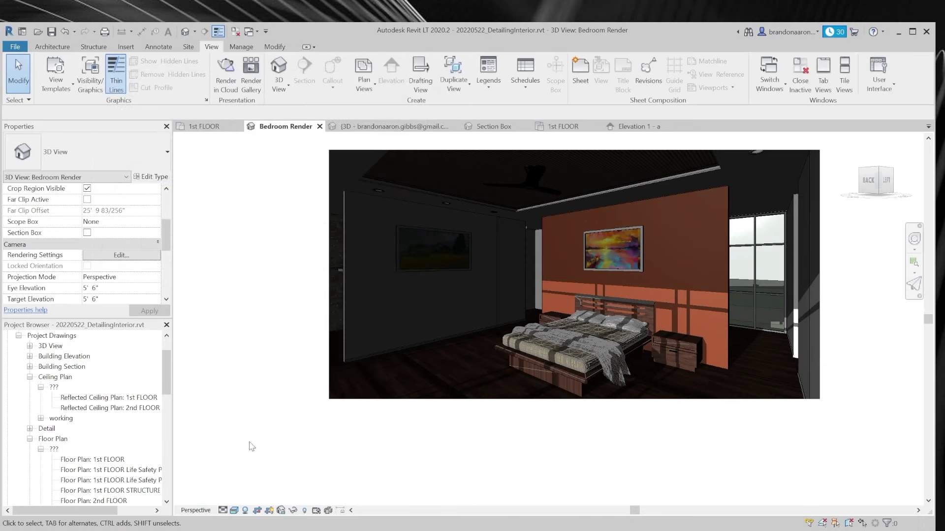
Review the exposure control values in the Bedroom Render view's online rendering options.
{"action": "left_click", "coordinate": [233, 512]}
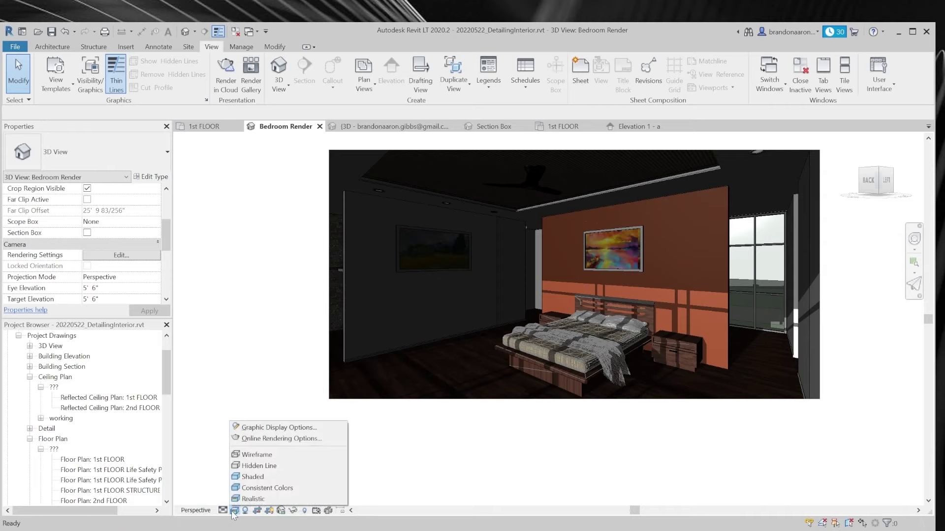
{"action": "left_click", "coordinate": [290, 439]}
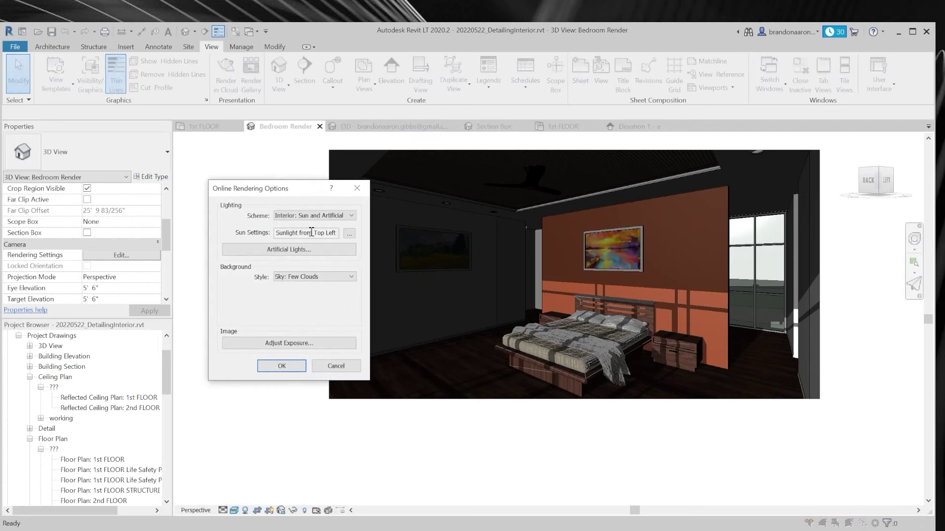
{"action": "left_click", "coordinate": [325, 351]}
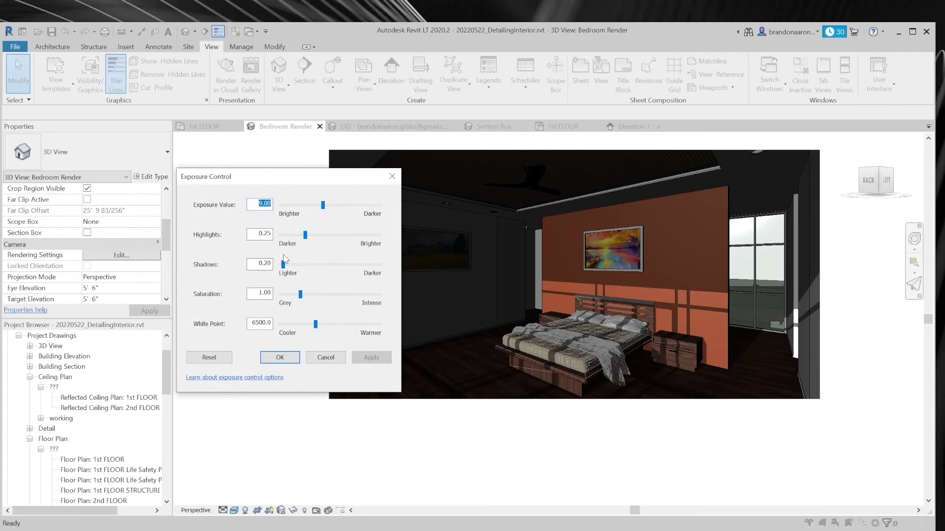
{"action": "key", "text": "Escape"}
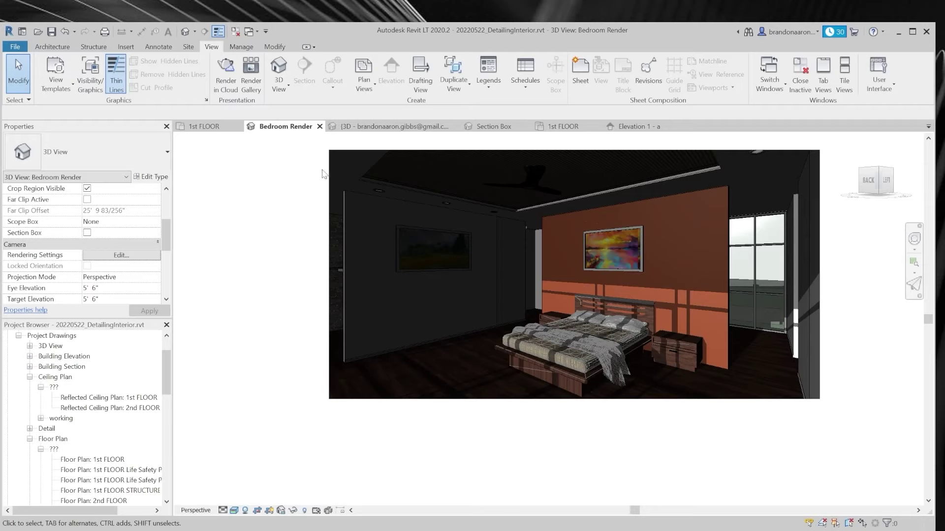
Set the sun intensity to 13 and the ambient light to 24 in the Bedroom Render view's graphic display lighting settings.
{"action": "left_click", "coordinate": [235, 510]}
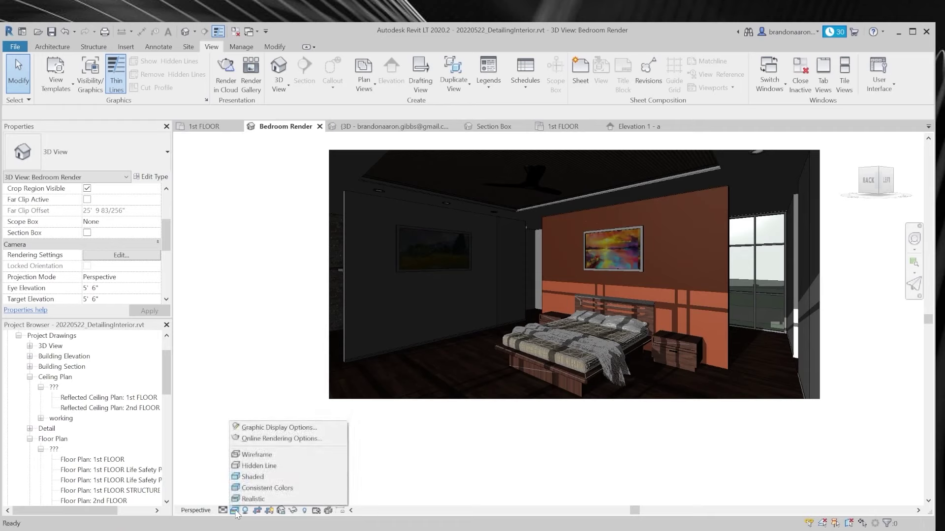
{"action": "left_click", "coordinate": [276, 428]}
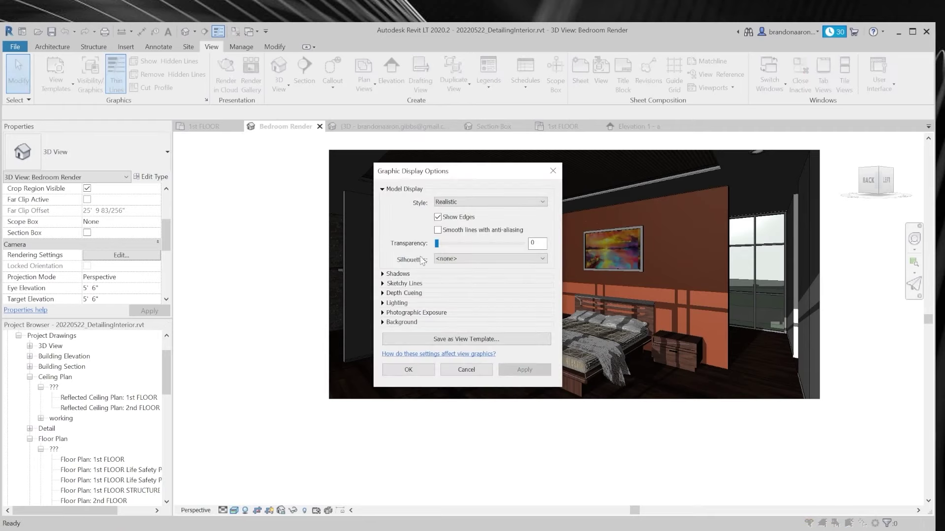
{"action": "left_click", "coordinate": [383, 303]}
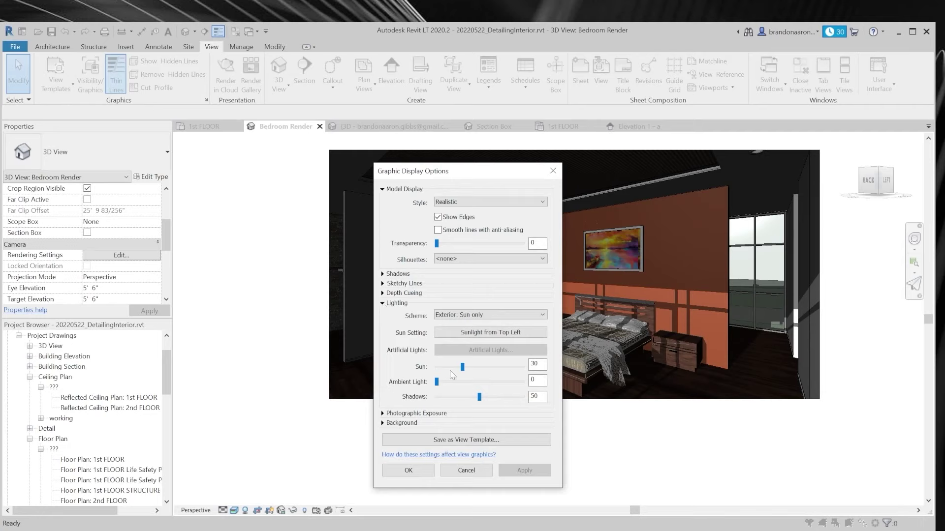
{"action": "mouse_move", "coordinate": [462, 367]}
{"action": "left_mouse_down"}
{"action": "mouse_move", "coordinate": [448, 369]}
{"action": "mouse_move", "coordinate": [457, 382]}
{"action": "left_mouse_up"}
{"action": "left_click", "coordinate": [524, 471]}
{"action": "left_click", "coordinate": [524, 471]}
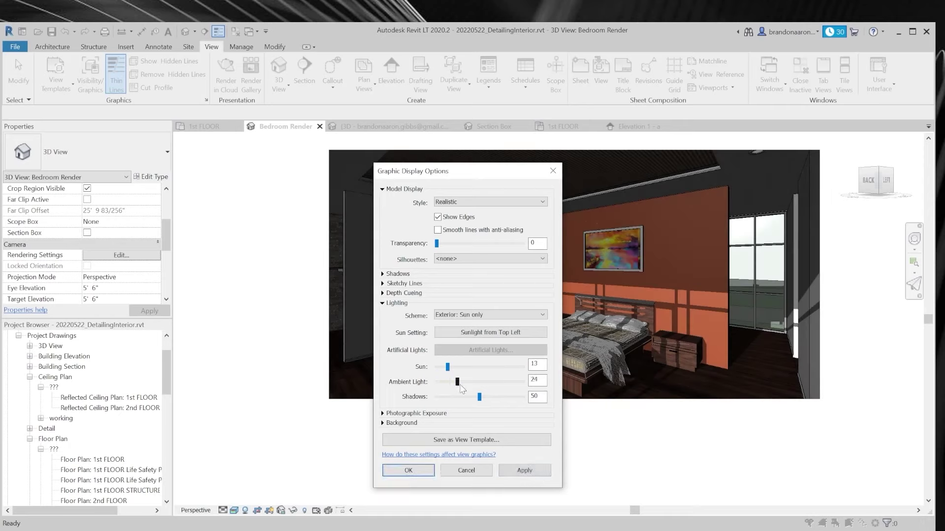
{"action": "left_click", "coordinate": [525, 471]}
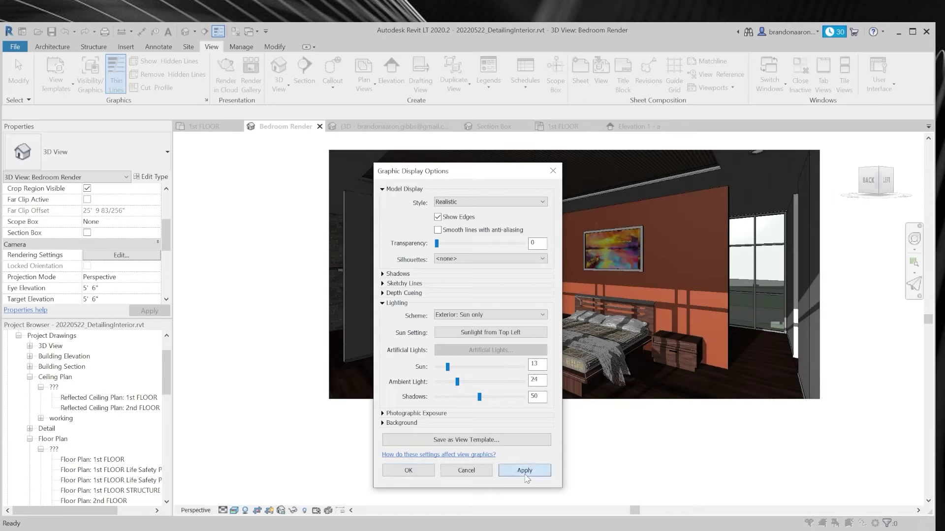
{"action": "left_click", "coordinate": [408, 471]}
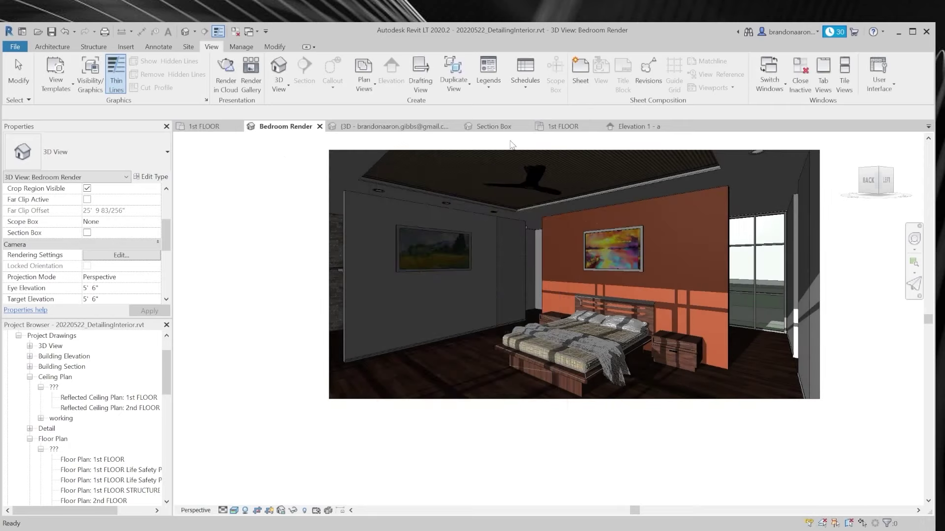
Render the Bedroom Render view in the cloud as a still image at Standard quality, Medium (1 Mega Pixel) size and Advanced exposure.
{"action": "left_click", "coordinate": [228, 79]}
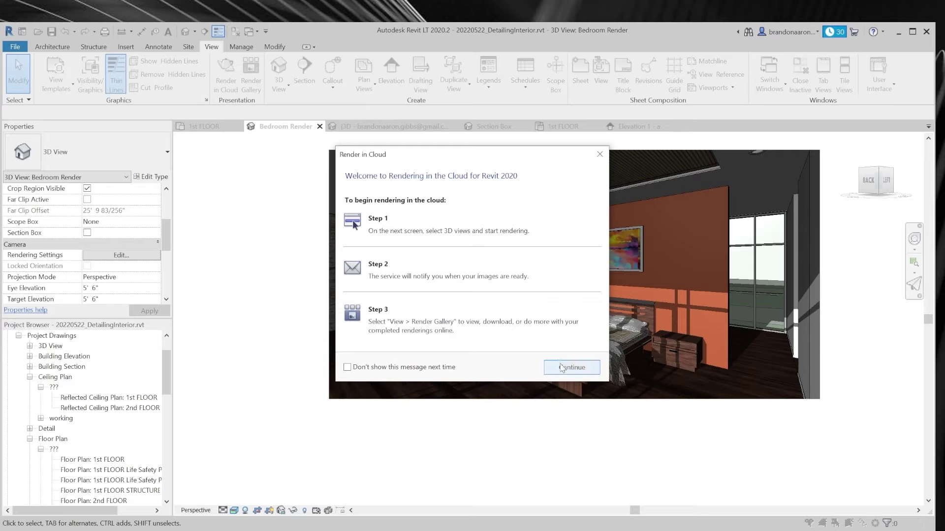
{"action": "left_click", "coordinate": [562, 370]}
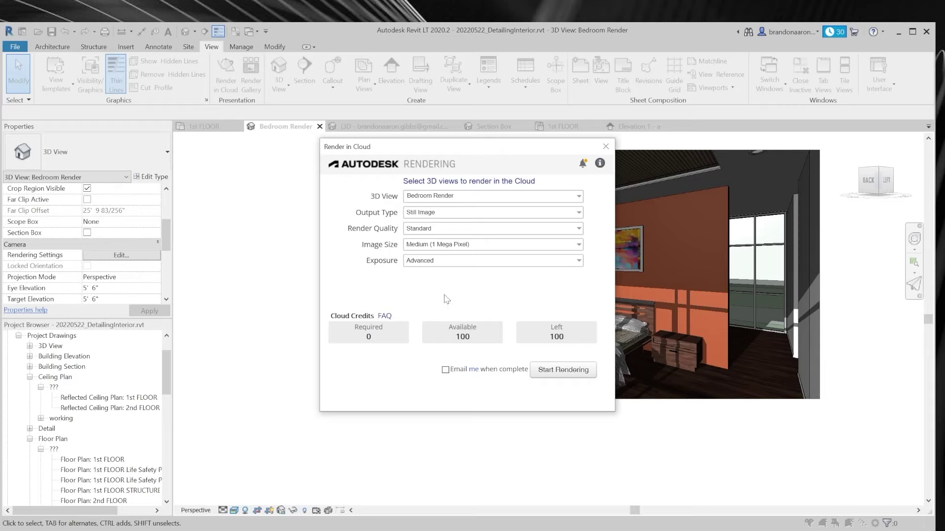
{"action": "left_click", "coordinate": [560, 375]}
{"action": "left_click", "coordinate": [559, 376]}
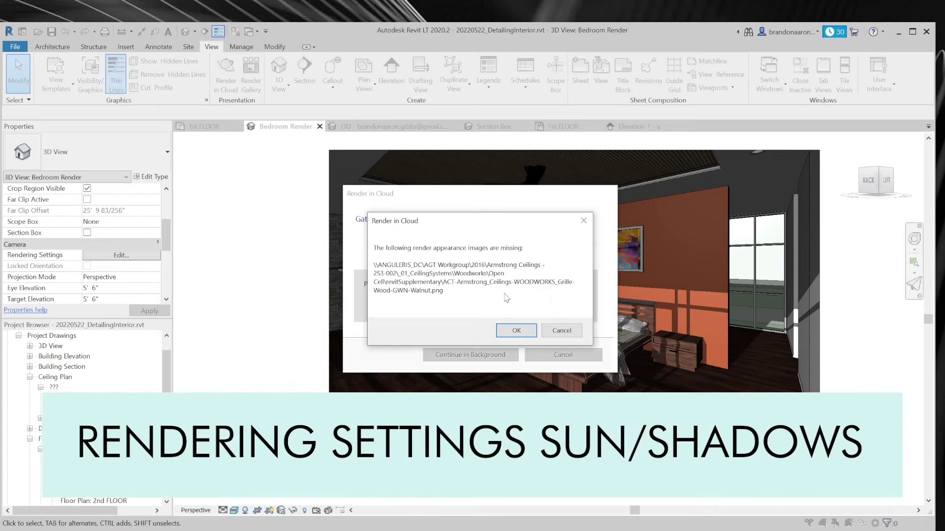
{"action": "left_click", "coordinate": [516, 329]}
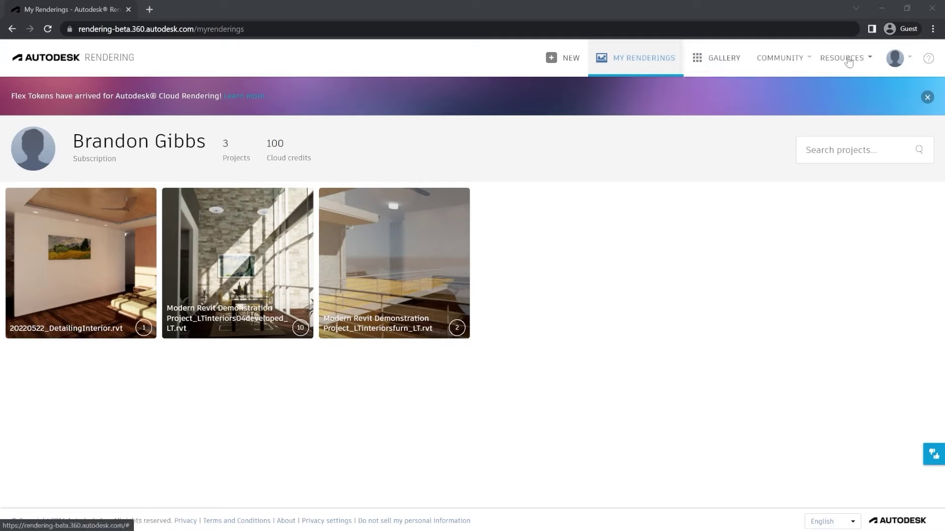
Open the 20220522_DetailingInterior.rvt project in the Autodesk Rendering website and view the bedroom rendering.
{"action": "mouse_move", "coordinate": [43, 228]}
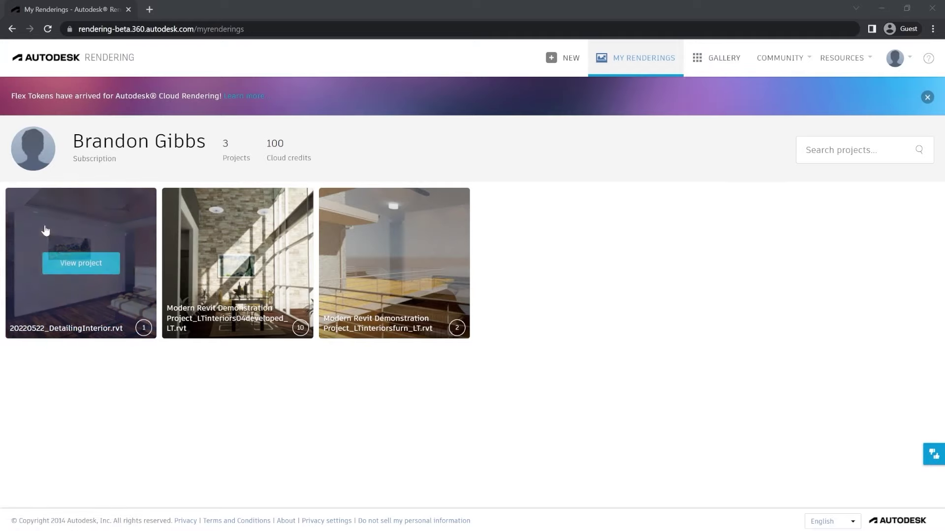
{"action": "left_click", "coordinate": [91, 268]}
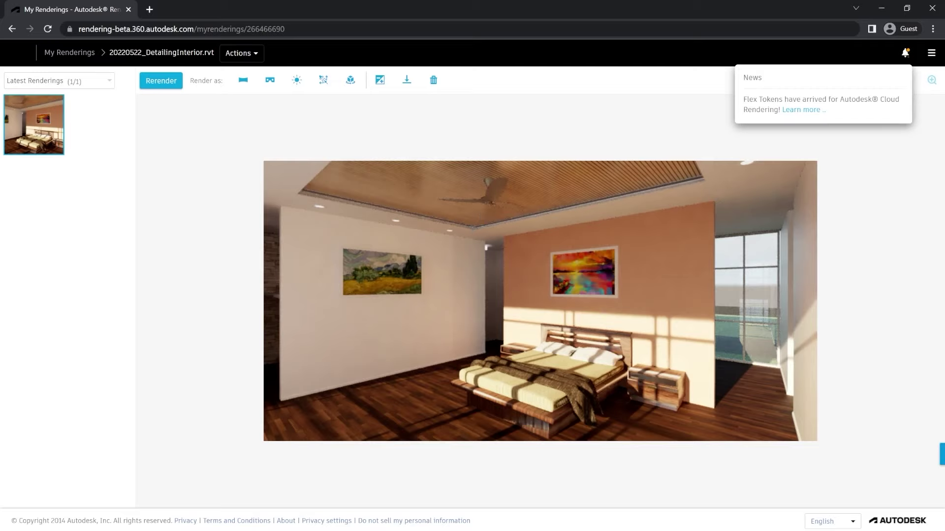
{"action": "left_click", "coordinate": [909, 56]}
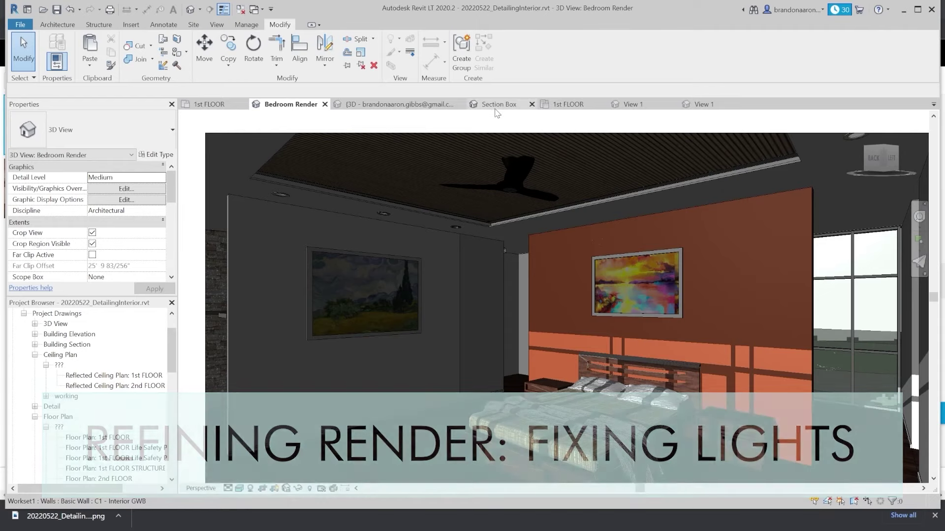
Switch to Revit's Section Box view, inspect the recessed ceiling light strips, and open the 9'-5" strip's family for editing.
{"action": "left_click", "coordinate": [499, 104]}
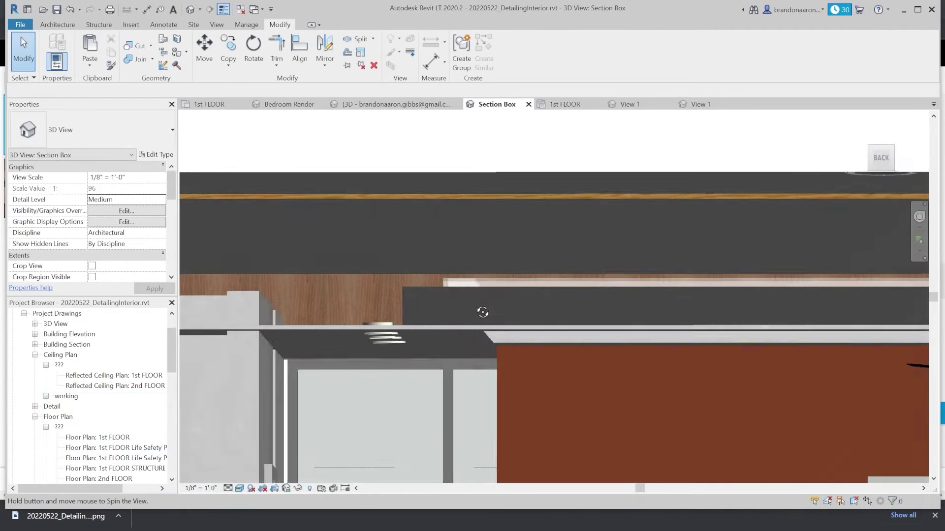
{"action": "scroll", "coordinate": [426, 283], "scroll_direction": "up", "scroll_amount": 2}
{"action": "left_click", "coordinate": [427, 284]}
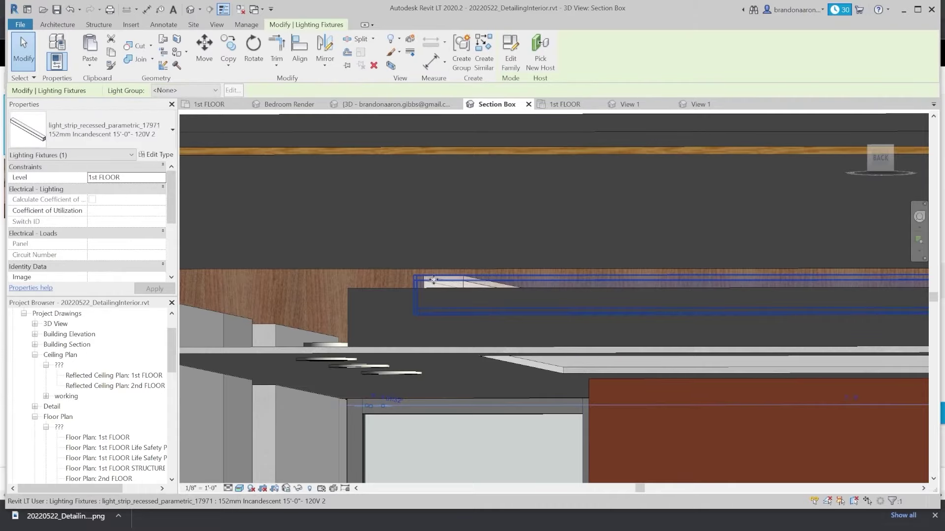
{"action": "scroll", "coordinate": [432, 266], "scroll_direction": "up", "scroll_amount": 2}
{"action": "middle_click_drag", "start_coordinate": [432, 260], "coordinate": [477, 255], "text": "shift"}
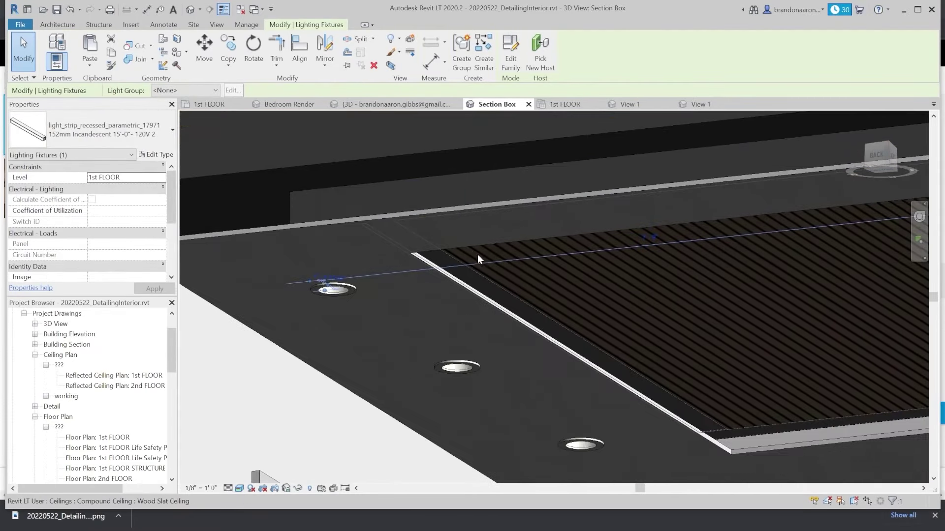
{"action": "left_click", "coordinate": [500, 291]}
{"action": "middle_click_drag", "start_coordinate": [500, 291], "coordinate": [579, 349], "text": "shift"}
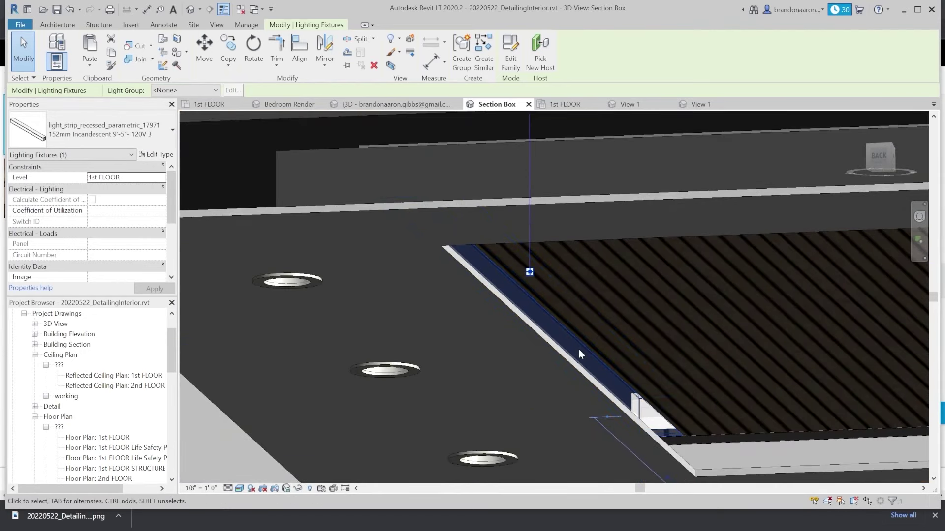
{"action": "double_click", "coordinate": [580, 347]}
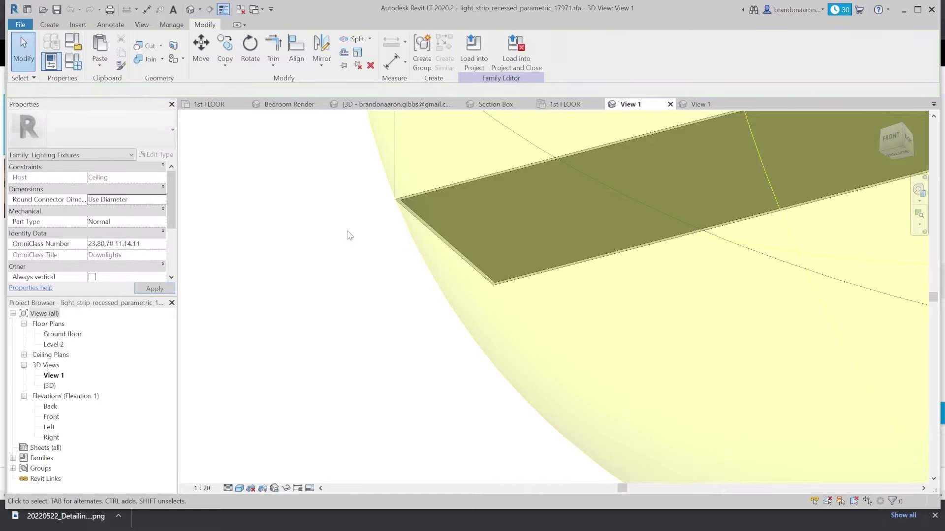
Examine the light strip family's housing, bottom extrusion and opening cut in 3D and in the Right elevation.
{"action": "scroll", "coordinate": [400, 208], "scroll_direction": "down", "scroll_amount": 5}
{"action": "middle_click_drag", "start_coordinate": [399, 207], "coordinate": [468, 172], "text": "shift"}
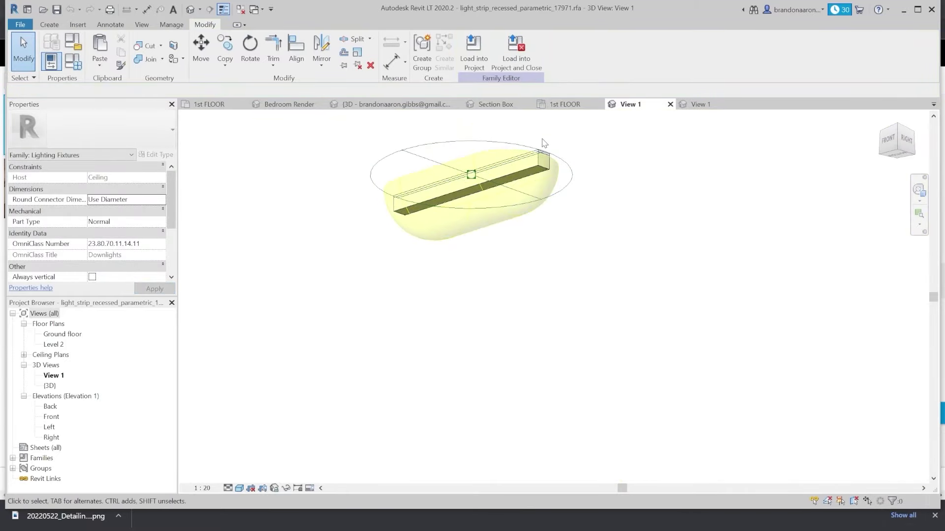
{"action": "scroll", "coordinate": [538, 194], "scroll_direction": "up", "scroll_amount": 5}
{"action": "middle_click_drag", "start_coordinate": [538, 195], "coordinate": [458, 246], "text": "shift"}
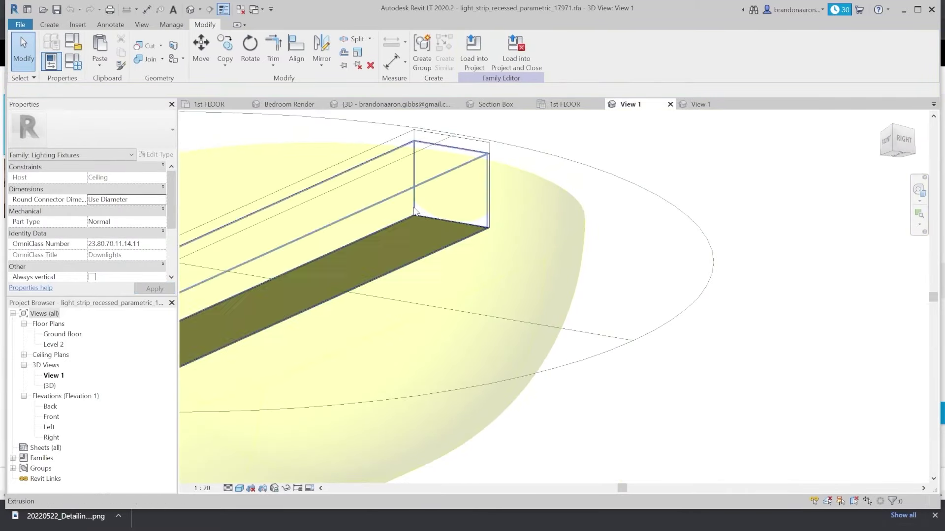
{"action": "scroll", "coordinate": [498, 258], "scroll_direction": "down", "scroll_amount": 3}
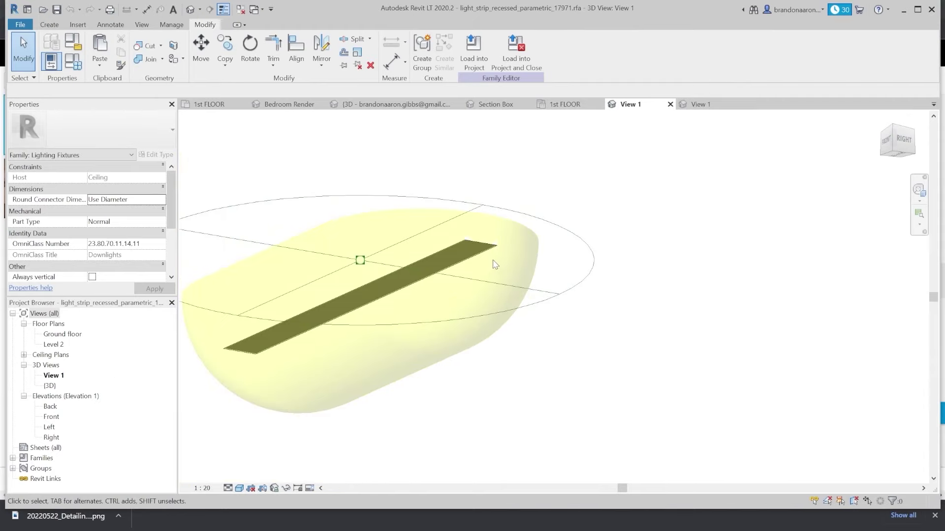
{"action": "double_click", "coordinate": [52, 437]}
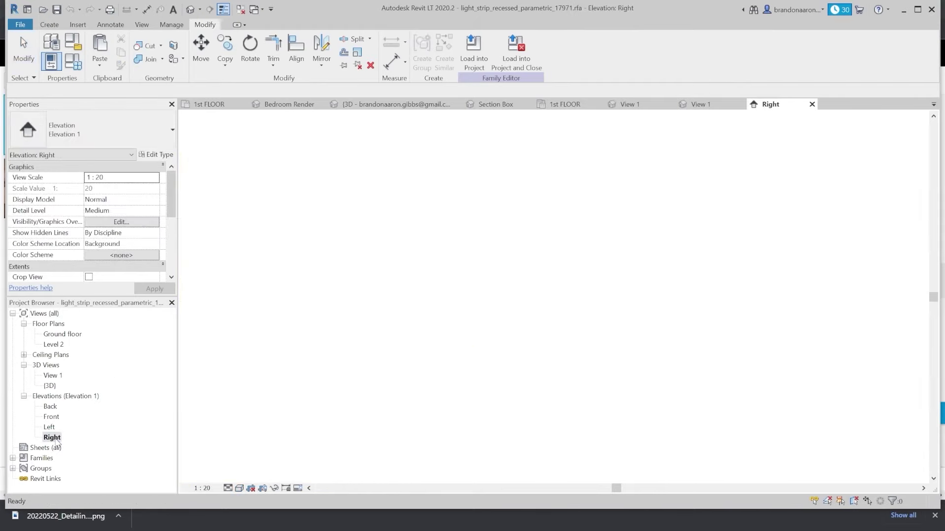
{"action": "scroll", "coordinate": [538, 275], "scroll_direction": "up", "scroll_amount": 6}
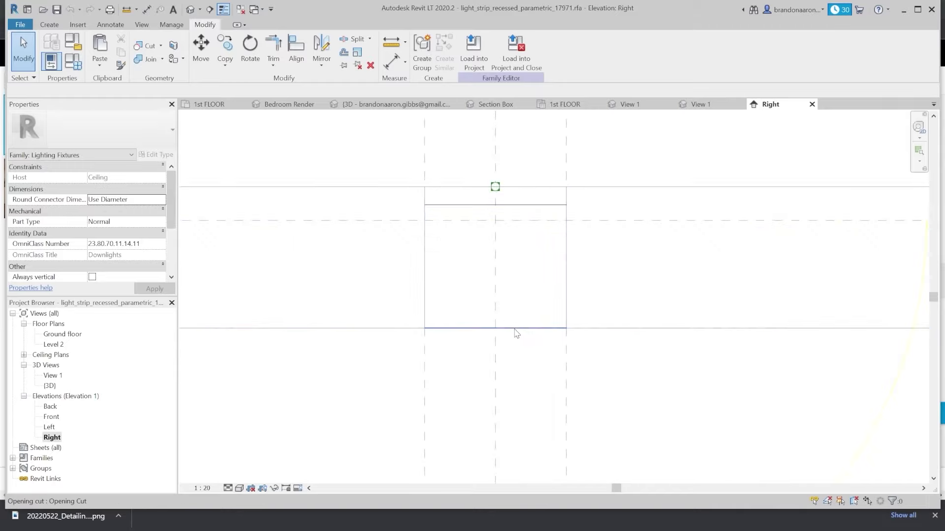
{"action": "double_click", "coordinate": [515, 329]}
{"action": "left_click", "coordinate": [528, 363]}
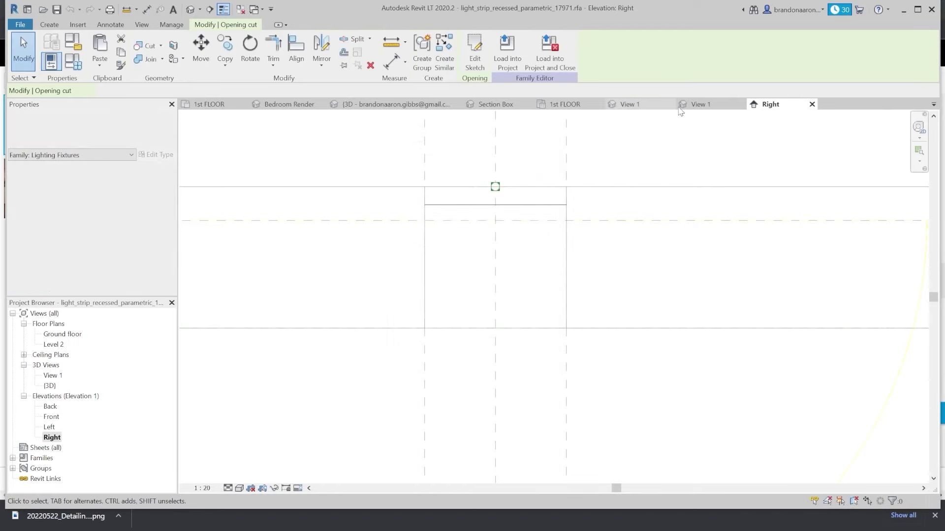
Close the Recessed Lamp - Round - LED family's 3D view and return to the light strip family's 3D view.
{"action": "left_click", "coordinate": [692, 106]}
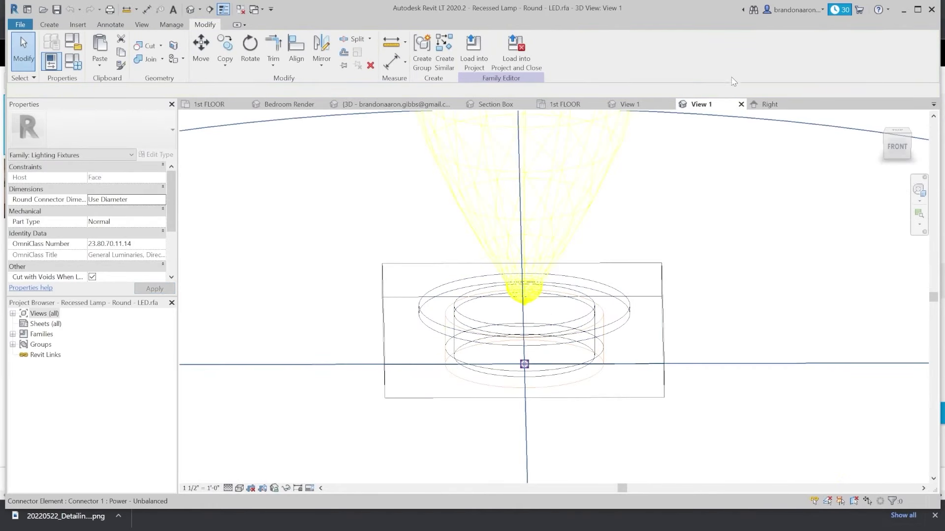
{"action": "left_click", "coordinate": [741, 105]}
{"action": "left_click", "coordinate": [629, 104]}
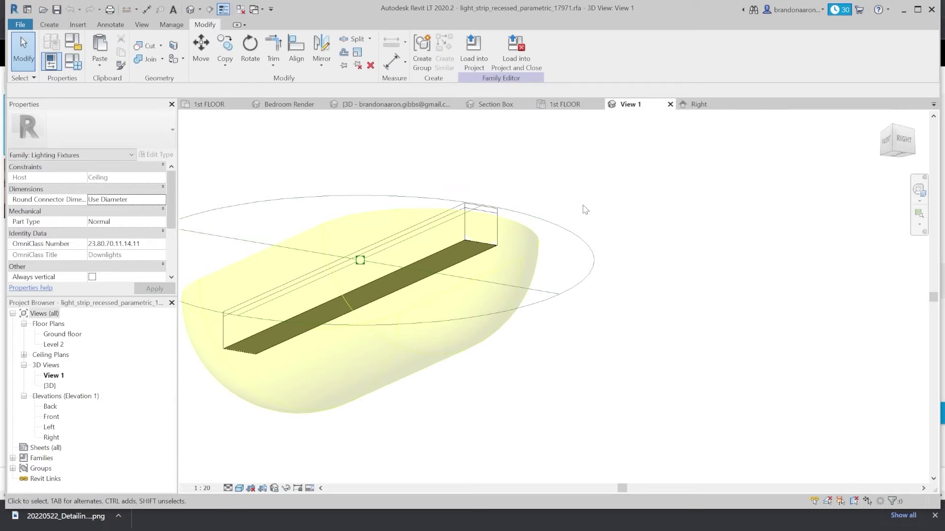
Delete the thin 5.0 deep extrusion covering the bottom of the light strip and load the edited family into the project.
{"action": "middle_click_drag", "start_coordinate": [451, 280], "coordinate": [493, 256], "text": "shift"}
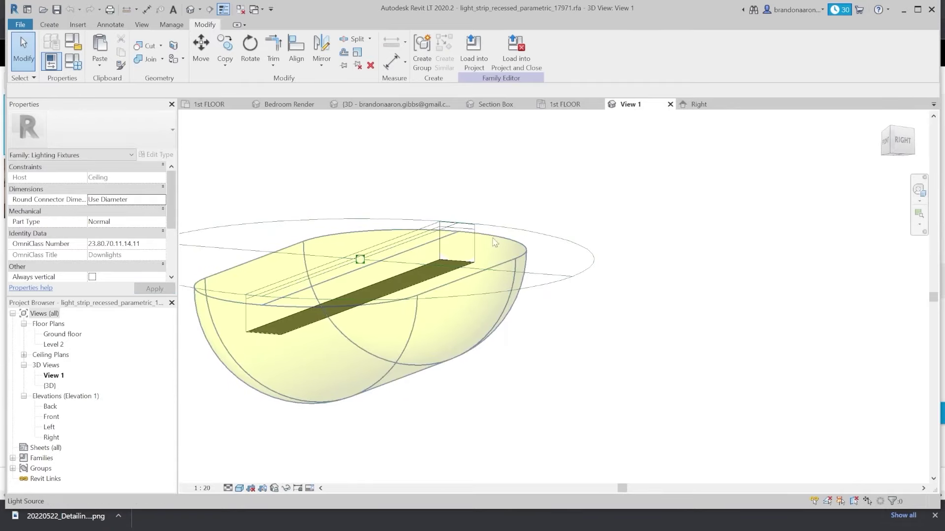
{"action": "scroll", "coordinate": [477, 260], "scroll_direction": "up", "scroll_amount": 3}
{"action": "scroll", "coordinate": [436, 271], "scroll_direction": "up", "scroll_amount": 3}
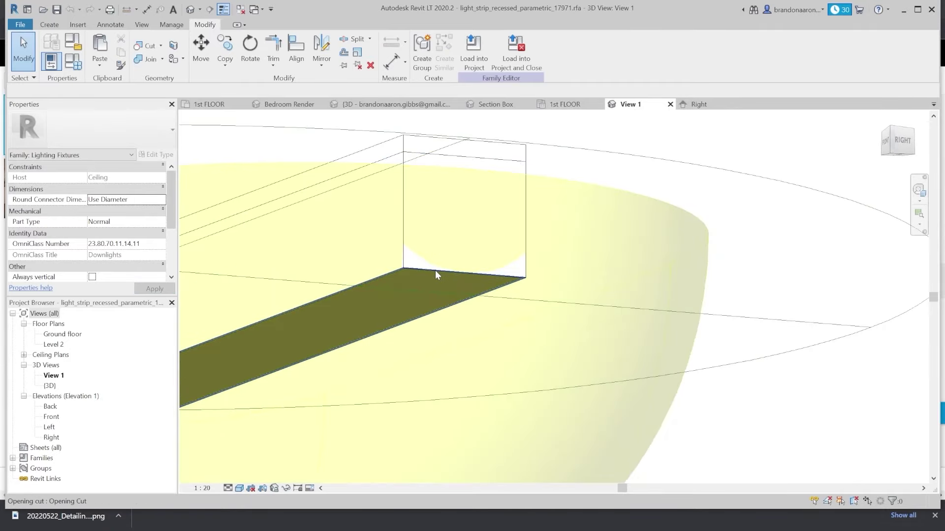
{"action": "left_click", "coordinate": [435, 270]}
{"action": "scroll", "coordinate": [433, 253], "scroll_direction": "down", "scroll_amount": 2}
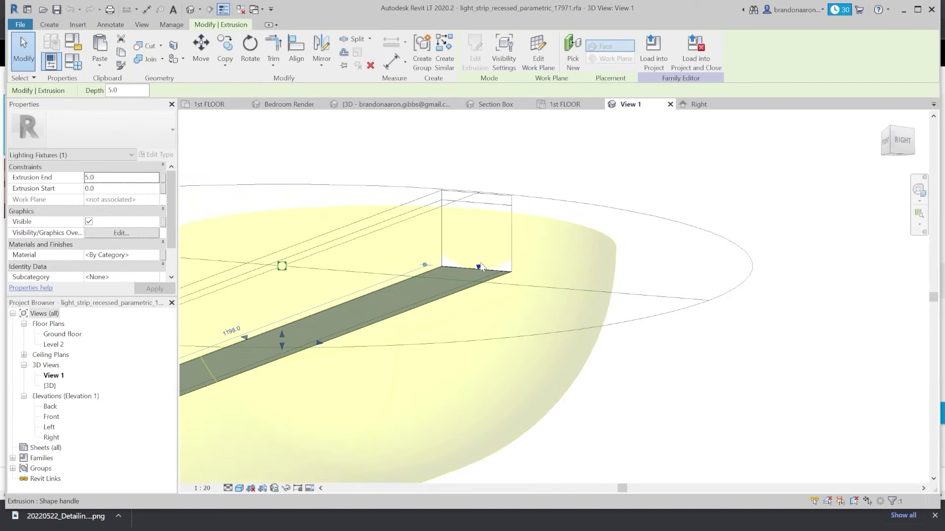
{"action": "key", "text": "Escape"}
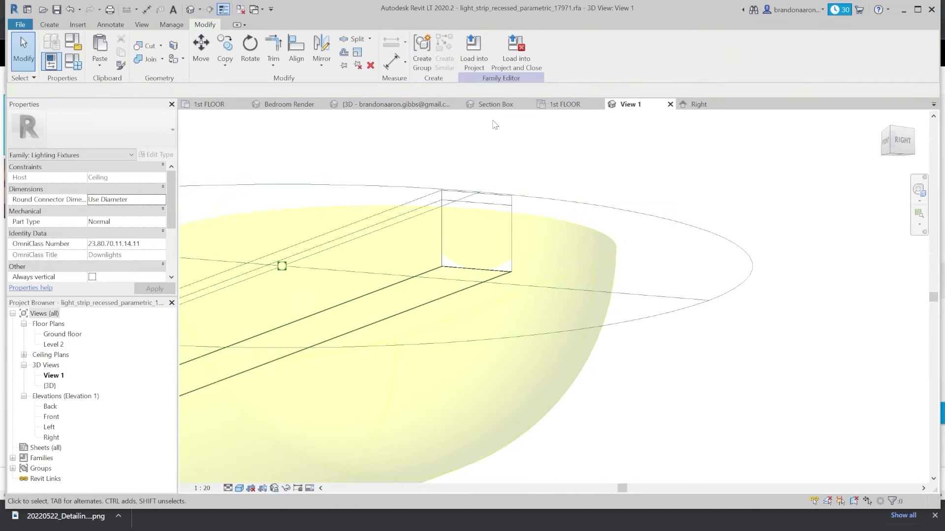
{"action": "left_click", "coordinate": [474, 66]}
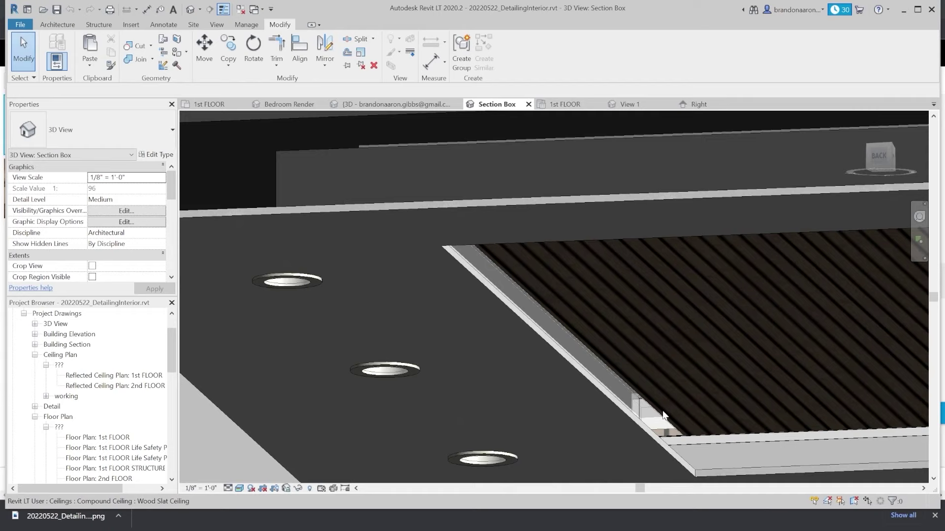
Examine the edited recessed light strips along the bedroom's raised ceiling edge in the section box view.
{"action": "scroll", "coordinate": [345, 211], "scroll_direction": "down", "scroll_amount": 2}
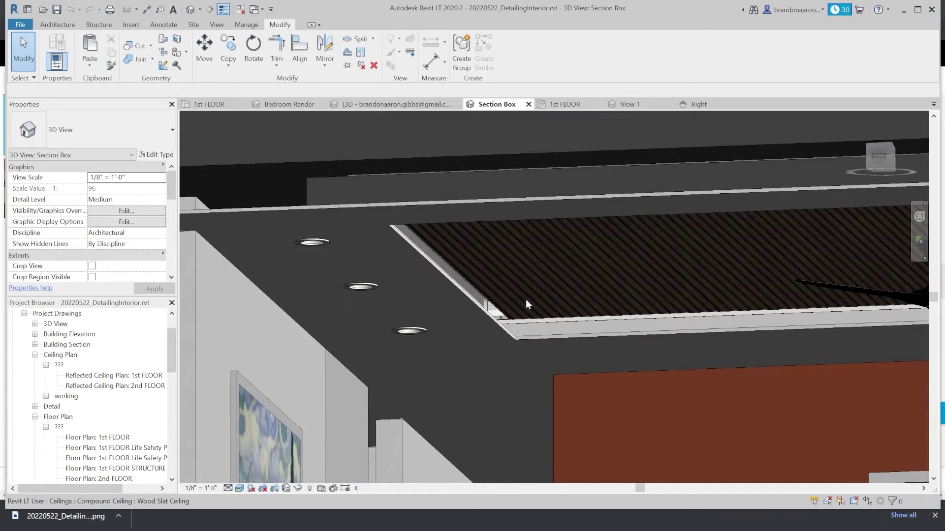
{"action": "scroll", "coordinate": [508, 218], "scroll_direction": "down", "scroll_amount": 2}
{"action": "scroll", "coordinate": [510, 219], "scroll_direction": "down", "scroll_amount": 2}
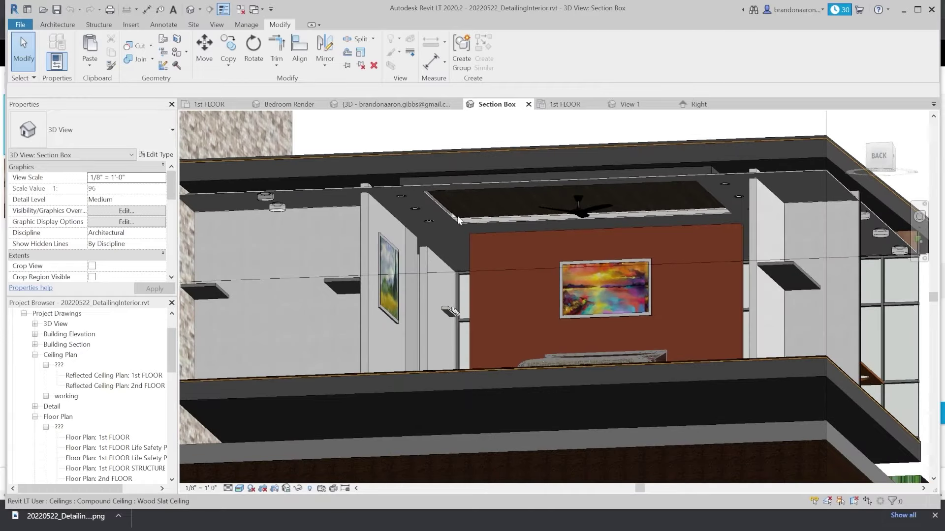
{"action": "scroll", "coordinate": [455, 227], "scroll_direction": "up", "scroll_amount": 5}
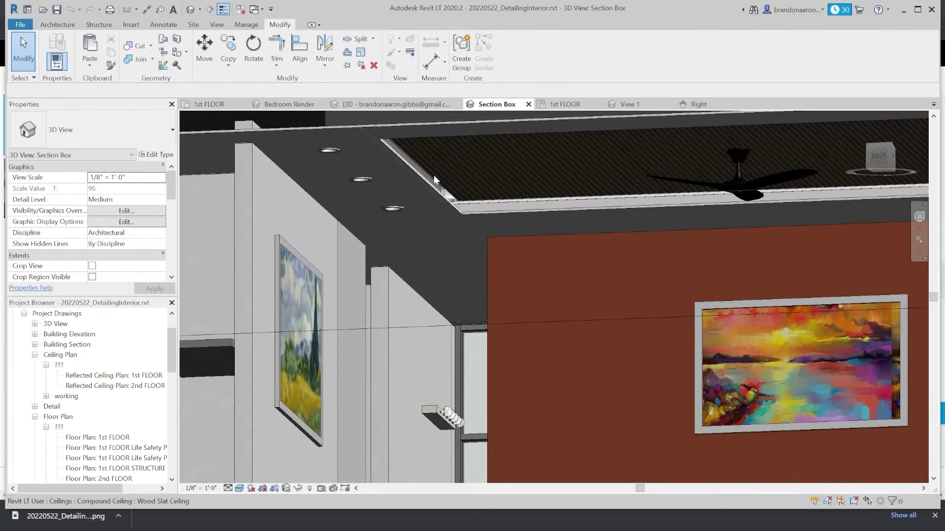
{"action": "scroll", "coordinate": [438, 178], "scroll_direction": "down", "scroll_amount": 3}
{"action": "scroll", "coordinate": [388, 155], "scroll_direction": "up", "scroll_amount": 2}
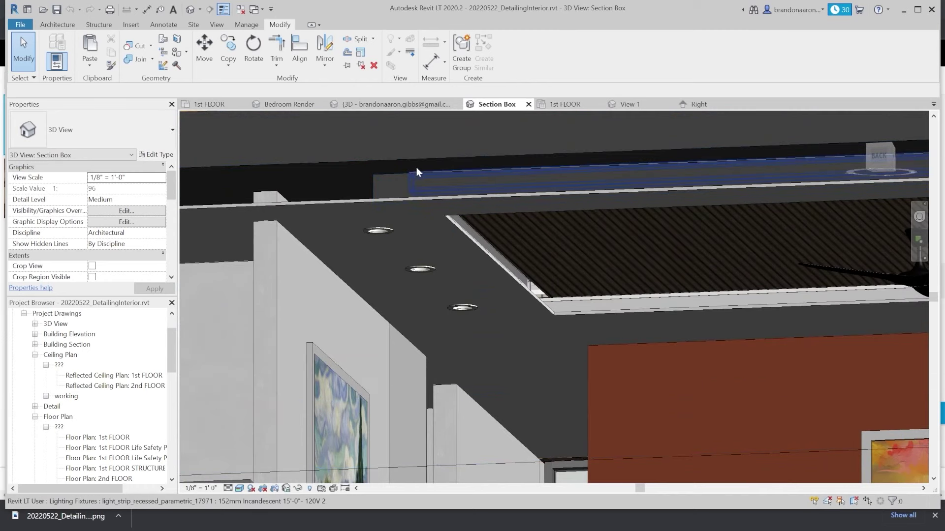
Review the type properties of the 9'-5" recessed light strip and examine its position above the ceiling from other angles.
{"action": "left_click", "coordinate": [516, 269]}
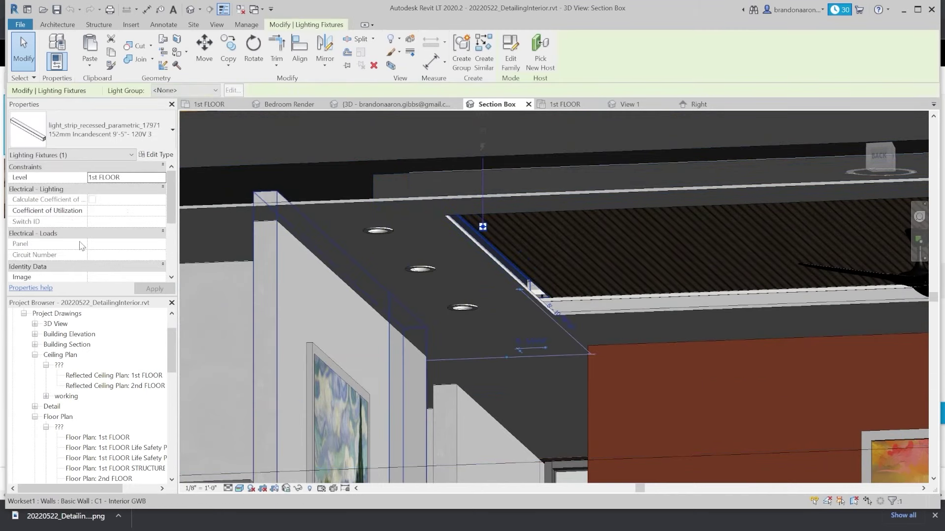
{"action": "left_click", "coordinate": [158, 154]}
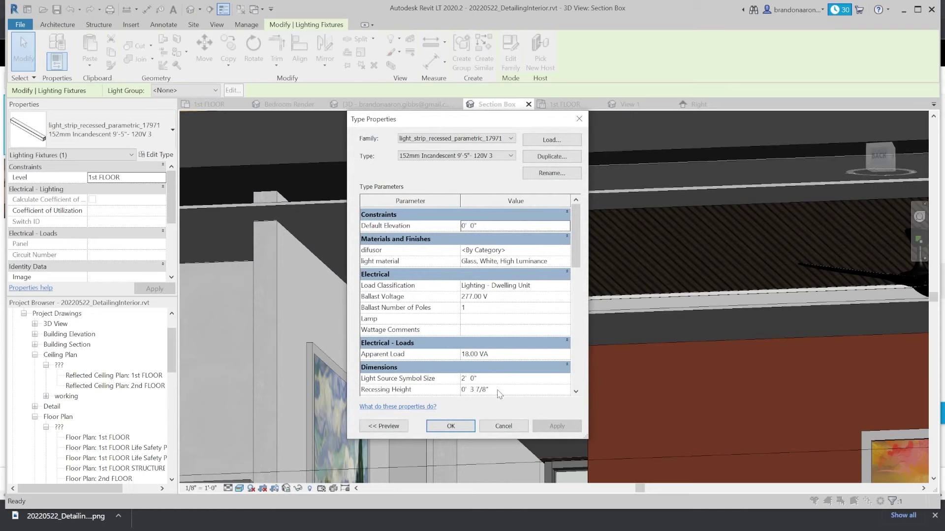
{"action": "left_click", "coordinate": [450, 426]}
{"action": "middle_click_drag", "start_coordinate": [404, 186], "coordinate": [573, 214], "text": "shift"}
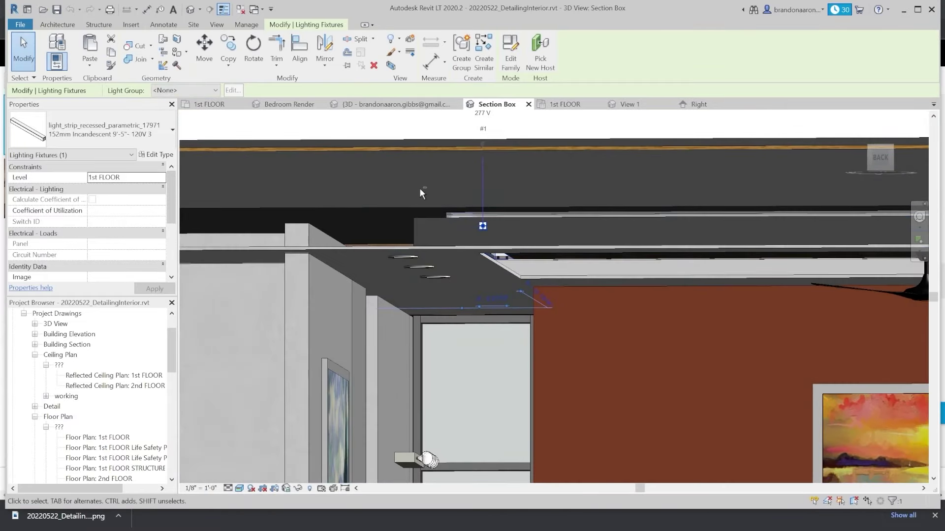
{"action": "mouse_move", "coordinate": [420, 189]}
{"action": "middle_mouse_down", "text": "shift"}
{"action": "mouse_move", "coordinate": [374, 191]}
{"action": "mouse_move", "coordinate": [433, 278]}
{"action": "mouse_move", "coordinate": [399, 264]}
{"action": "mouse_move", "coordinate": [400, 402]}
{"action": "mouse_move", "coordinate": [407, 375]}
{"action": "middle_mouse_up", "text": "shift"}
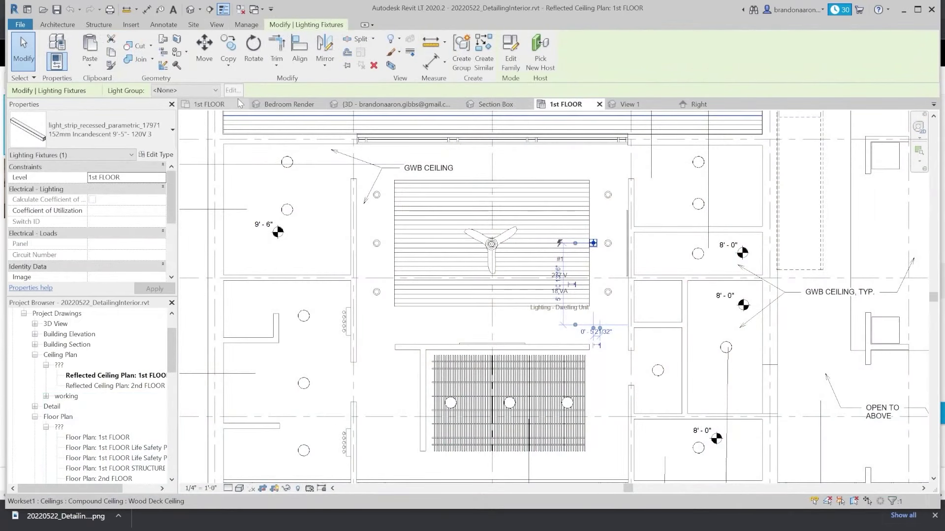
In the 1st FLOOR floor plan, load the Parametric_Rug_11558.rfa family from the project's packaged support folder.
{"action": "left_click", "coordinate": [209, 104]}
{"action": "scroll", "coordinate": [368, 305], "scroll_direction": "down", "scroll_amount": 3}
{"action": "scroll", "coordinate": [368, 305], "scroll_direction": "up", "scroll_amount": 3}
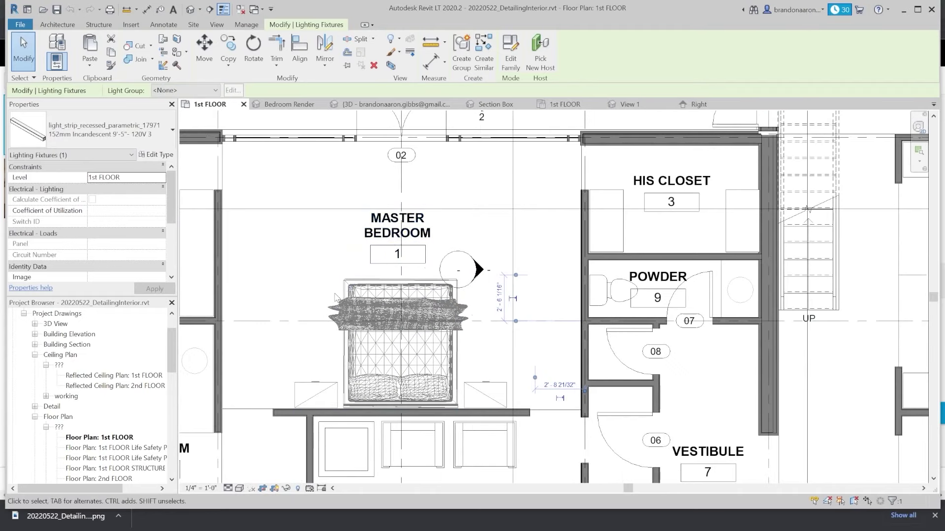
{"action": "middle_click_drag", "start_coordinate": [362, 308], "coordinate": [397, 273]}
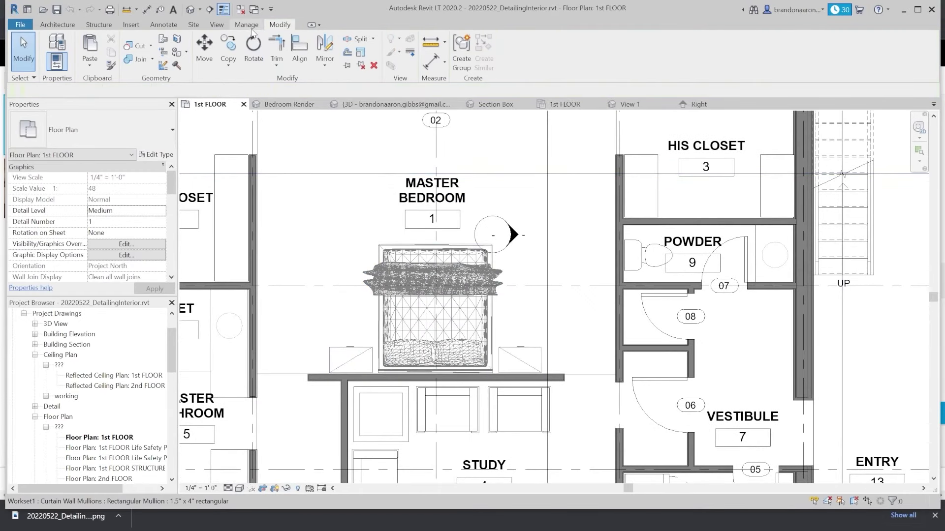
{"action": "left_click", "coordinate": [131, 25]}
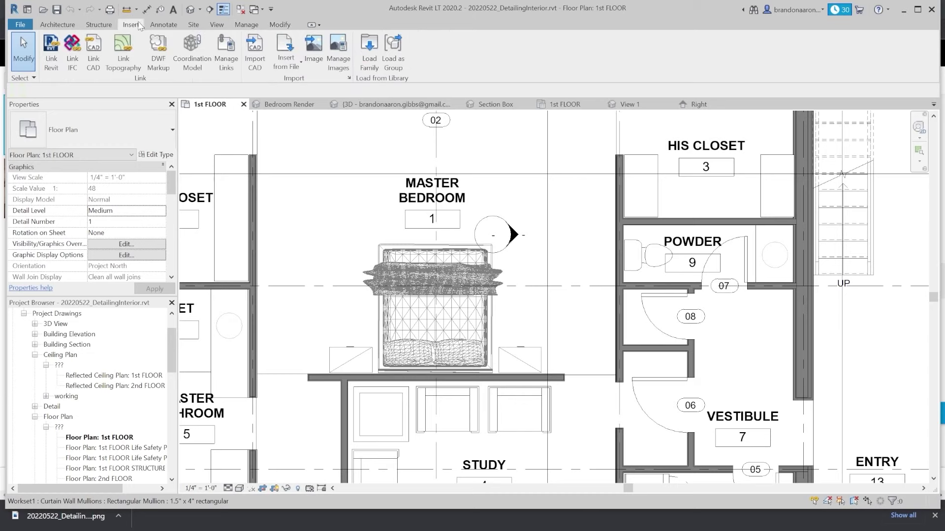
{"action": "left_click", "coordinate": [371, 49]}
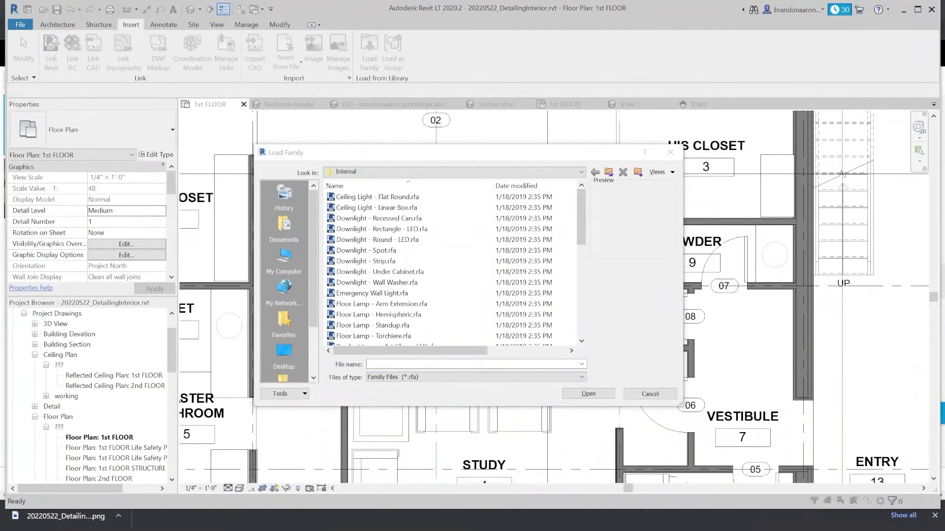
{"action": "left_click", "coordinate": [446, 368]}
{"action": "key", "text": "ctrl+v"}
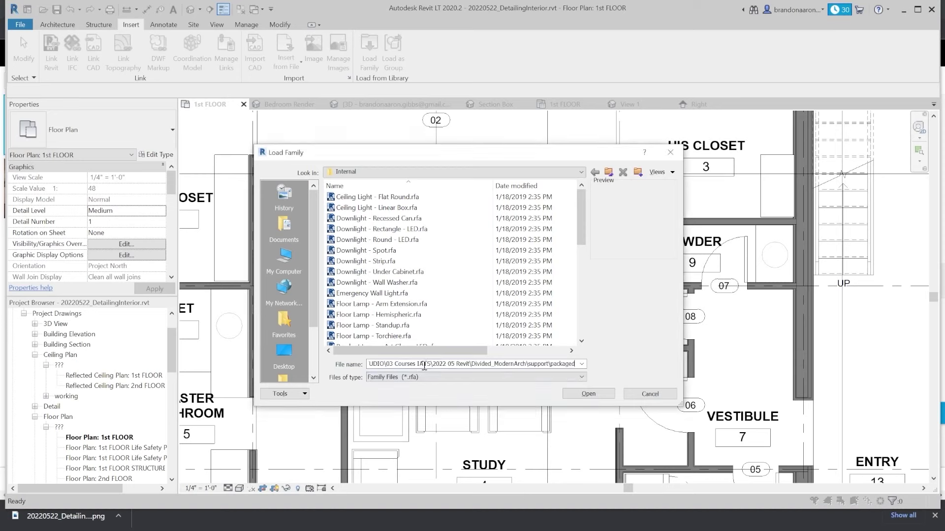
{"action": "key", "text": "Return"}
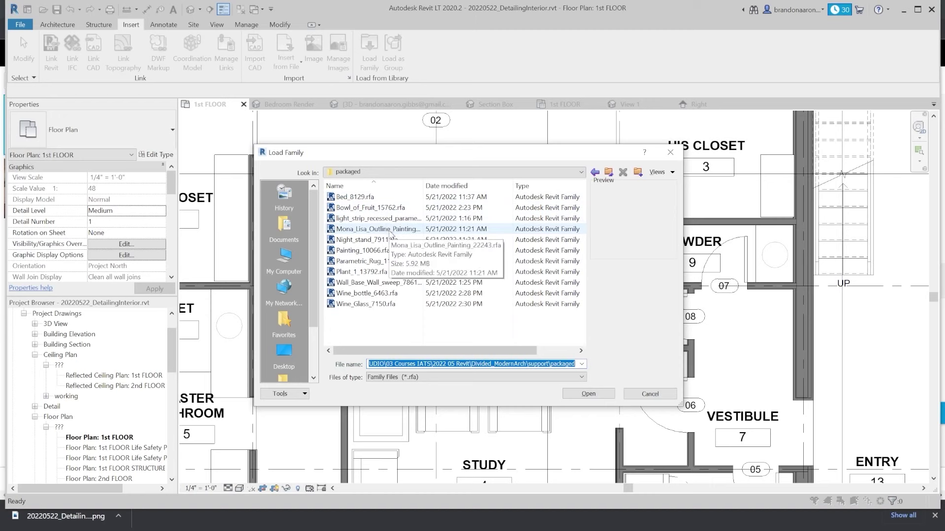
{"action": "left_click", "coordinate": [382, 263]}
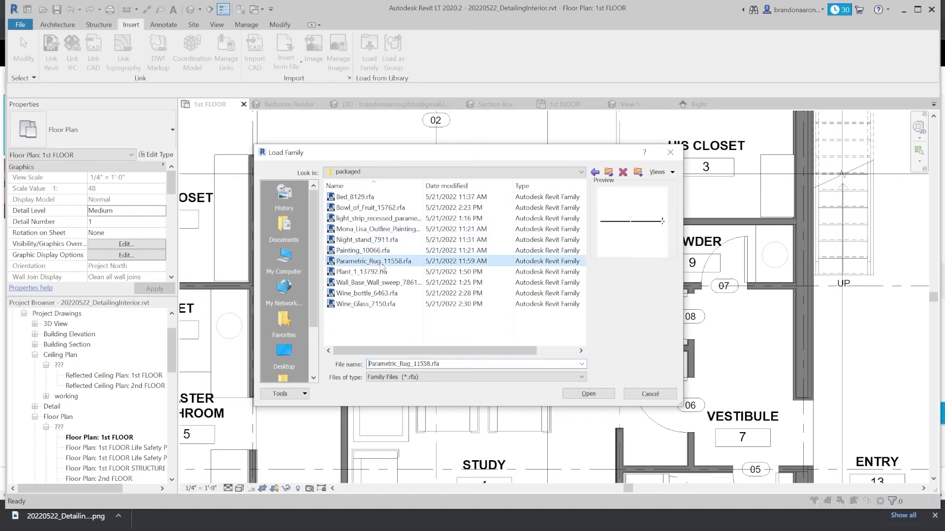
{"action": "left_click", "coordinate": [614, 392]}
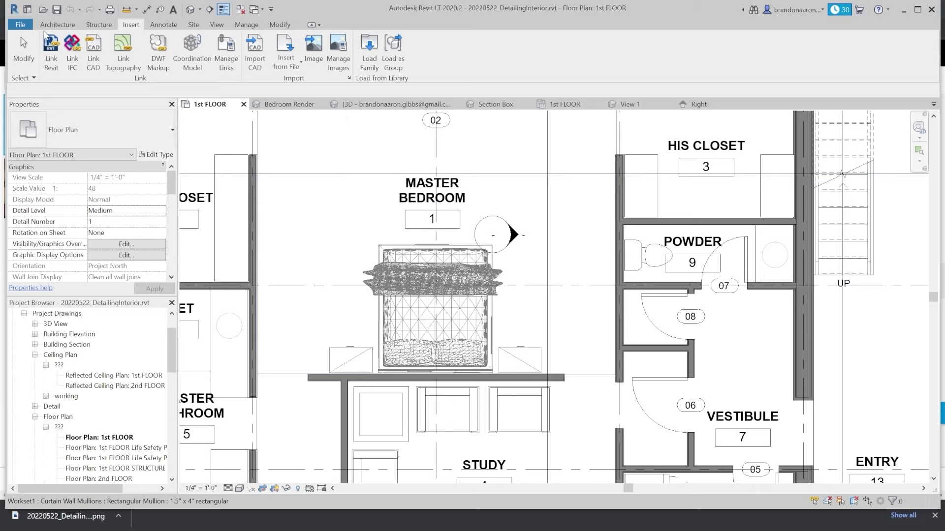
Place the Parametric_Rug_11558 component under the bed in the master bedroom and align its centre with the bed's centreline.
{"action": "left_click", "coordinate": [57, 24]}
{"action": "left_click", "coordinate": [133, 51]}
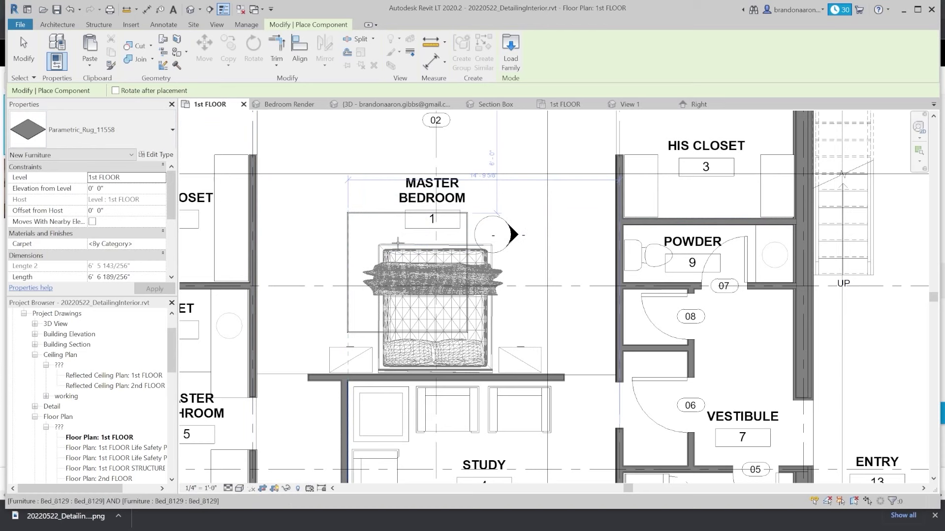
{"action": "left_click", "coordinate": [348, 210]}
{"action": "key", "text": "Escape"}
{"action": "key", "text": "Escape"}
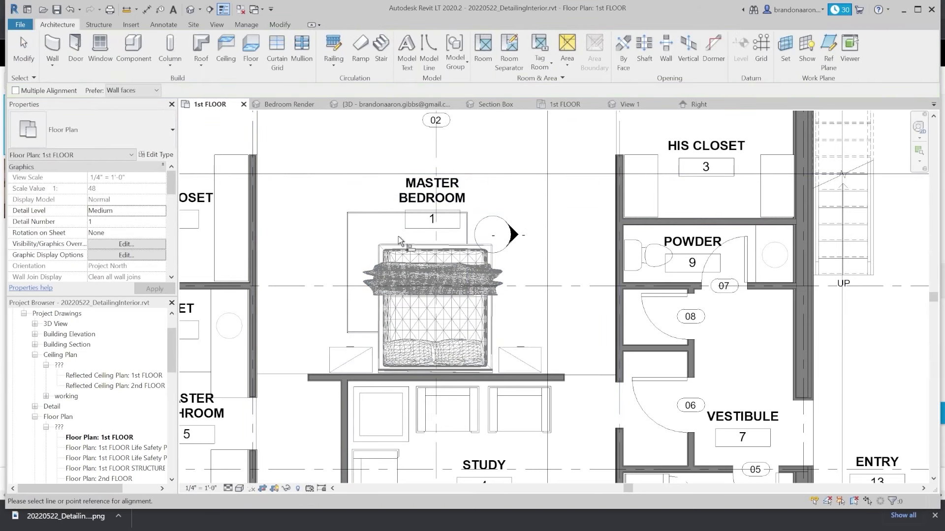
{"action": "left_click_drag", "start_coordinate": [407, 242], "coordinate": [435, 243]}
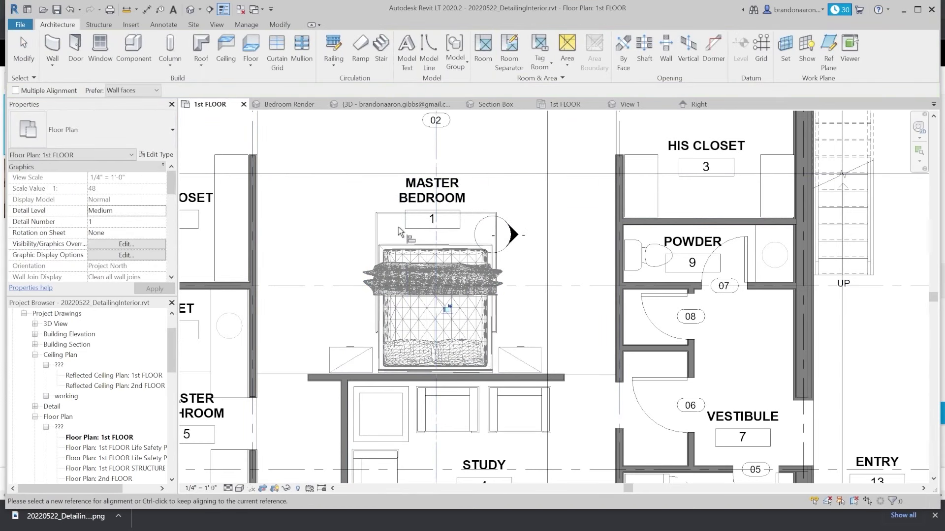
Check the overall width across the outer edges of the two nightstands with a temporary aligned dimension.
{"action": "left_click", "coordinate": [471, 222]}
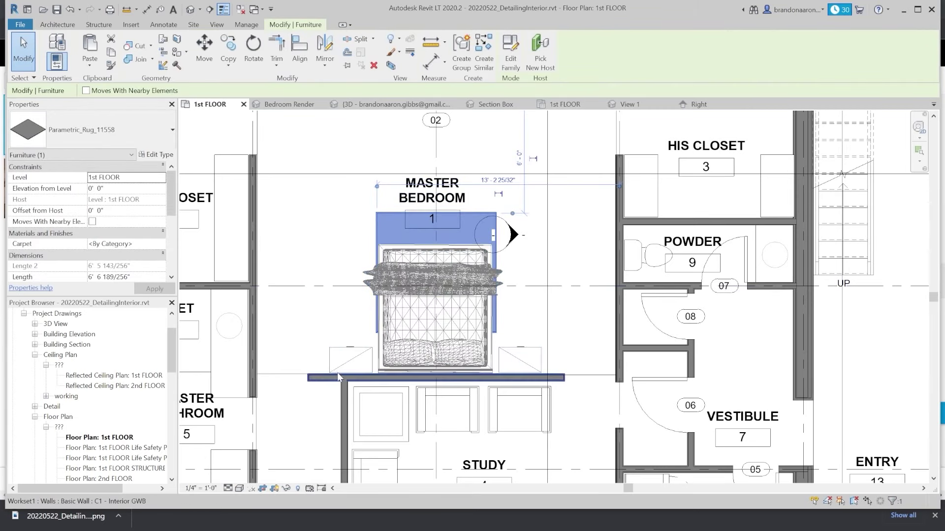
{"action": "key", "text": "Escape"}
{"action": "key", "text": "d"}
{"action": "key", "text": "i"}
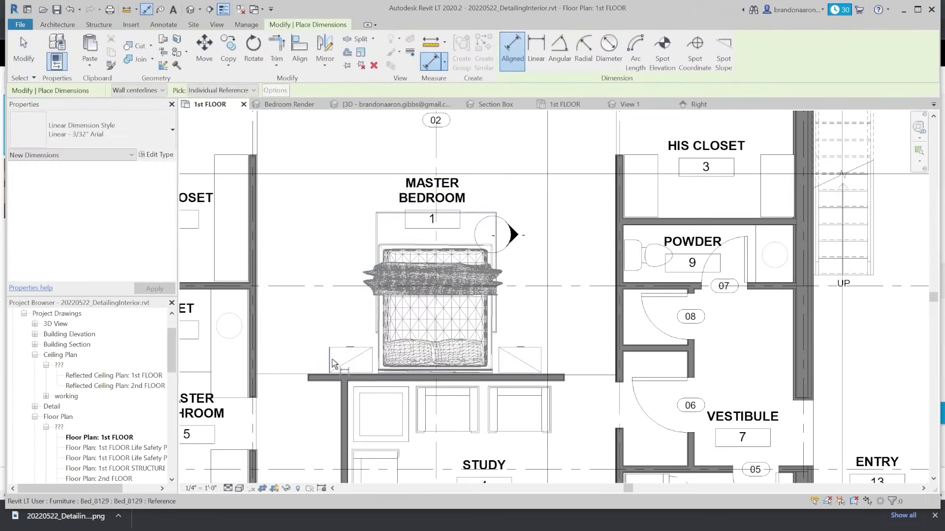
{"action": "left_click", "coordinate": [330, 362]}
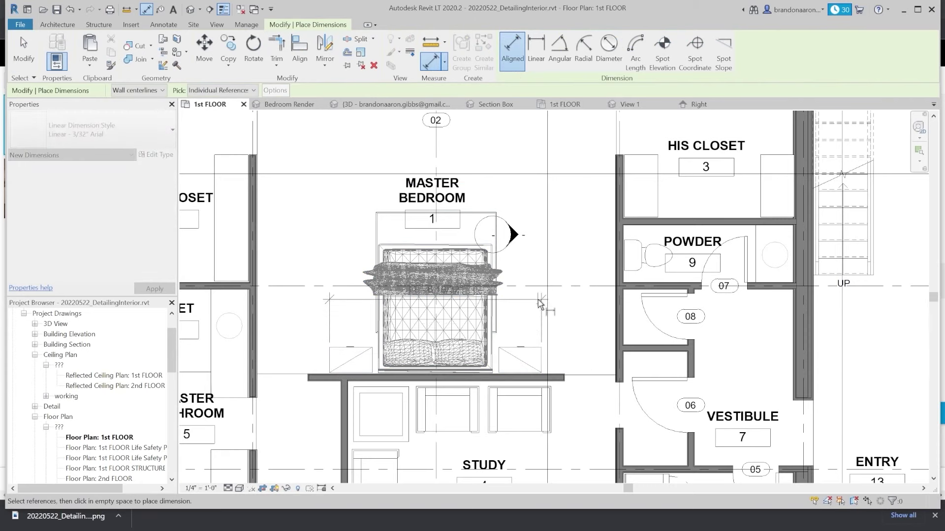
{"action": "key", "text": "Escape"}
{"action": "key", "text": "Escape"}
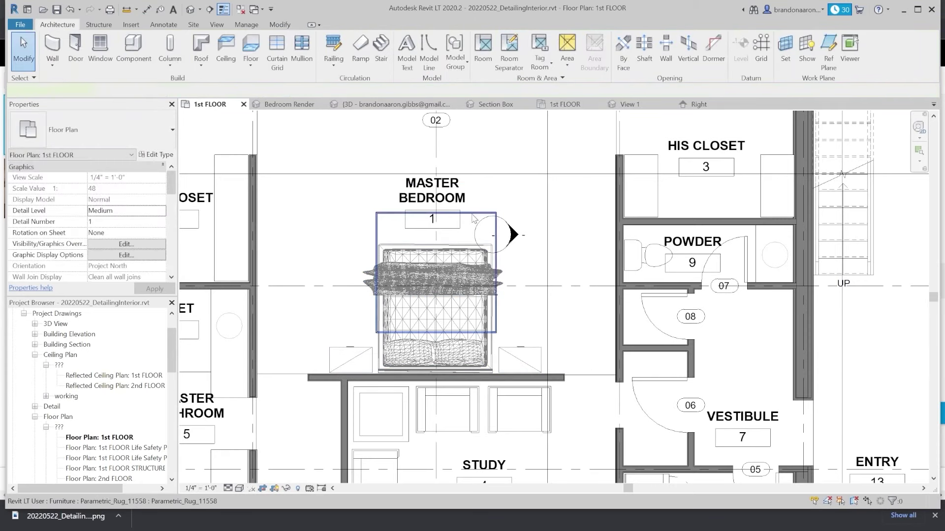
Set the rug's length and width to 12' 0" each.
{"action": "left_click", "coordinate": [483, 213]}
{"action": "scroll", "coordinate": [157, 209], "scroll_direction": "down", "scroll_amount": 3}
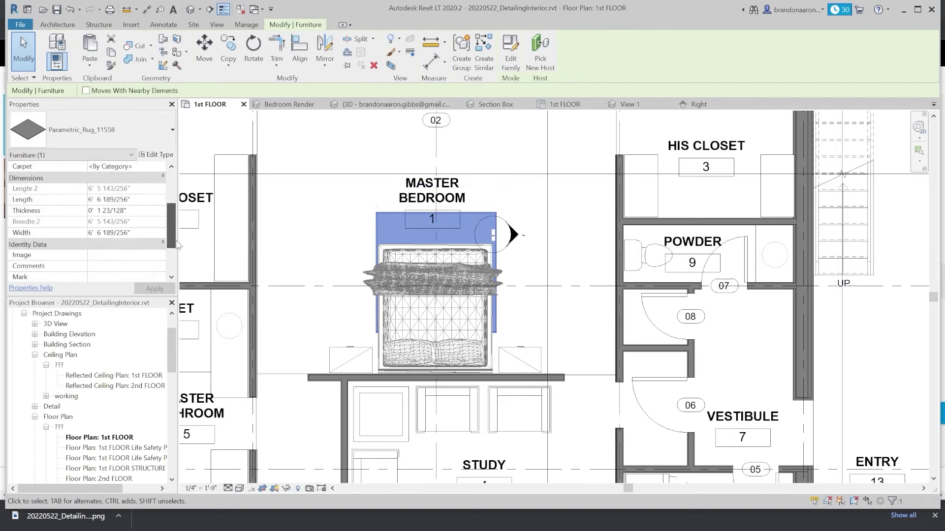
{"action": "left_click", "coordinate": [150, 201]}
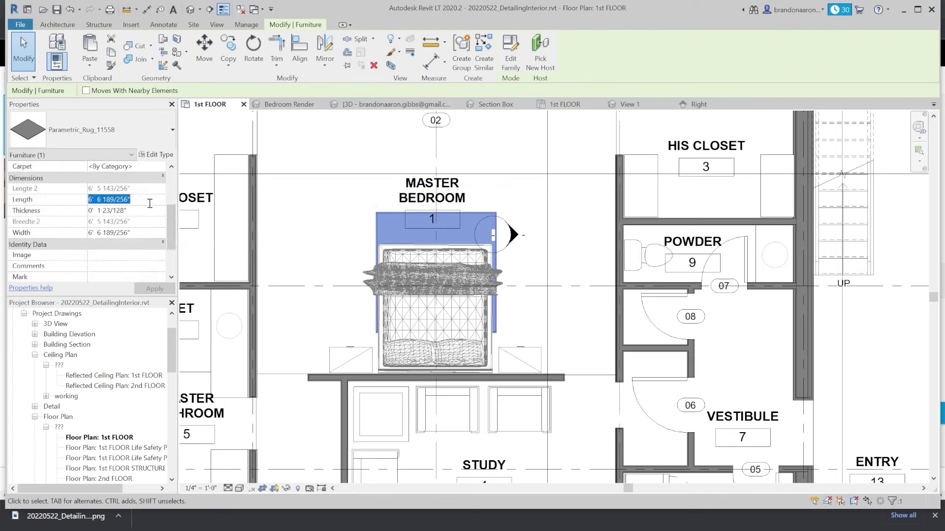
{"action": "type", "text": "12"}
{"action": "left_click", "coordinate": [147, 232]}
{"action": "type", "text": "12"}
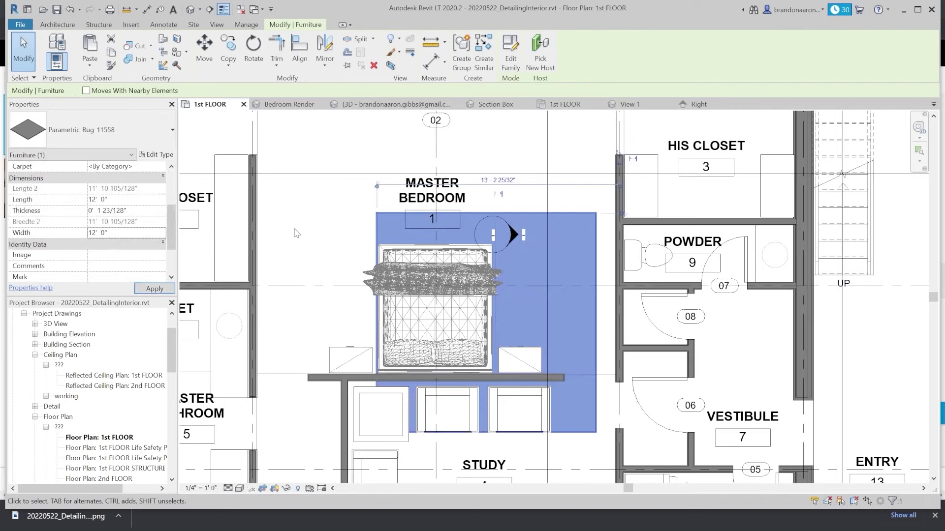
{"action": "left_click", "coordinate": [334, 240]}
Align the resized rug's centre with the bedroom's vertical centreline and its lower edge with the wall behind the bed.
{"action": "key", "text": "a"}
{"action": "key", "text": "l"}
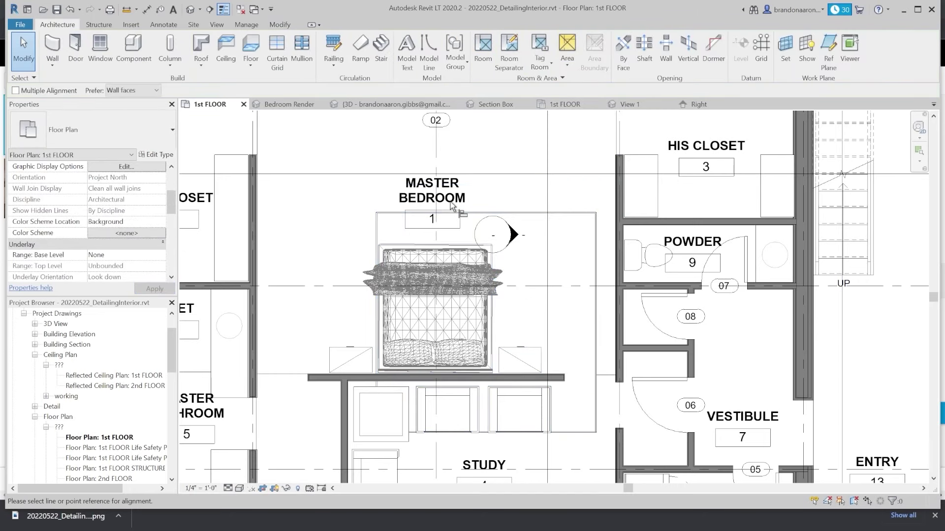
{"action": "left_click", "coordinate": [436, 145]}
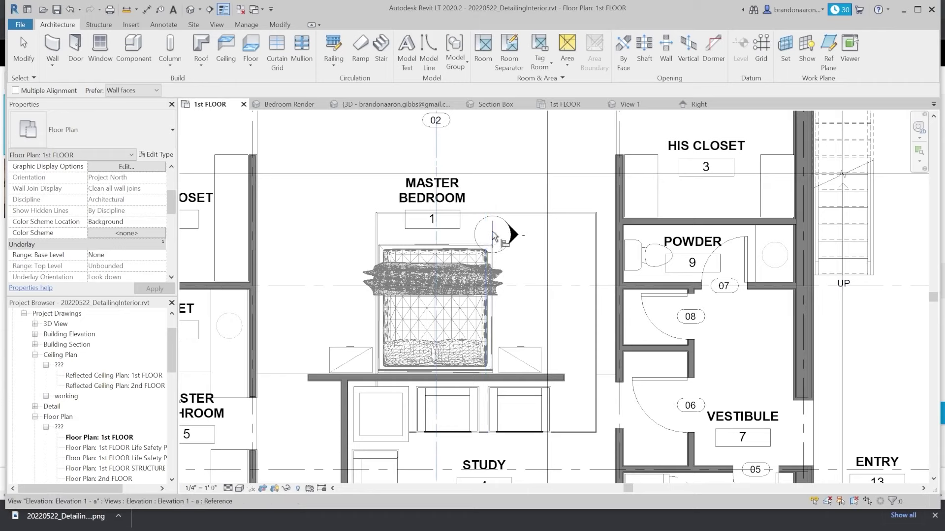
{"action": "left_click", "coordinate": [491, 310]}
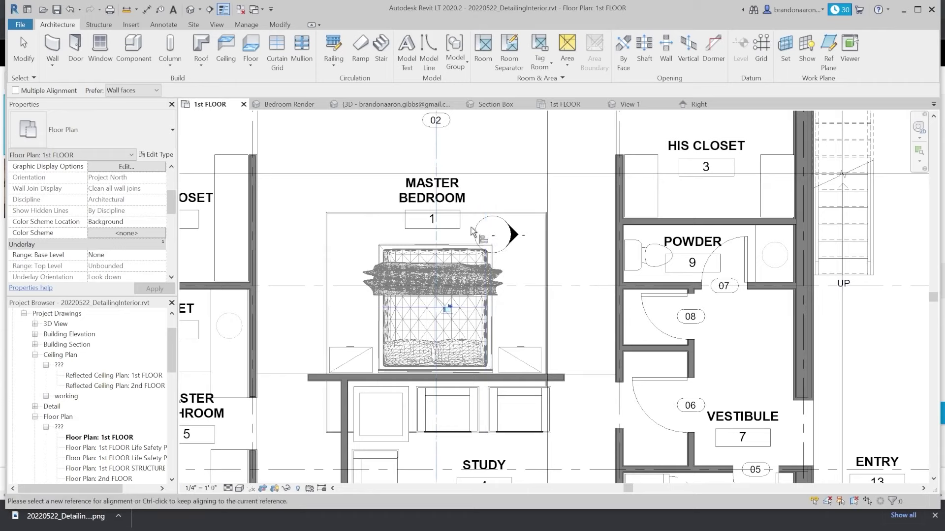
{"action": "left_click", "coordinate": [314, 377]}
{"action": "left_click", "coordinate": [329, 432]}
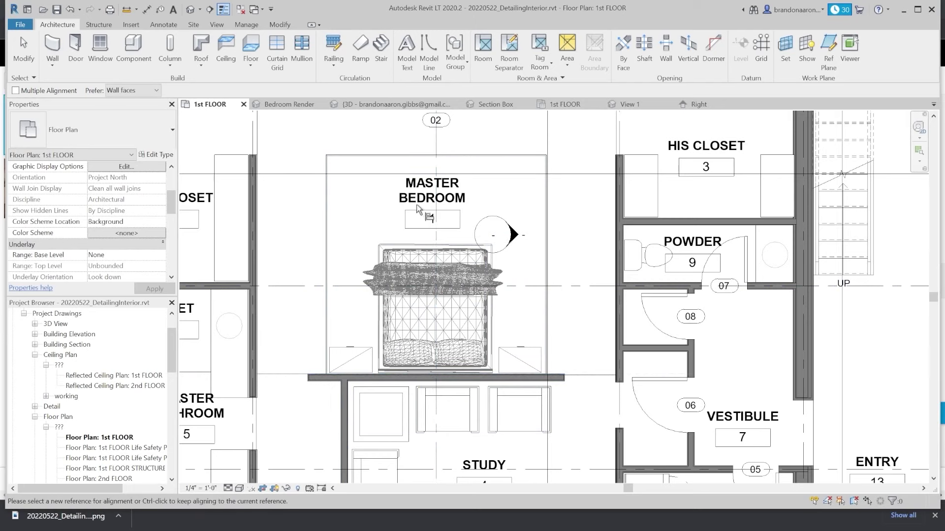
{"action": "key", "text": "Escape"}
{"action": "key", "text": "Escape"}
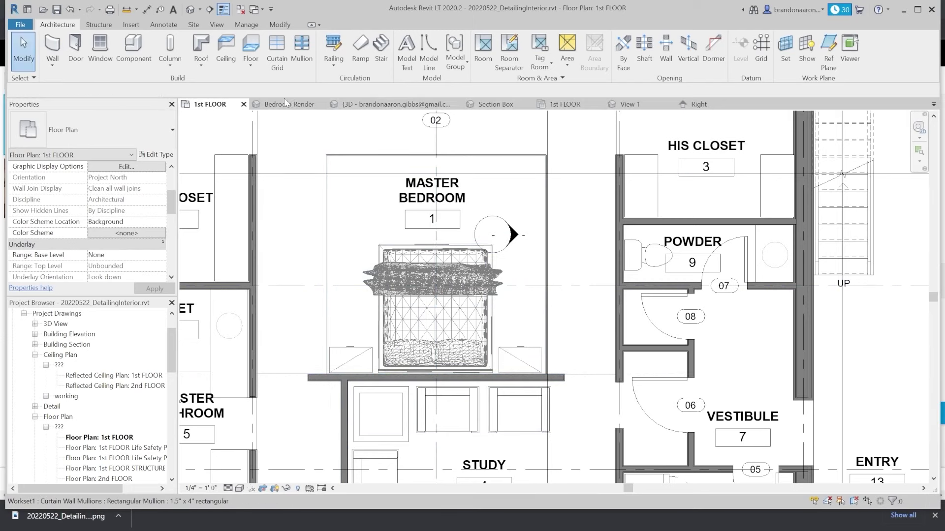
Select the rug under the bed in the Bedroom Render view and open its Carpet material for editing.
{"action": "left_click", "coordinate": [285, 104]}
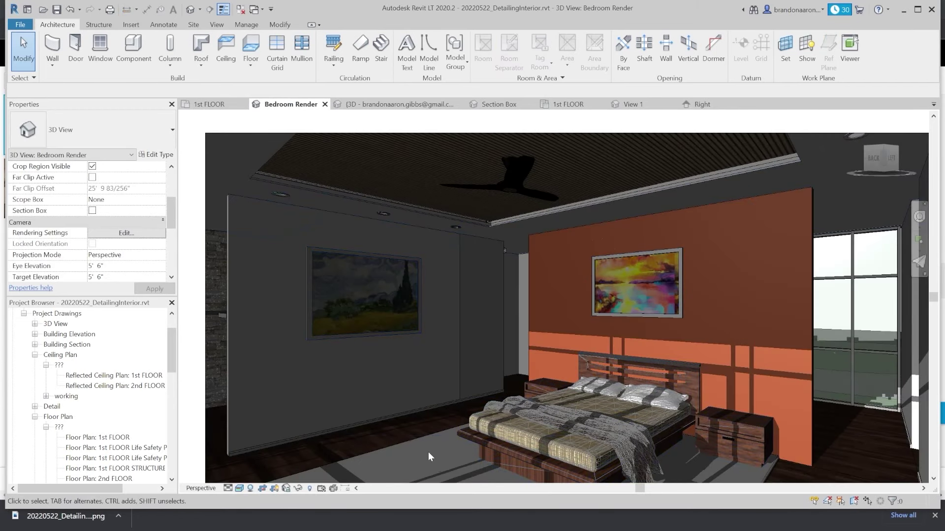
{"action": "left_click", "coordinate": [427, 438]}
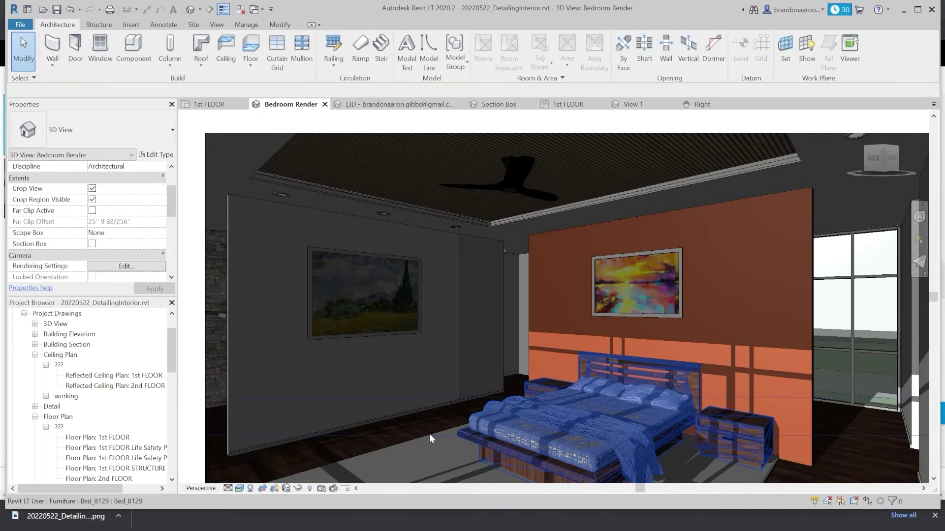
{"action": "left_click", "coordinate": [429, 433]}
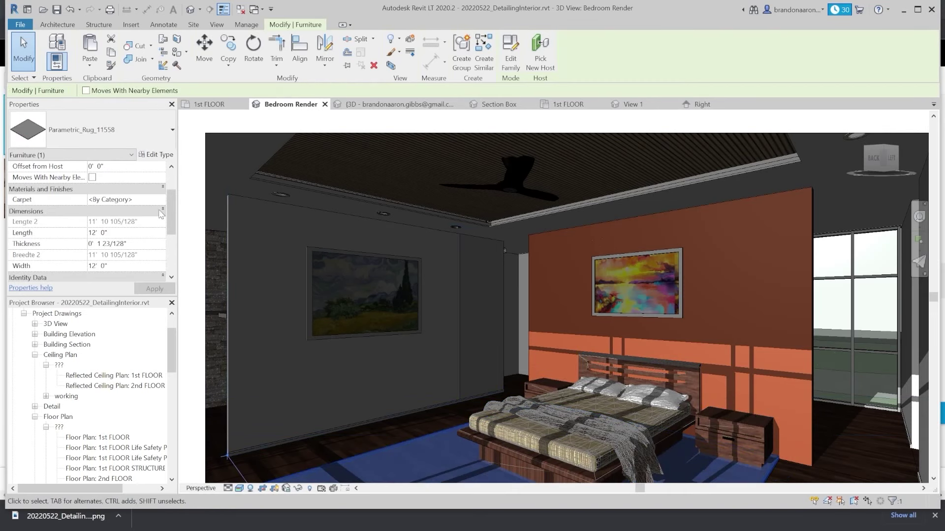
{"action": "left_click", "coordinate": [159, 206]}
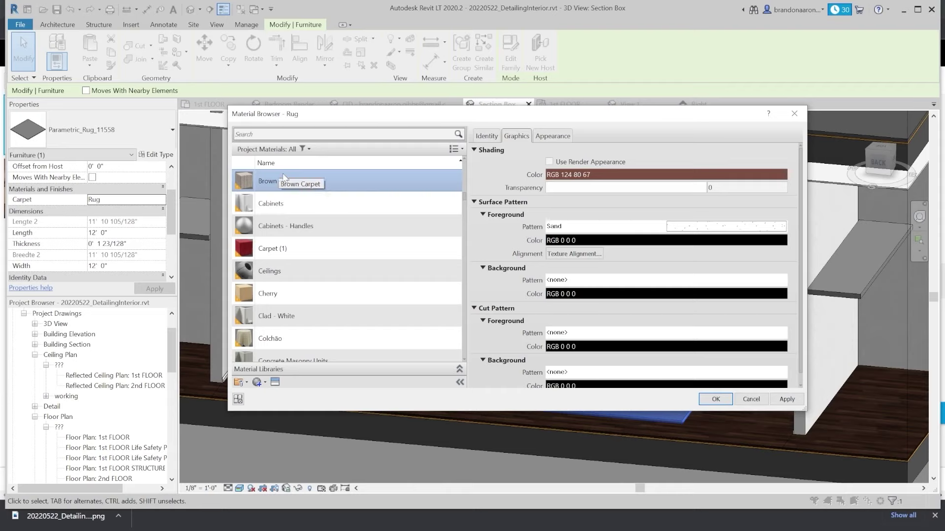
Set the shading colour of the Brown Carpet material to brown, RGB 128 64 0.
{"action": "left_click", "coordinate": [633, 173]}
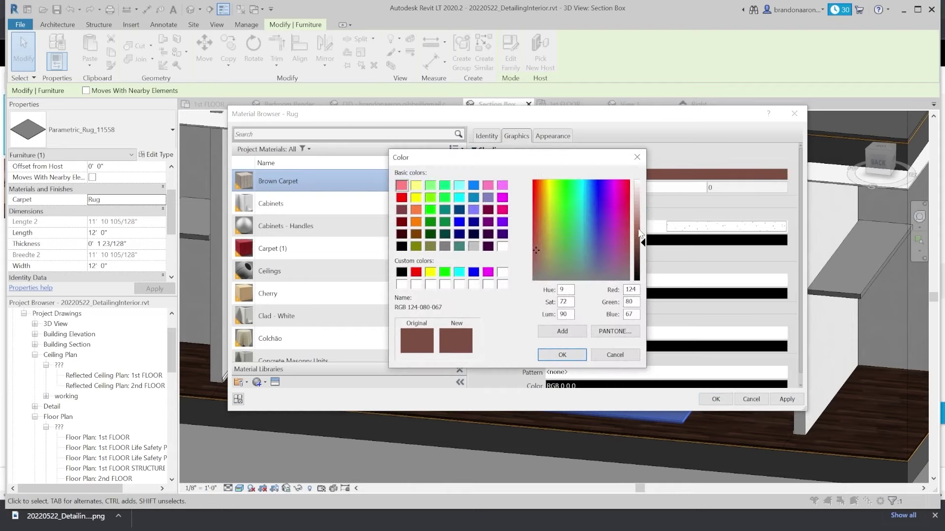
{"action": "left_click_drag", "start_coordinate": [639, 234], "coordinate": [639, 225]}
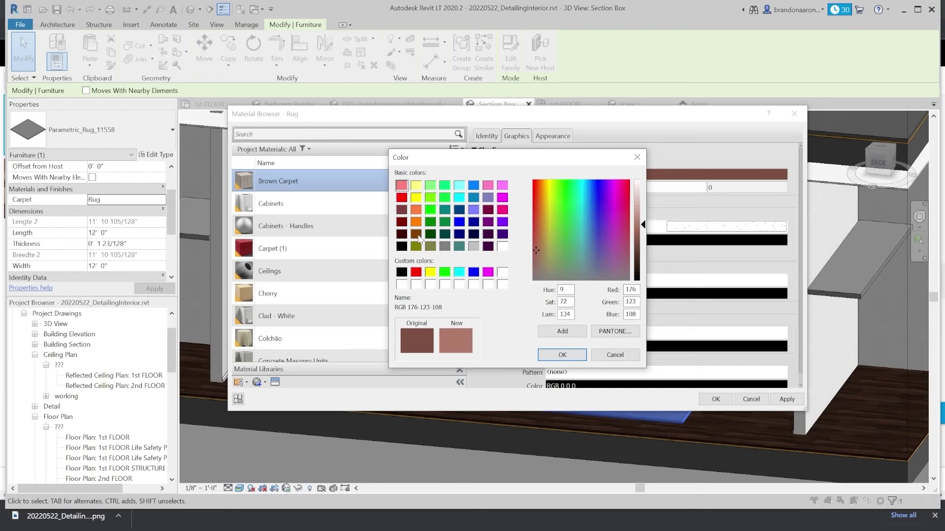
{"action": "left_click", "coordinate": [418, 236]}
{"action": "left_click", "coordinate": [562, 355]}
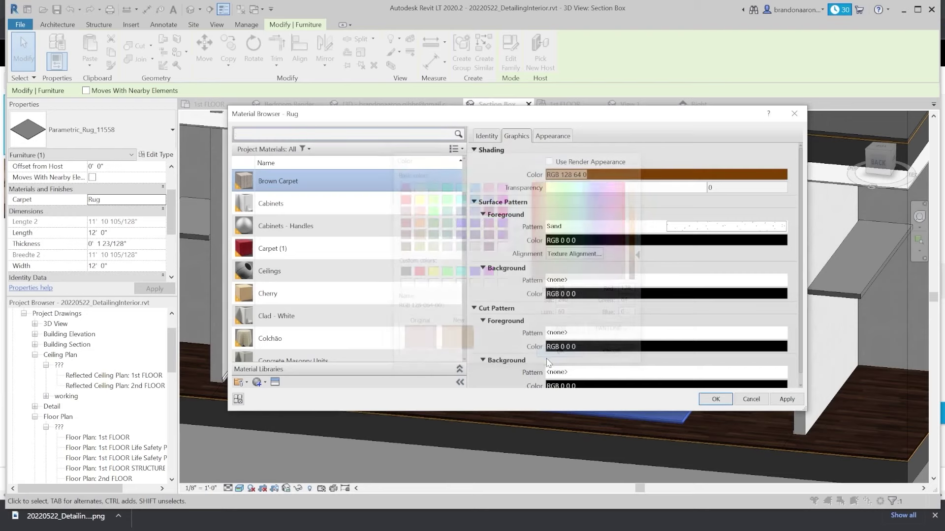
Review the Brown Carpet material's render appearance, assign the material to the rug and deselect the rug.
{"action": "left_click", "coordinate": [558, 138]}
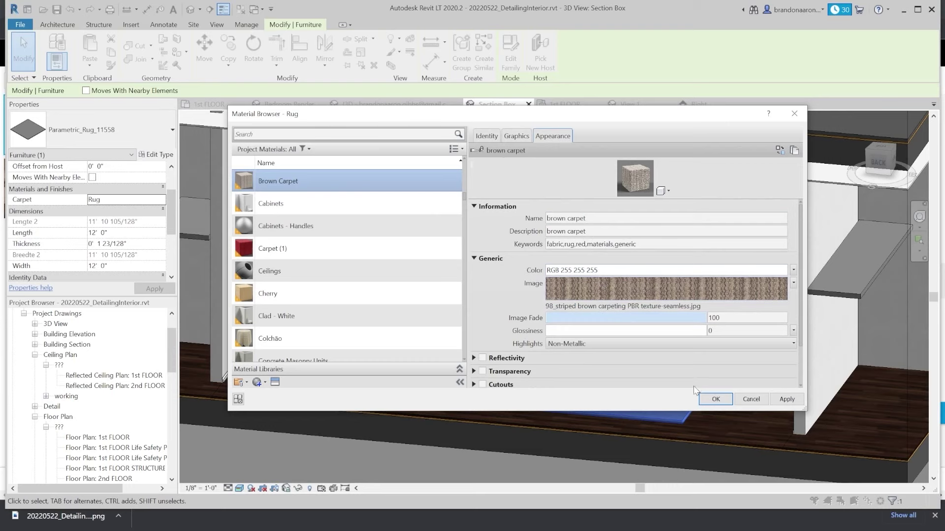
{"action": "left_click", "coordinate": [714, 399]}
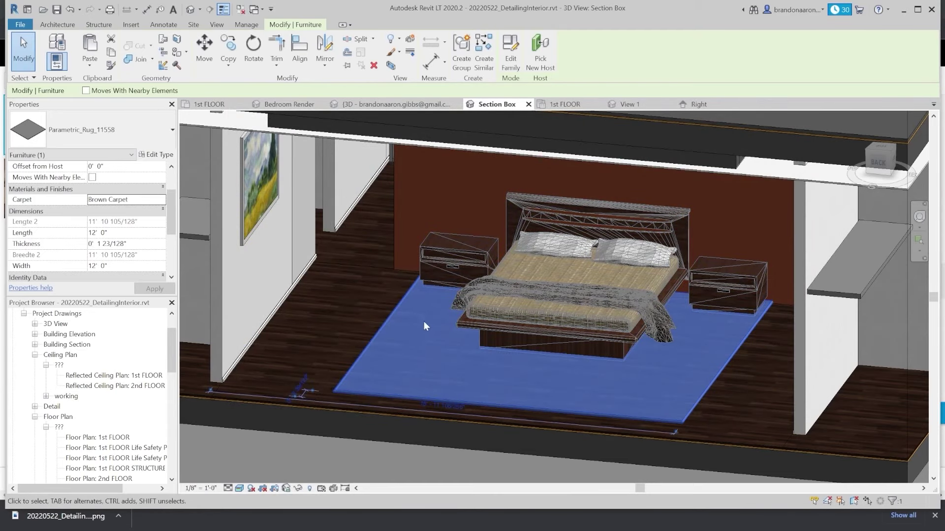
{"action": "key", "text": "Escape"}
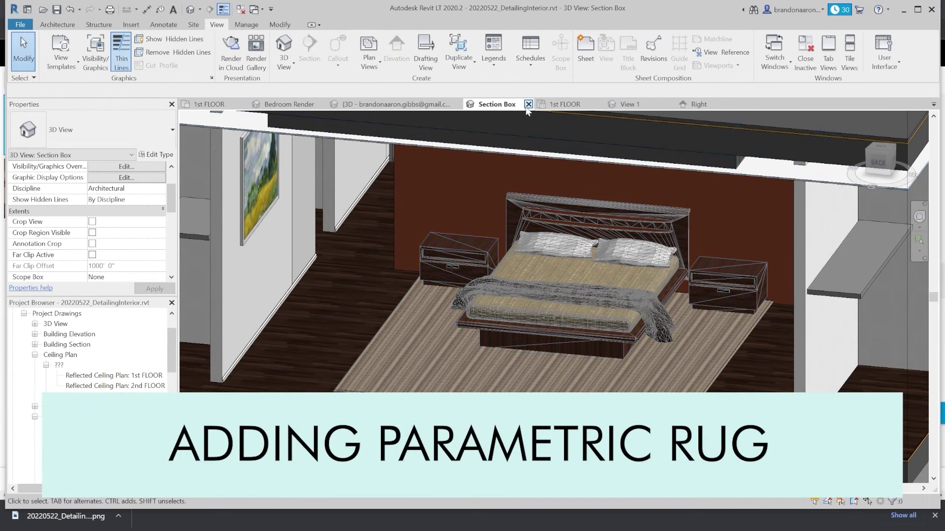
Start a cloud rendering of the Bedroom Render view with the image size set to Medium (1 Mega Pixel).
{"action": "left_click", "coordinate": [288, 104]}
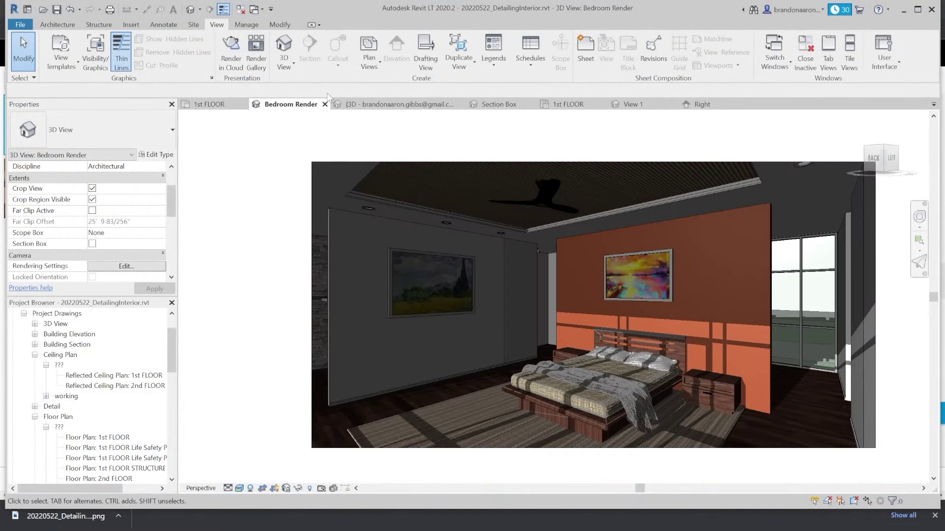
{"action": "left_click", "coordinate": [232, 58]}
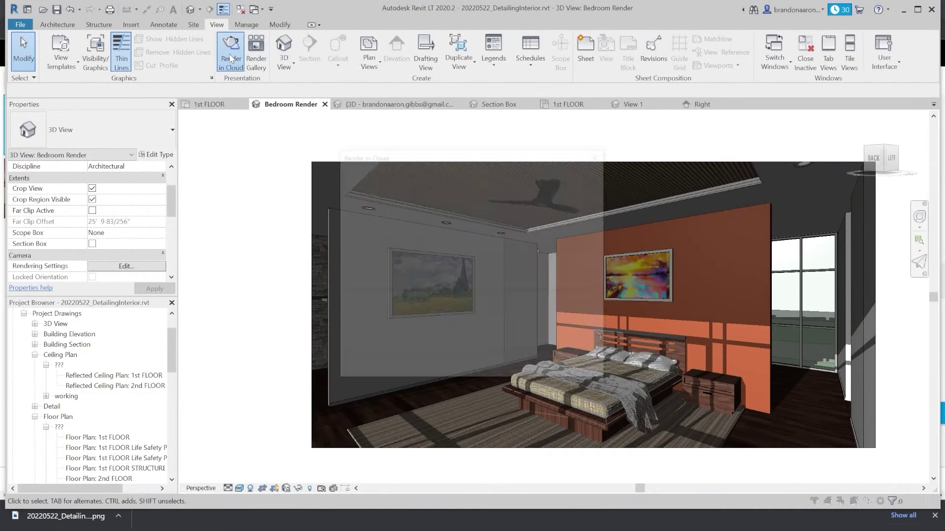
{"action": "left_click", "coordinate": [565, 367]}
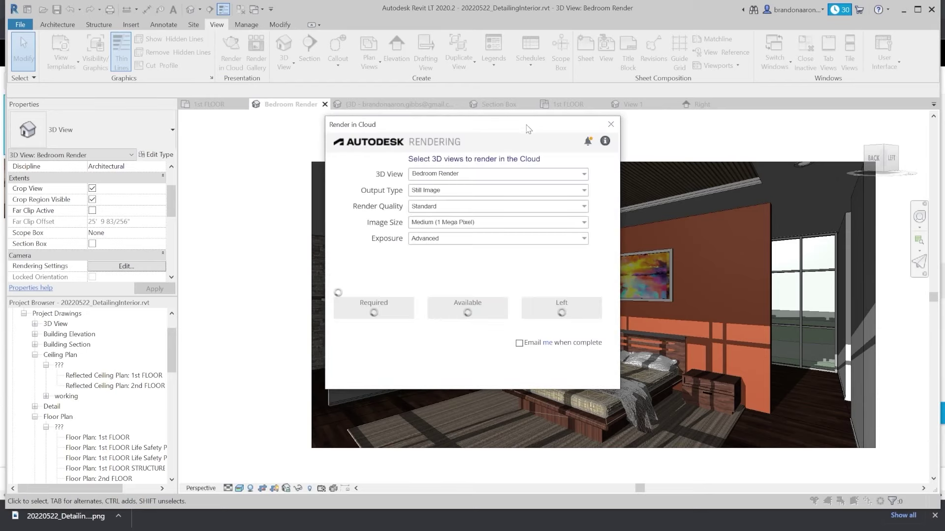
{"action": "left_click", "coordinate": [470, 224]}
{"action": "left_click", "coordinate": [433, 266]}
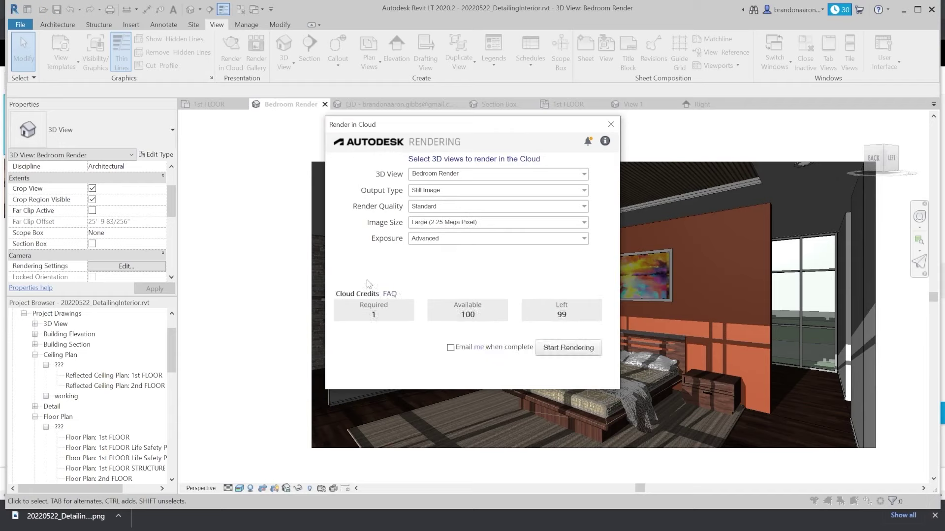
{"action": "left_click", "coordinate": [468, 227]}
{"action": "left_click", "coordinate": [466, 245]}
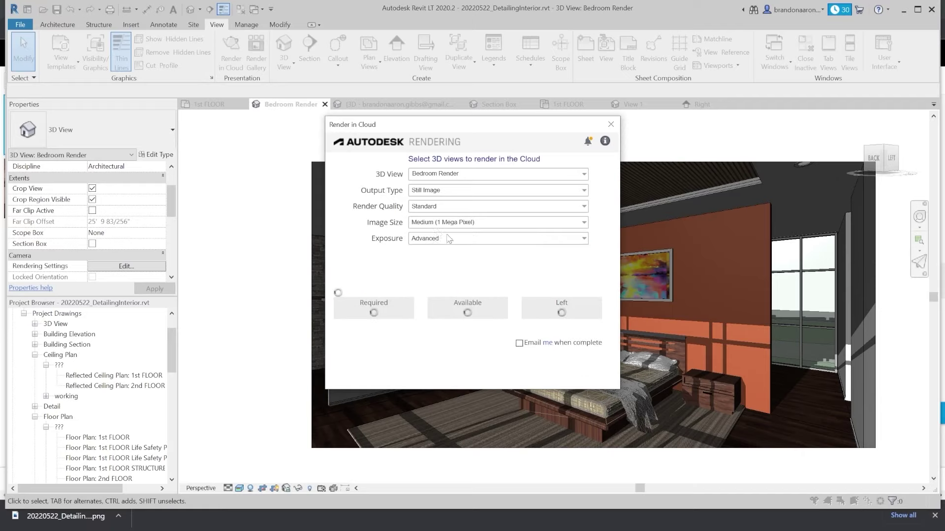
{"action": "left_click", "coordinate": [566, 348]}
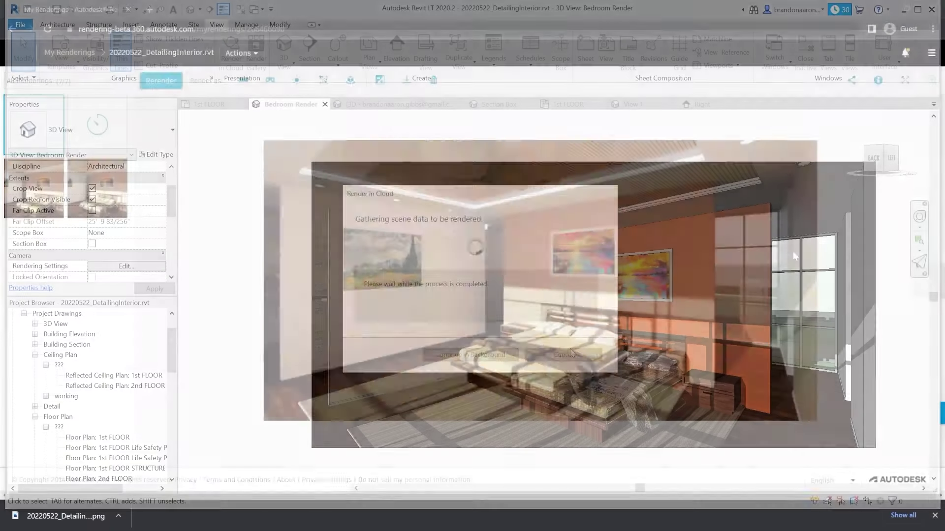